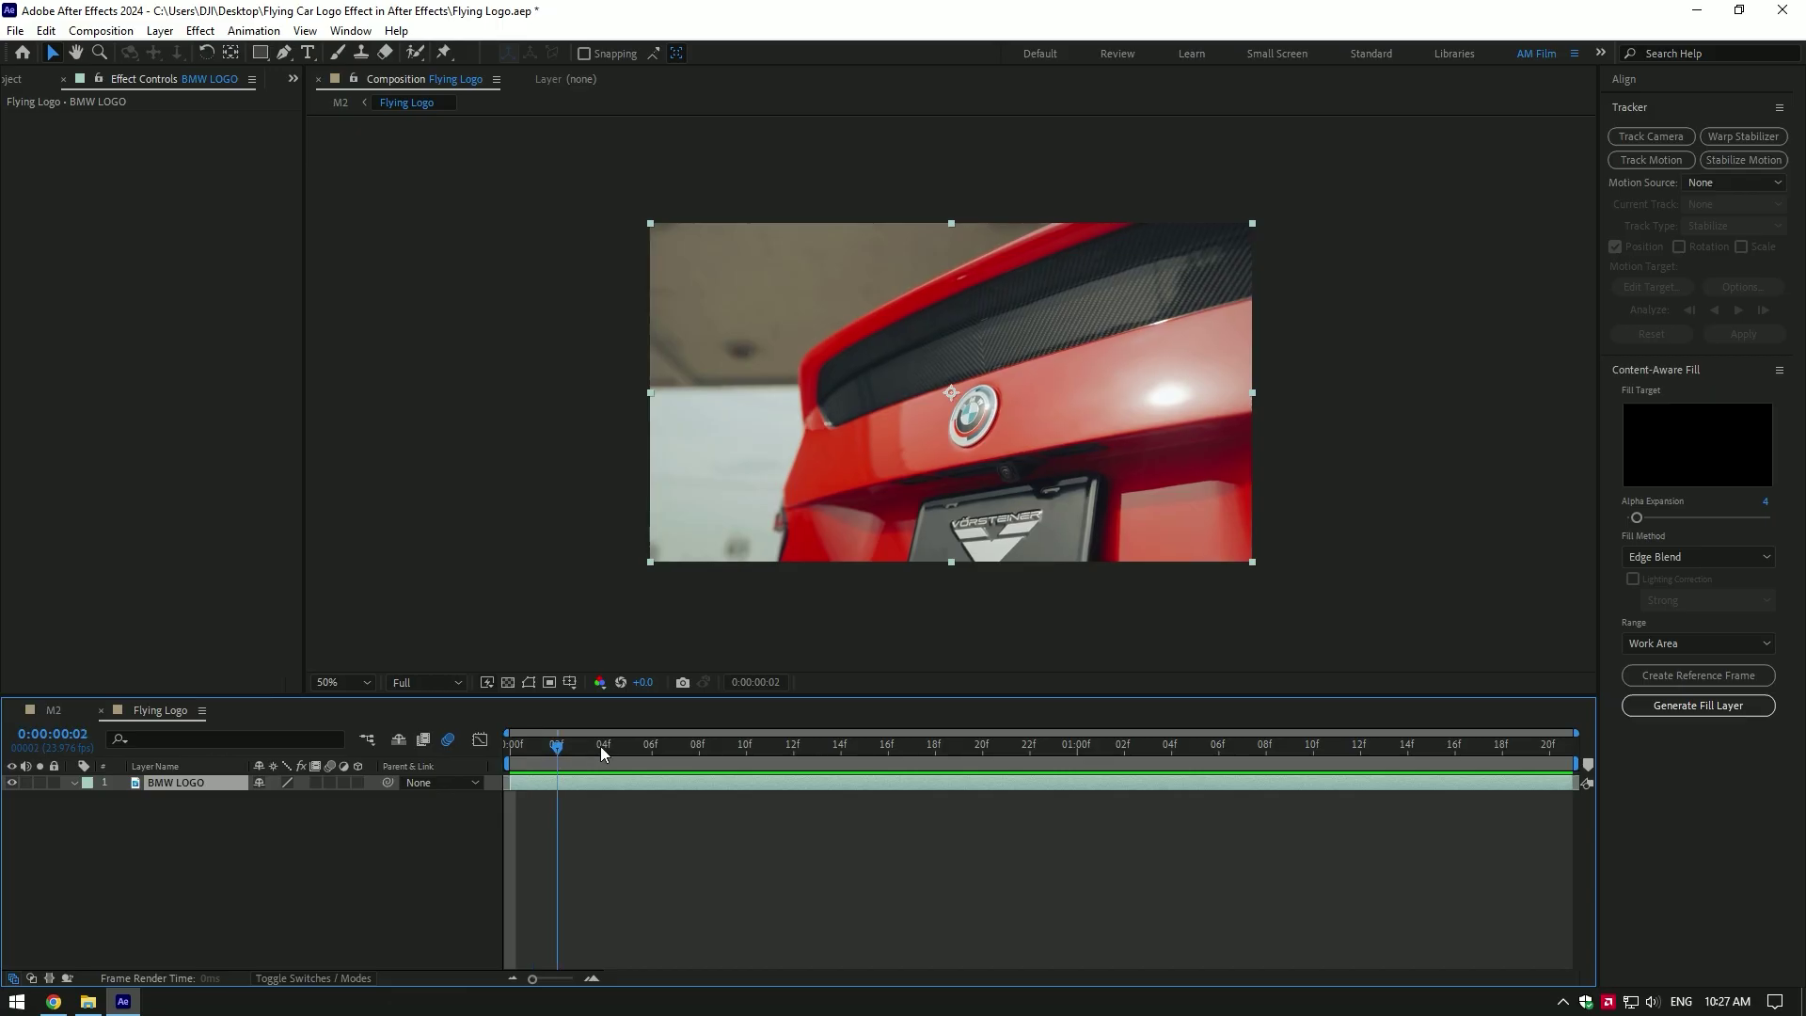
# Duplicate the BMW LOGO layer and rename the top copy Animation
pyautogui.moveTo(600, 746); pyautogui.dragTo(517, 794)
pyautogui.hotkey('ctrl', 'd')
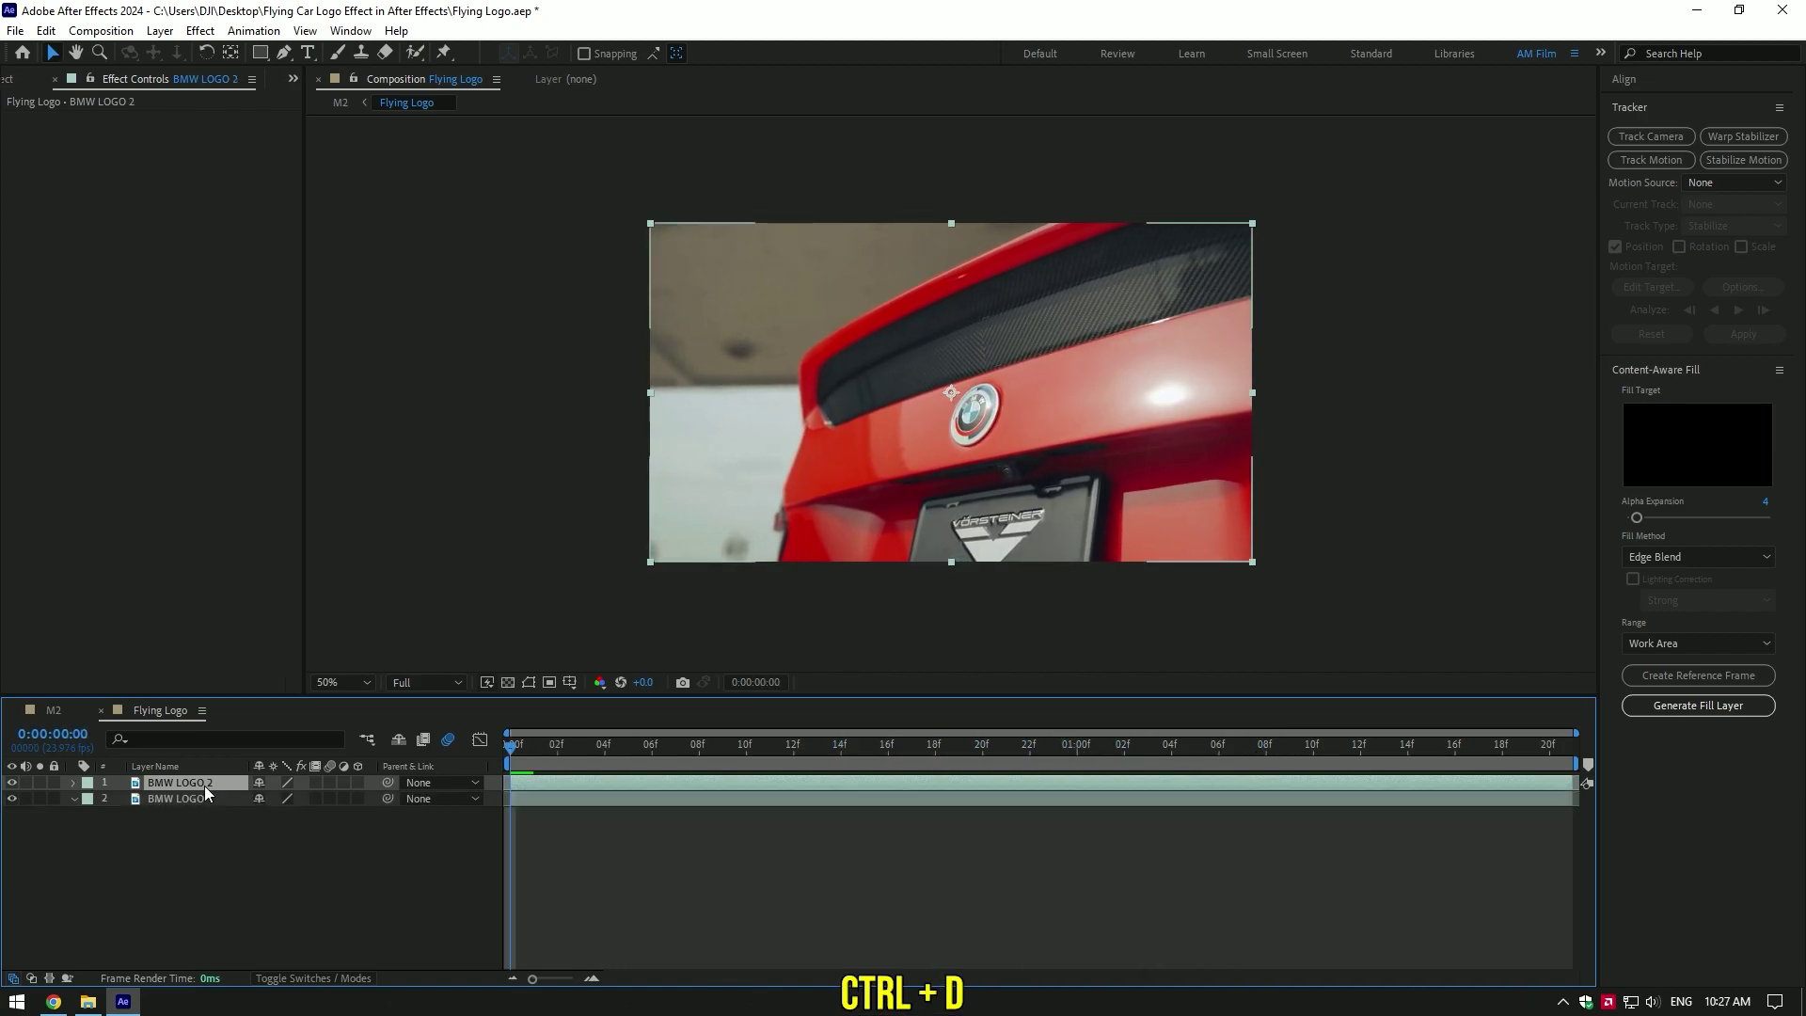
pyautogui.rightClick(205, 786)
pyautogui.click(244, 837)
pyautogui.write('Ani')
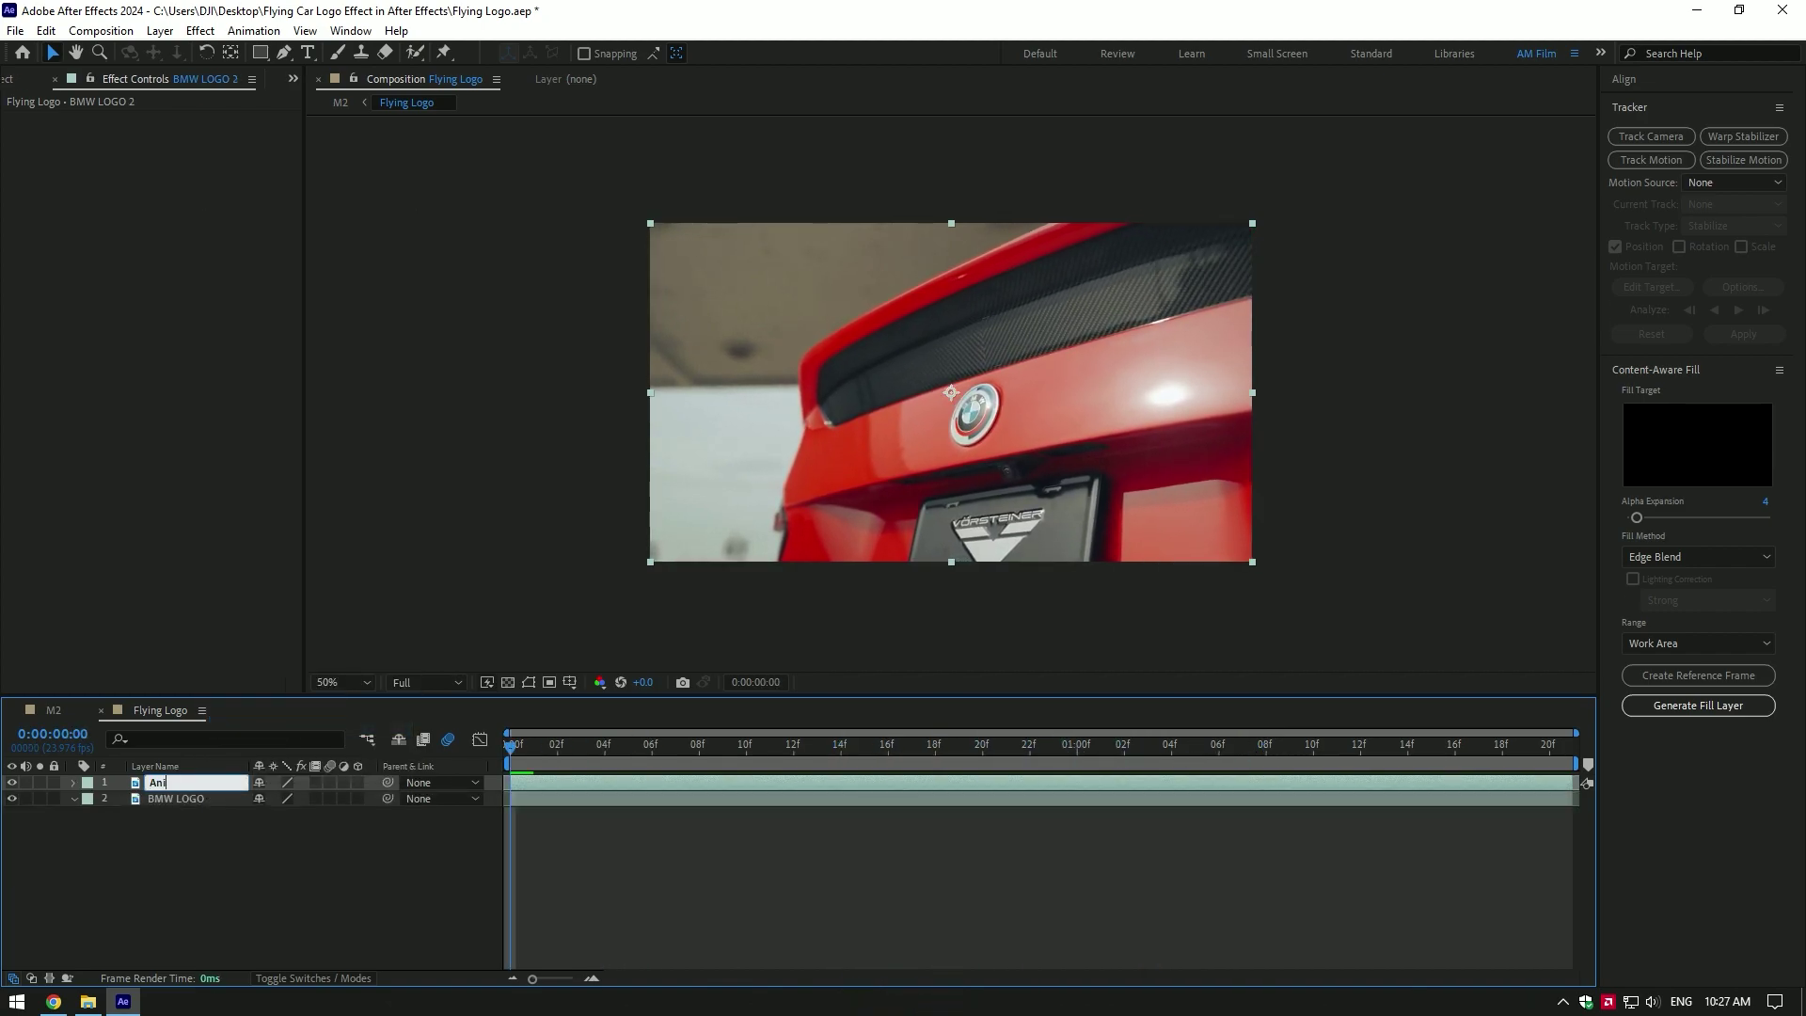
pyautogui.write('mation')
pyautogui.press('Return')
# Rename the bottom copy Clean and hide the Animation layer
pyautogui.rightClick(200, 796)
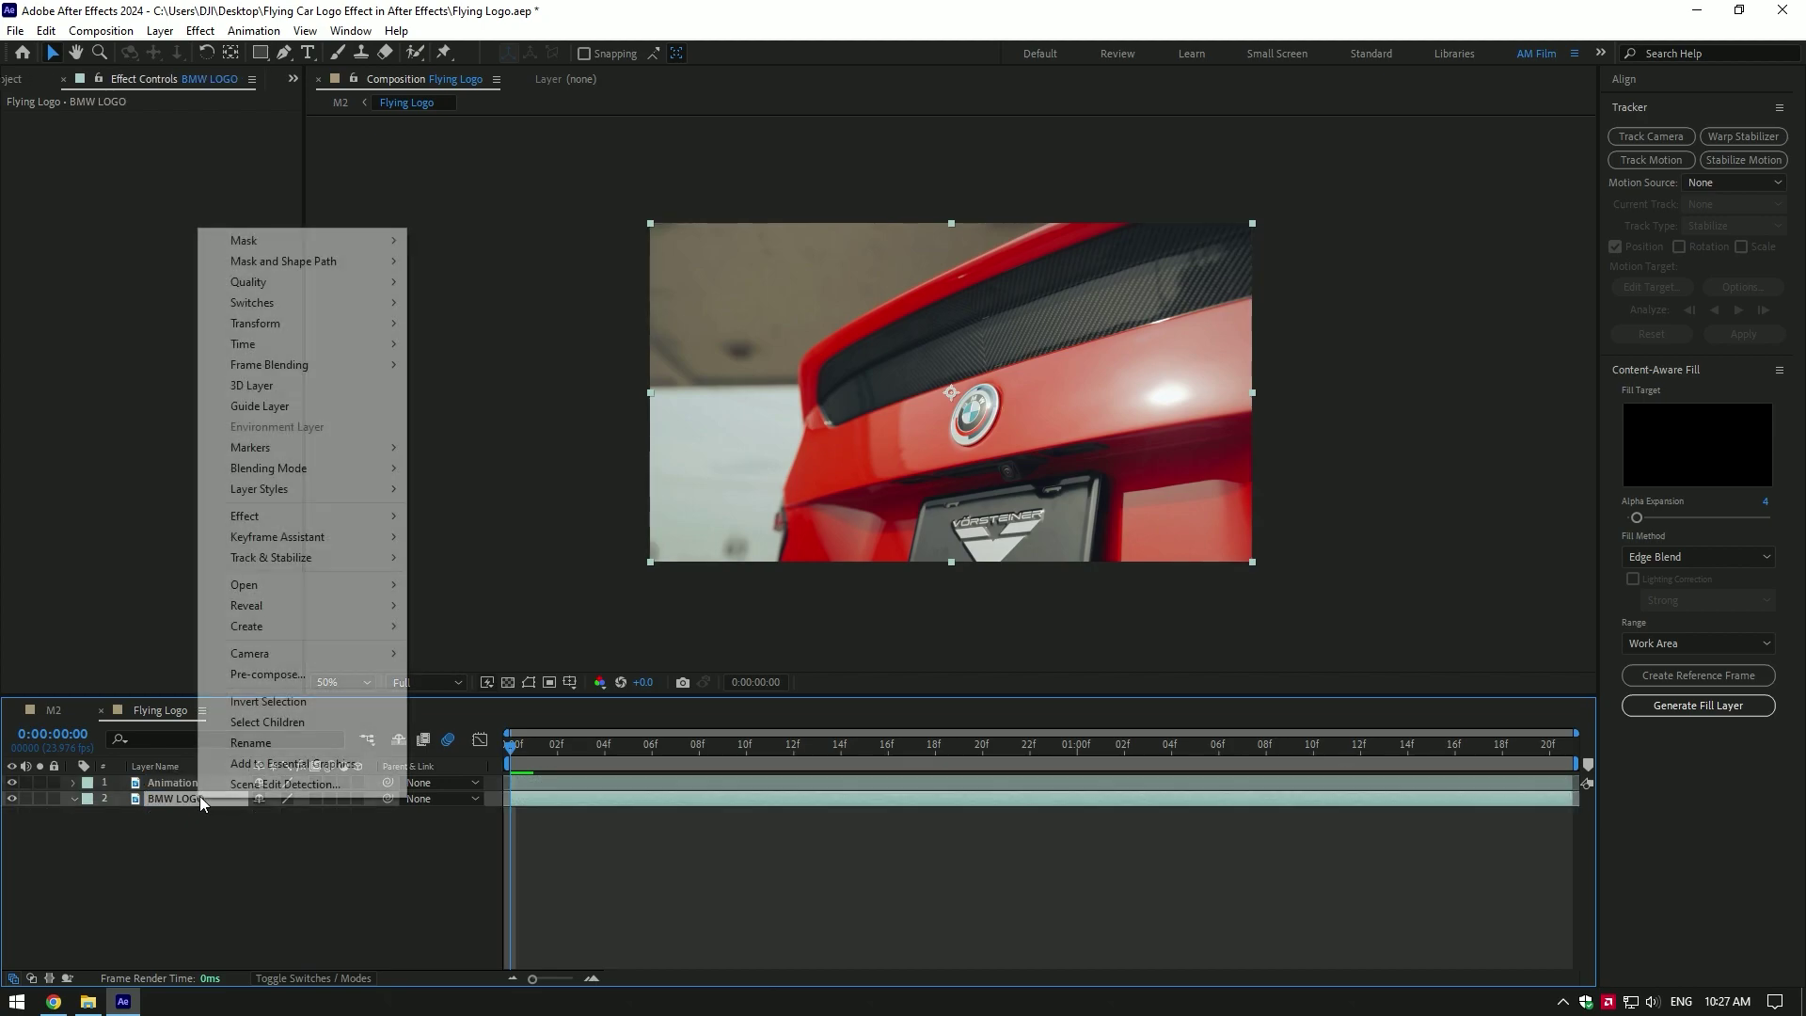
pyautogui.click(240, 798)
pyautogui.write('Clean')
pyautogui.press('Return')
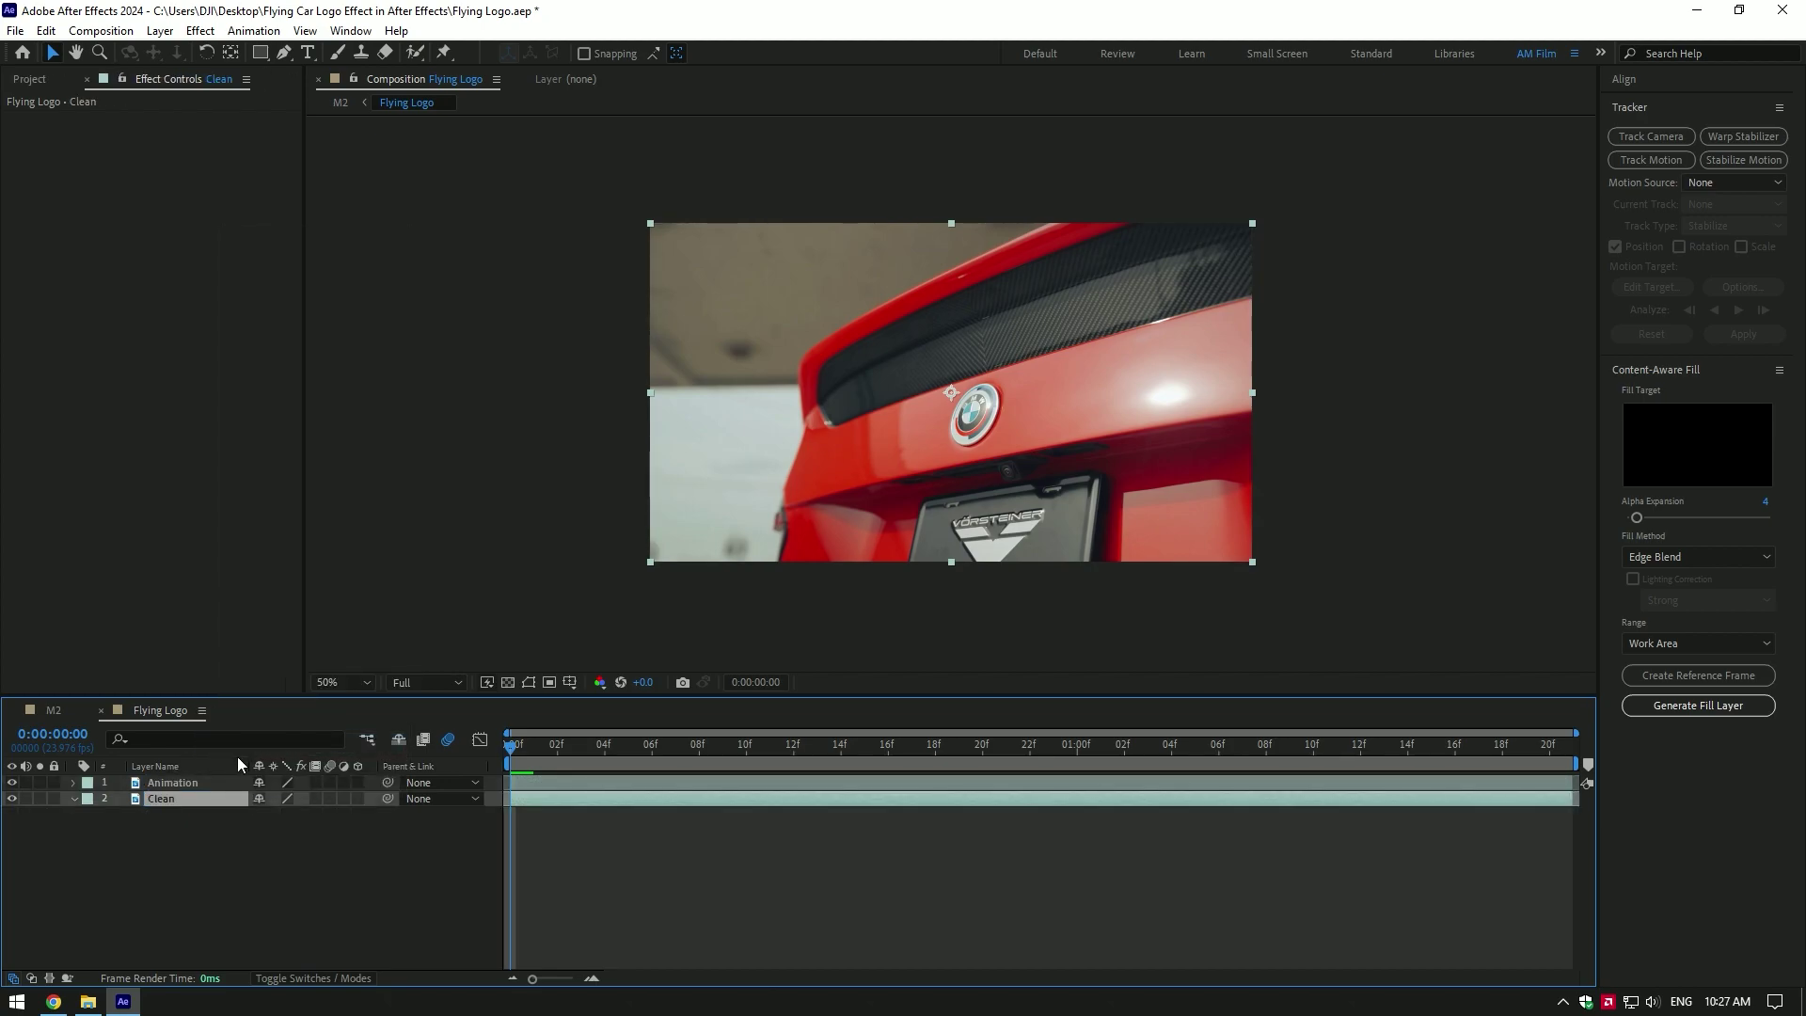
pyautogui.click(13, 782)
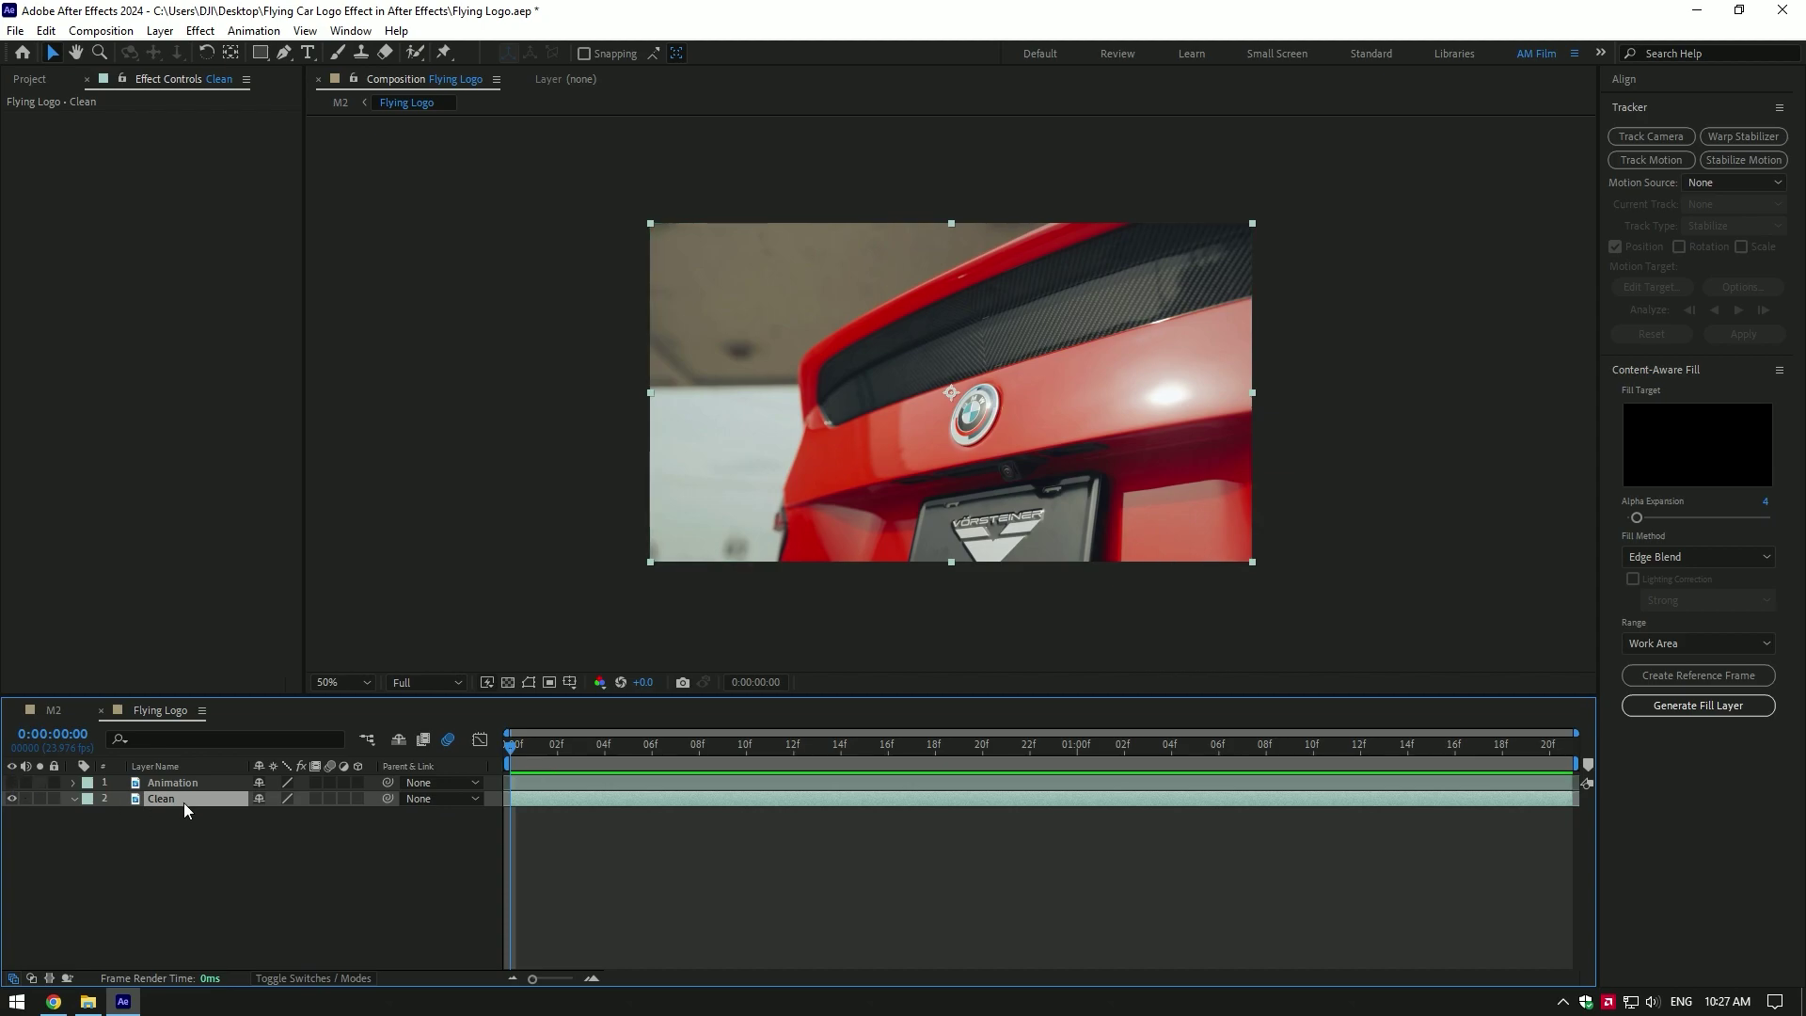
# Apply the Mocha AE effect to the Clean layer and launch Mocha on it
pyautogui.hotkey('ctrl', 'space')
pyautogui.write('mocha')
pyautogui.press('Return')
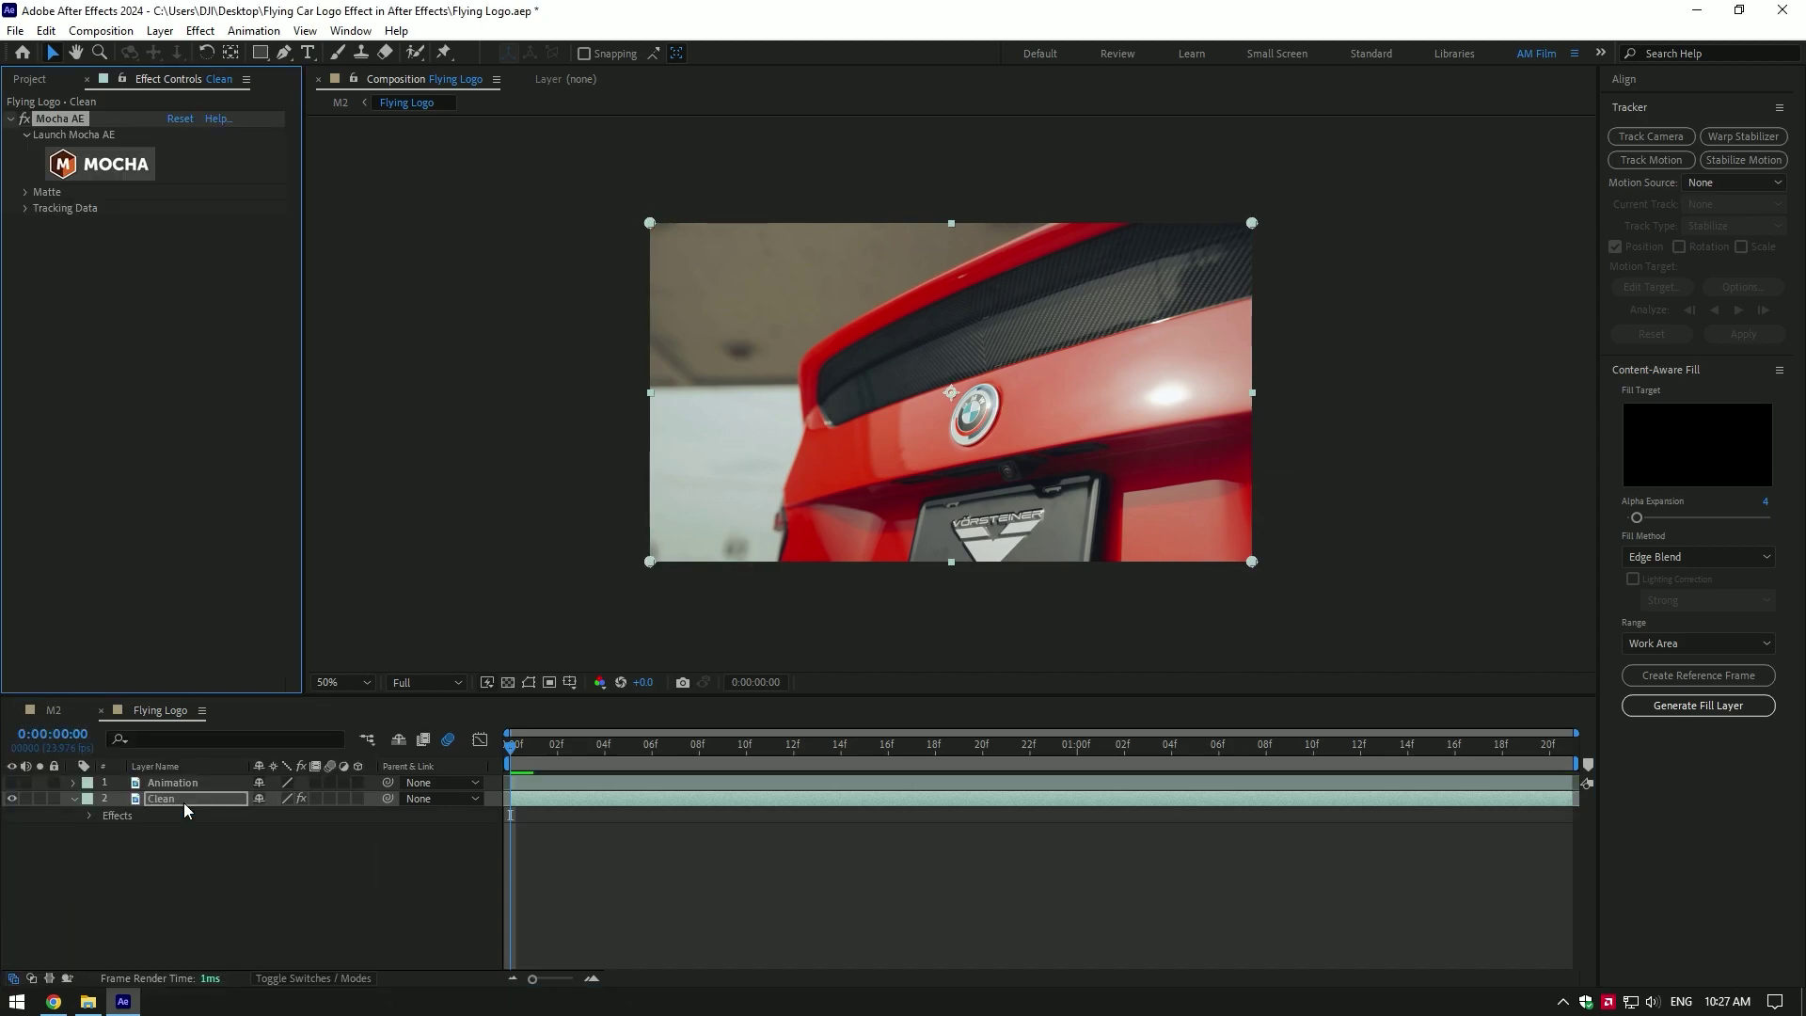
pyautogui.press('/')
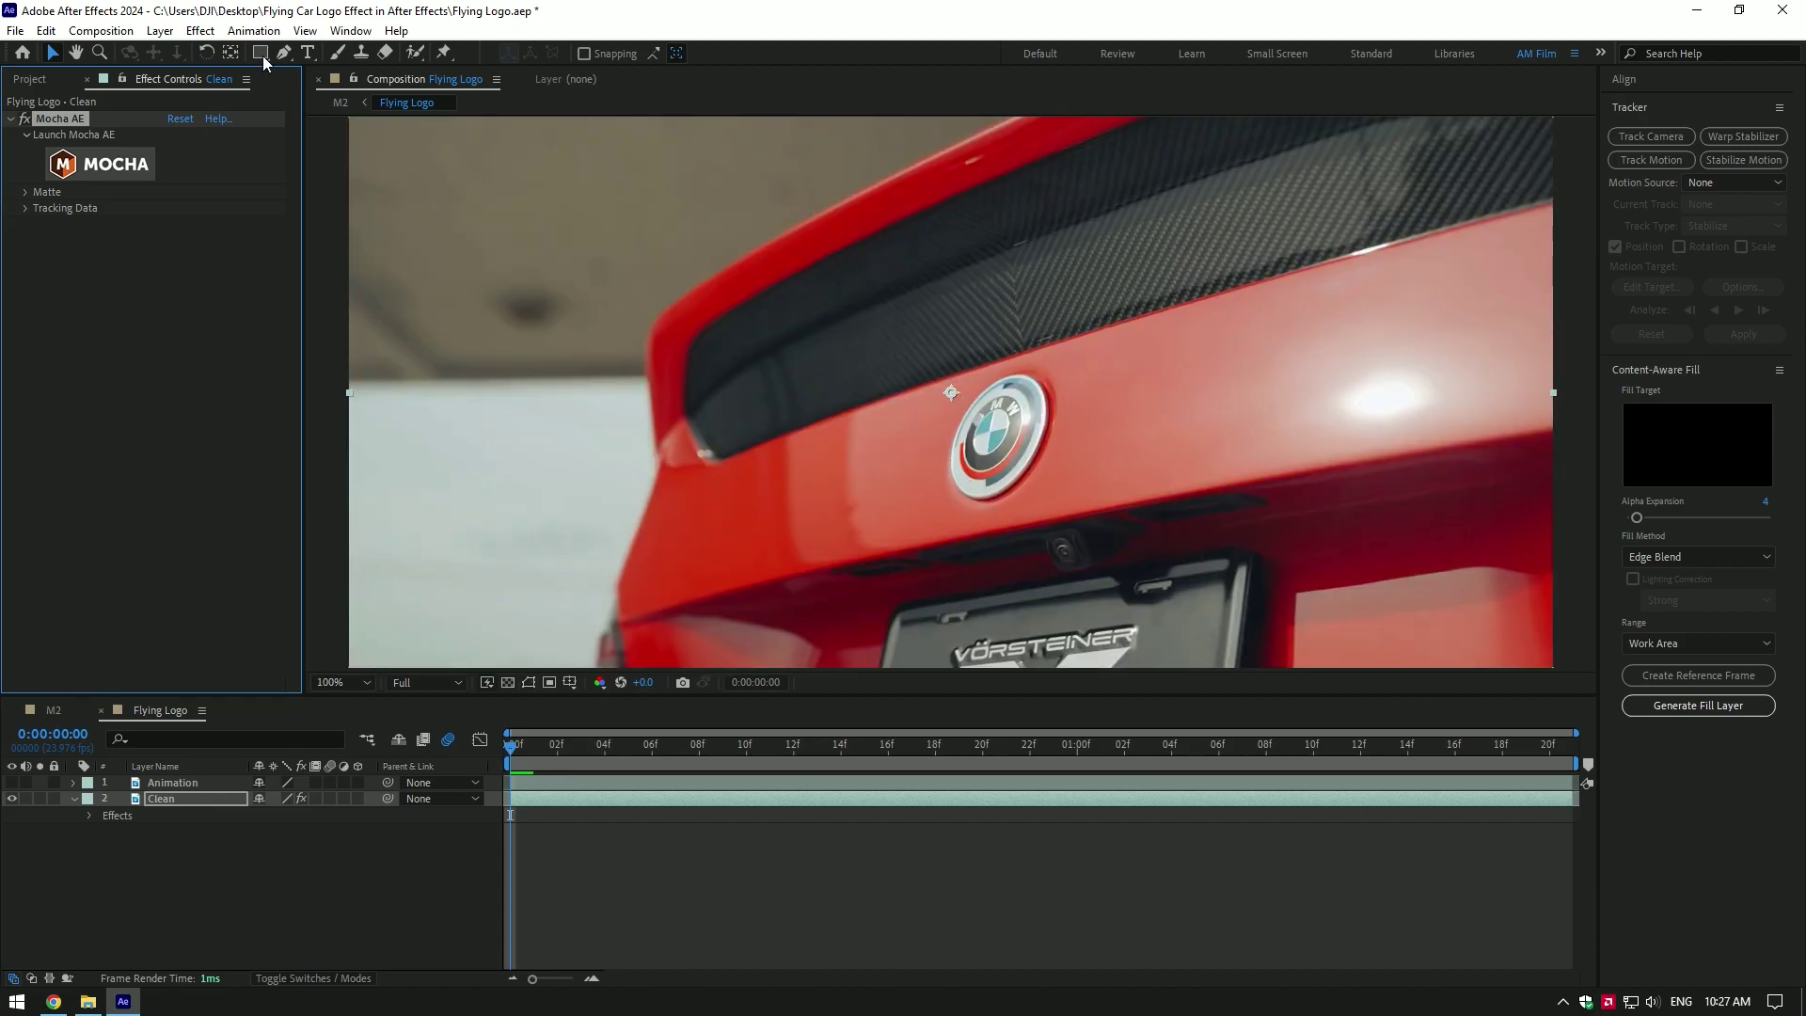
pyautogui.moveTo(262, 54); pyautogui.dragTo(352, 98)
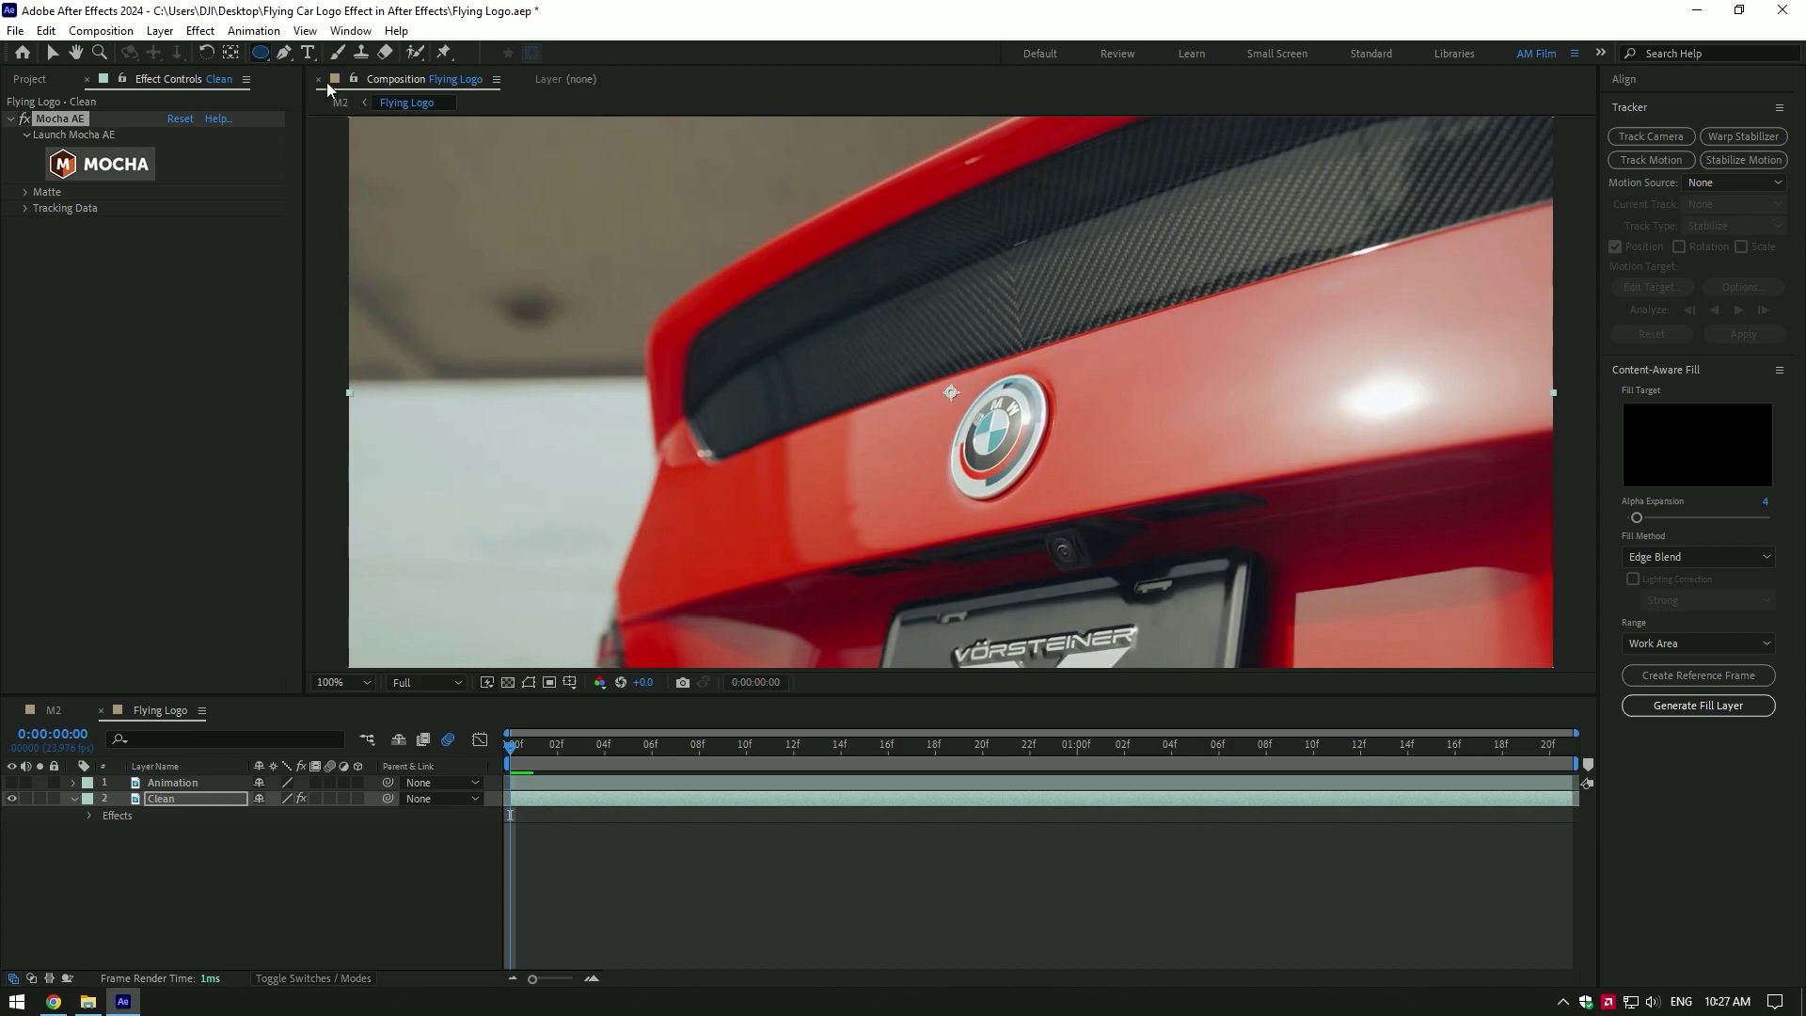
pyautogui.click(282, 53)
pyautogui.click(115, 167)
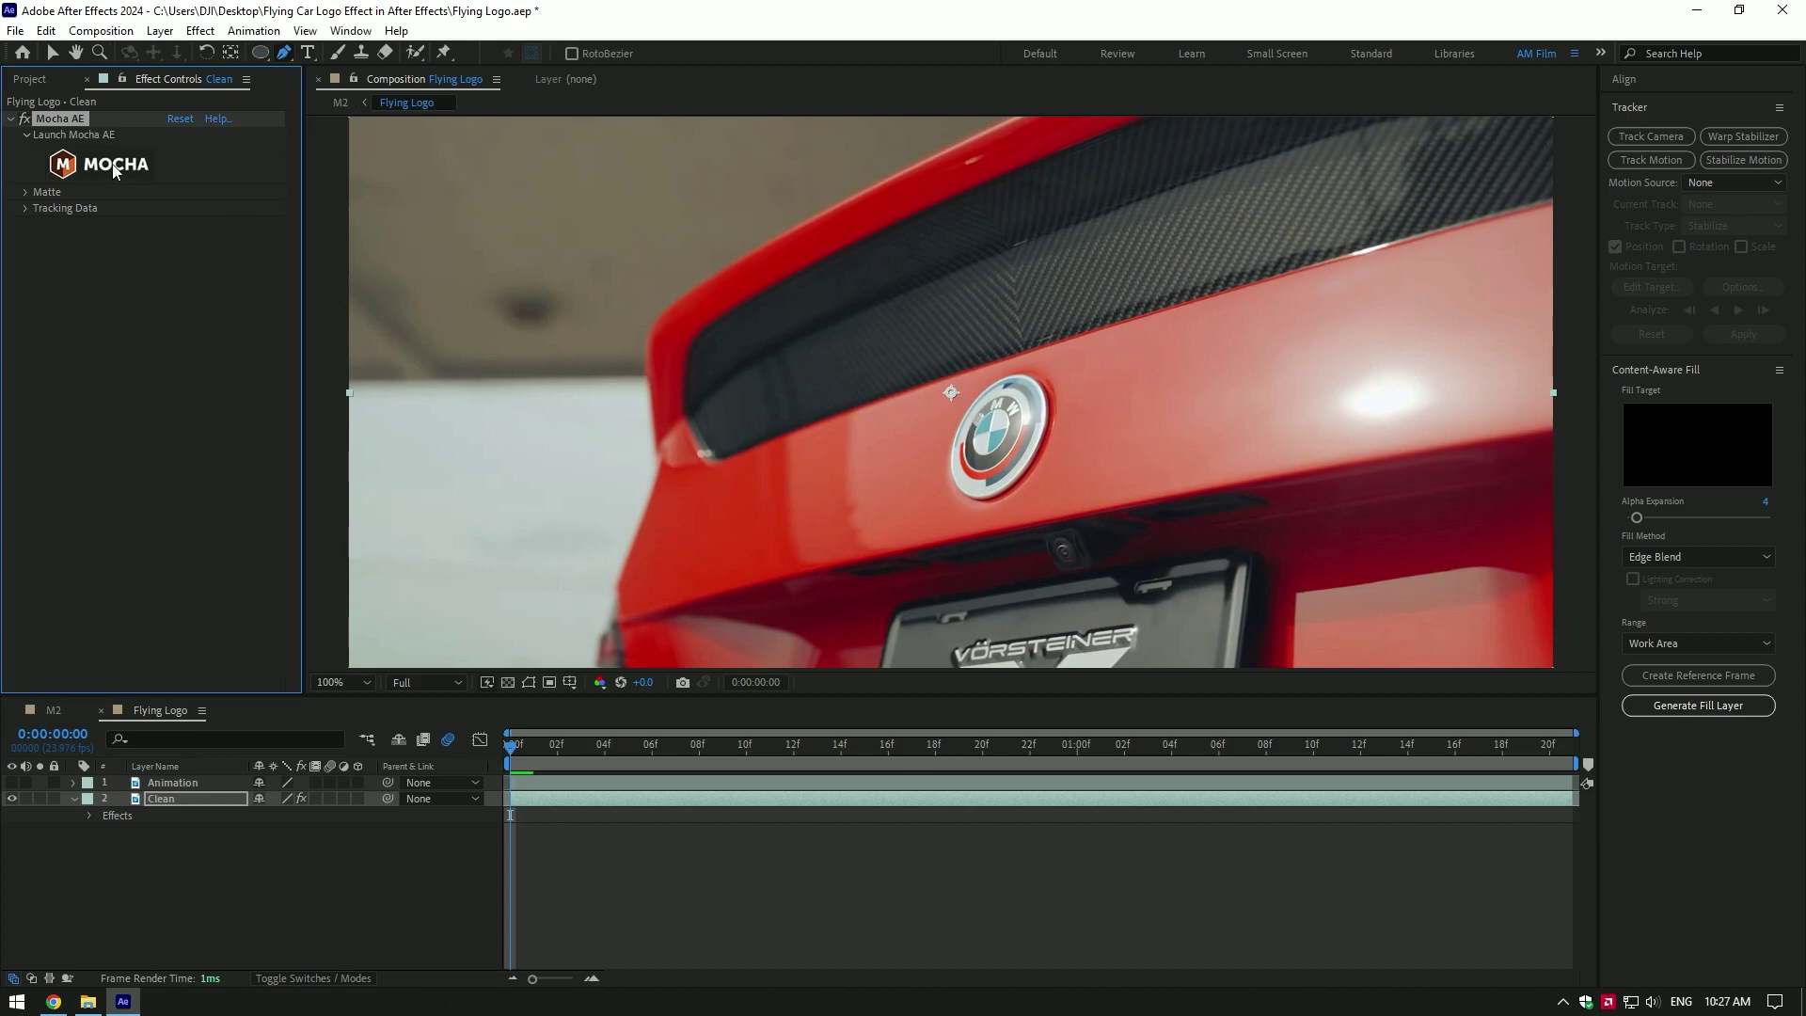
# Place nine X-Spline points around the BMW badge
pyautogui.click(189, 70)
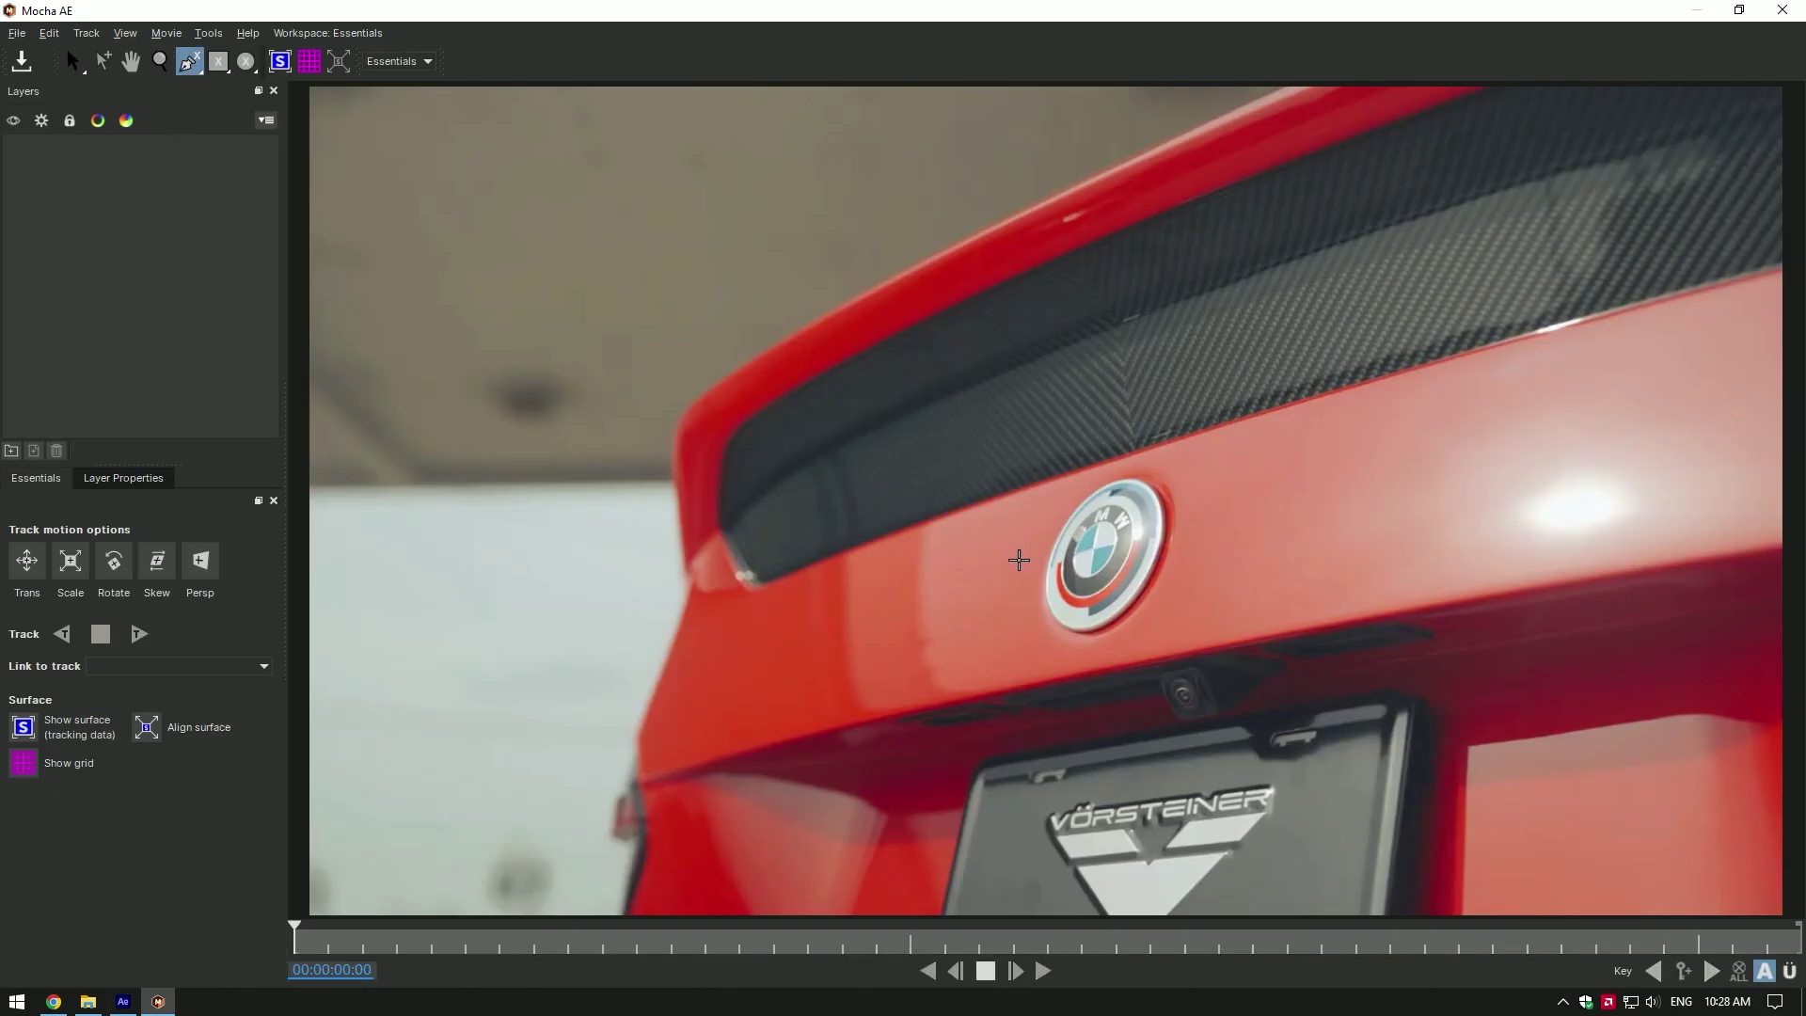
pyautogui.click(1030, 560)
pyautogui.click(1046, 516)
pyautogui.click(1084, 480)
pyautogui.click(1161, 459)
pyautogui.click(1197, 487)
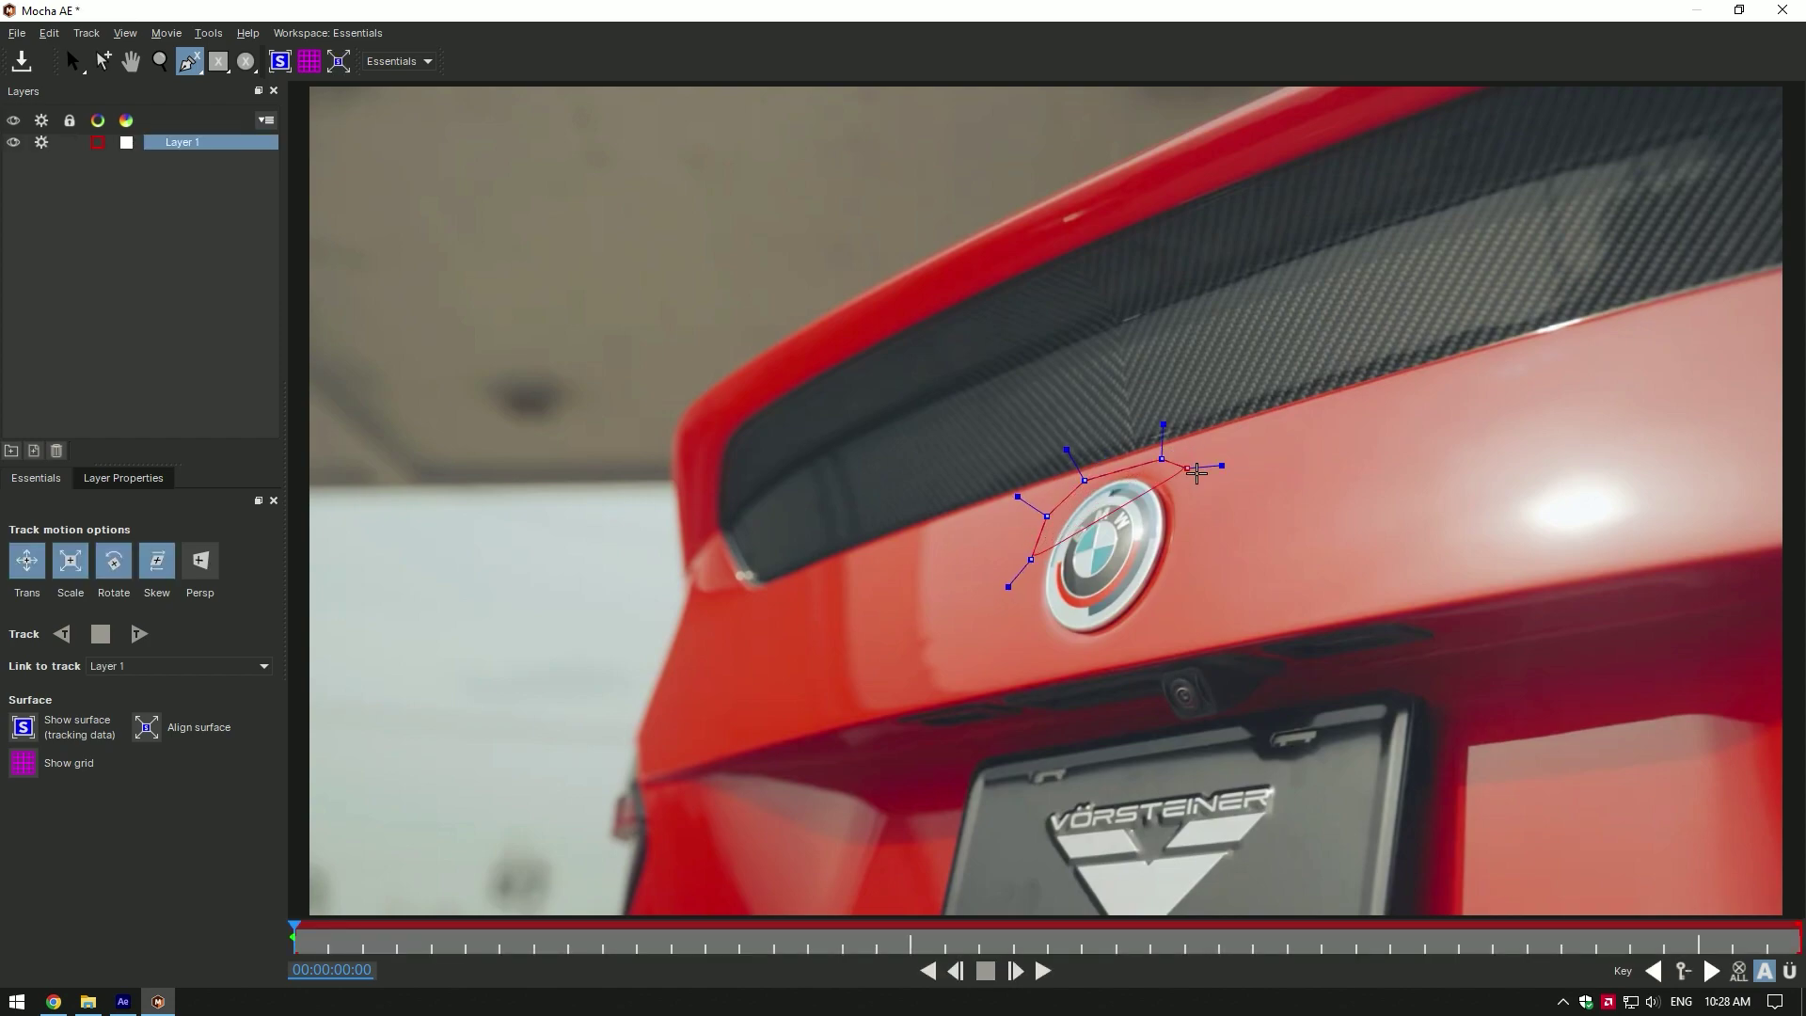
pyautogui.click(1198, 568)
pyautogui.click(1156, 619)
pyautogui.click(1101, 655)
pyautogui.click(1023, 647)
# Close the spline, track it forward through the clip, and close Mocha
pyautogui.rightClick(1023, 647)
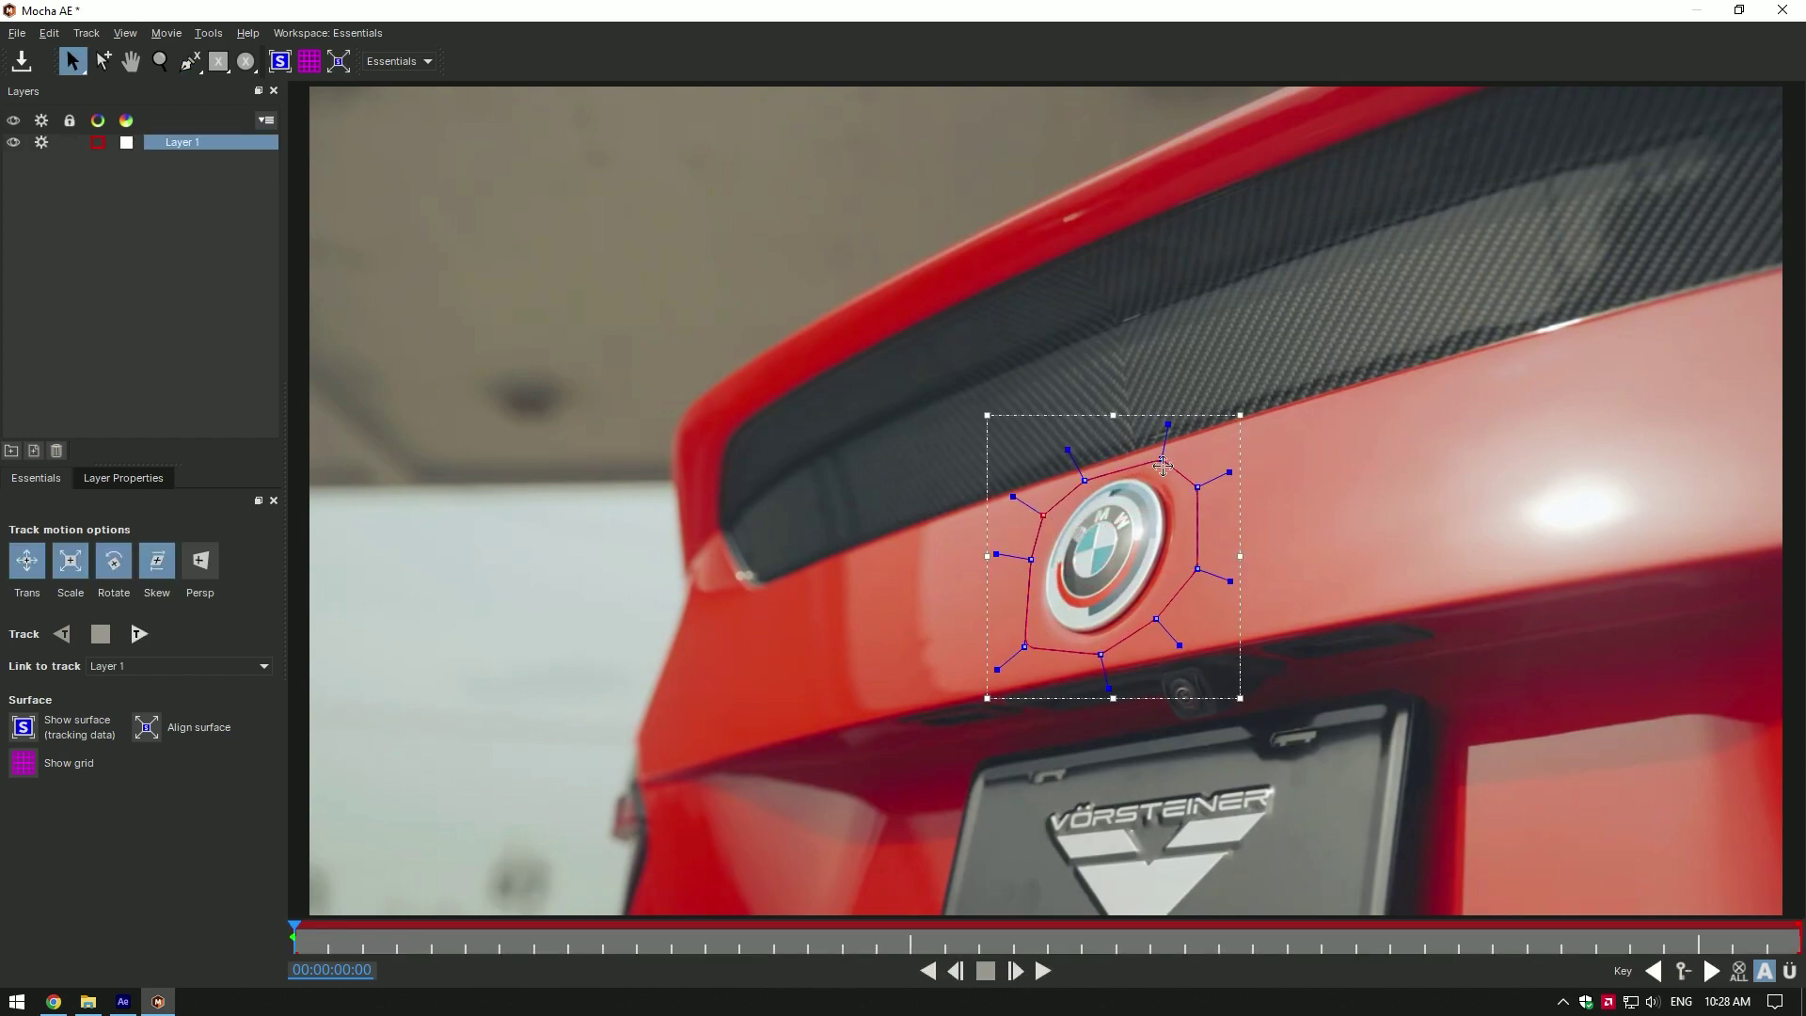
pyautogui.click(138, 634)
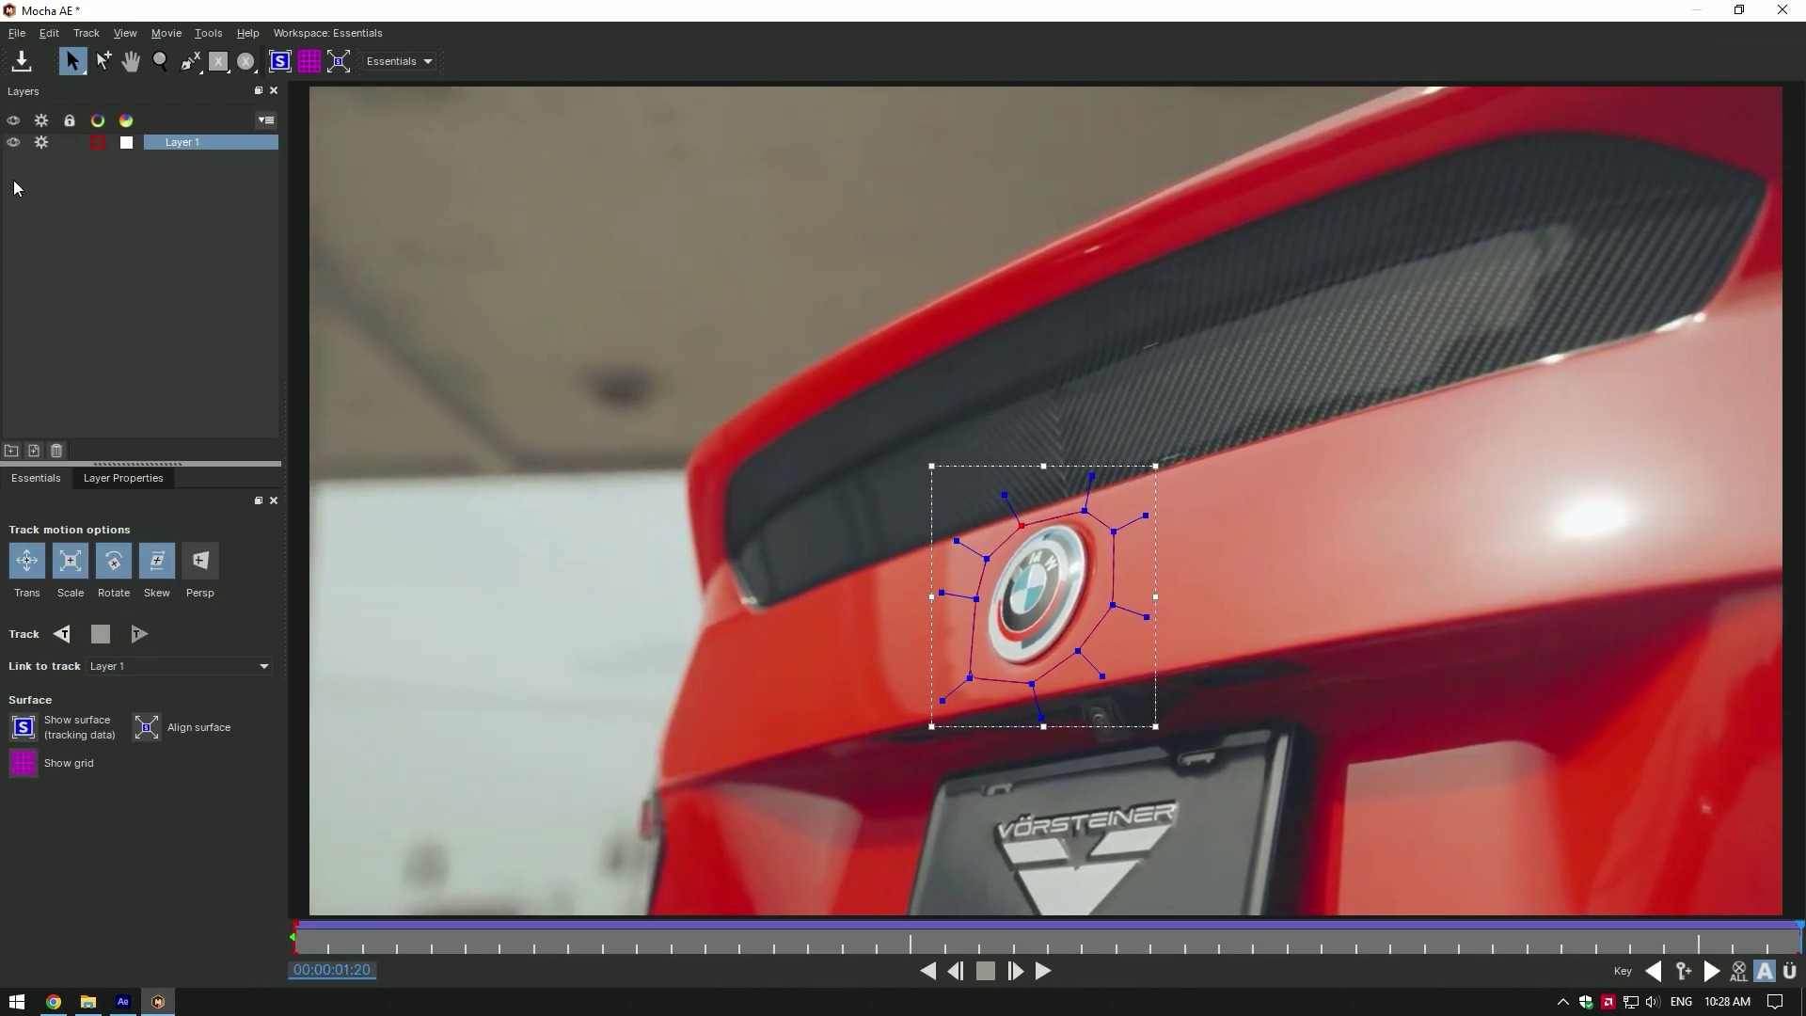
pyautogui.click(1782, 11)
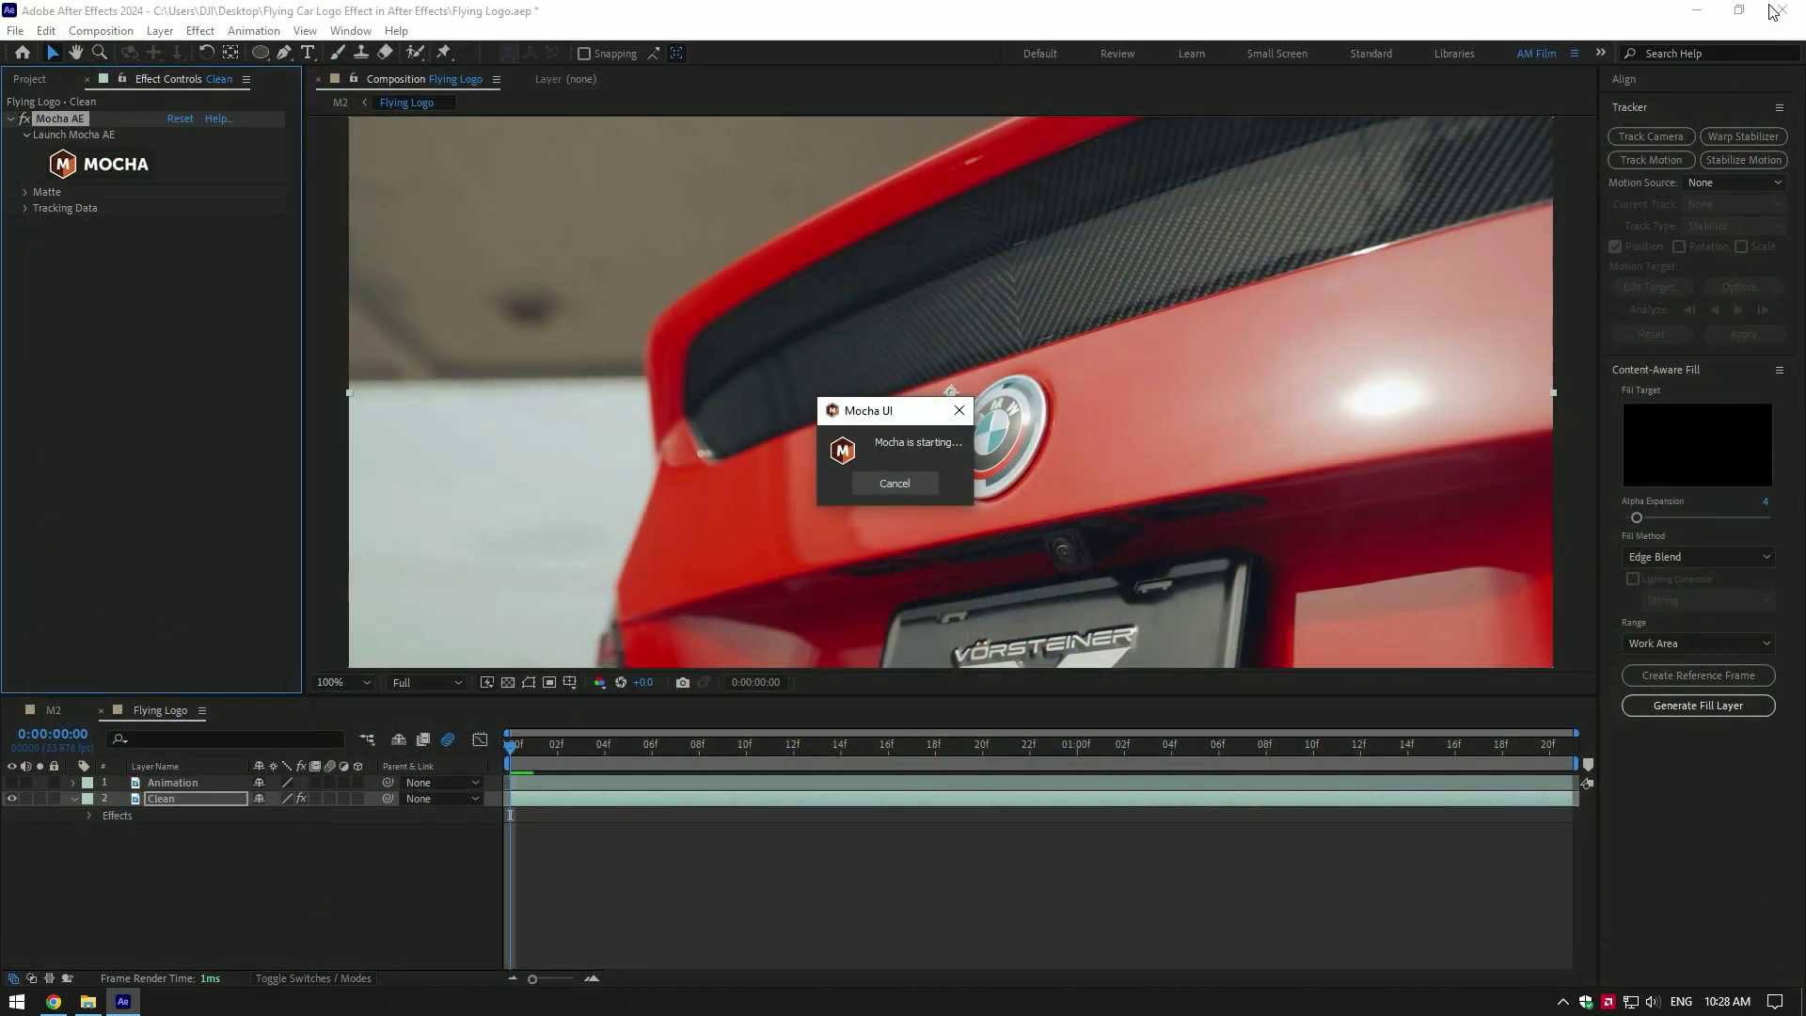
# Create AE masks from the Mocha track and set the mask mode to Subtract
pyautogui.click(26, 192)
pyautogui.click(229, 302)
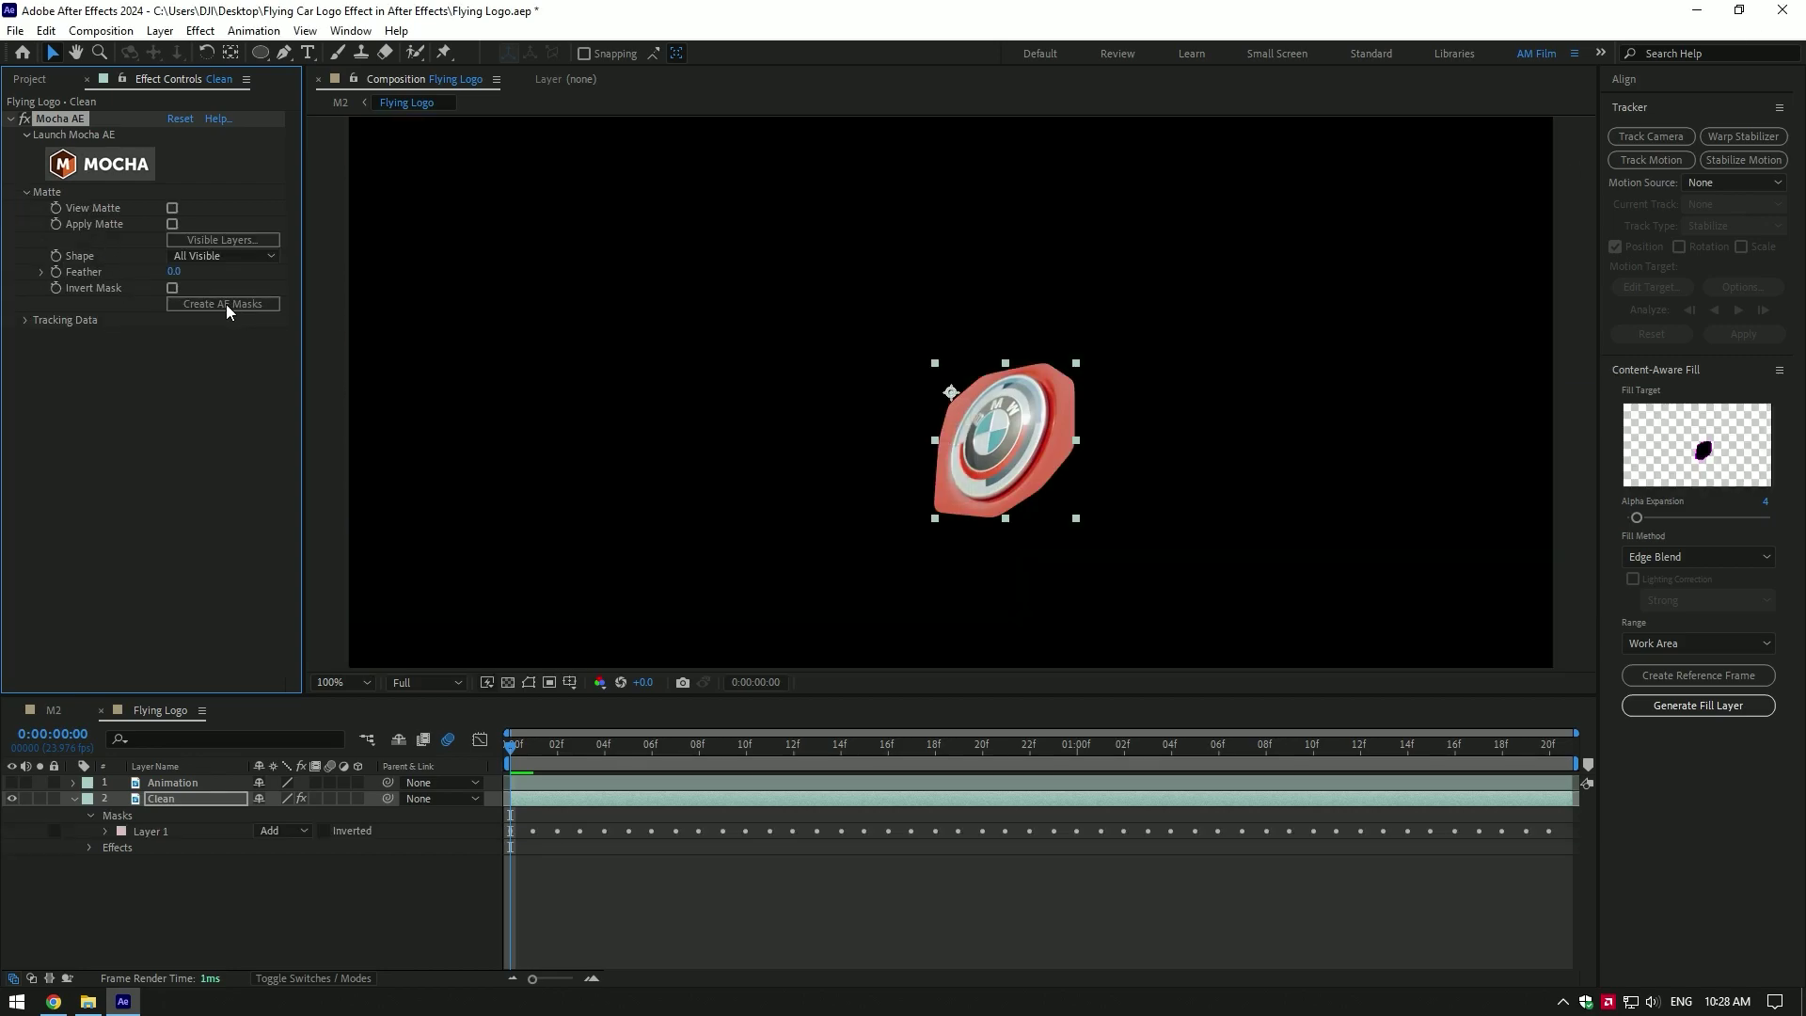
pyautogui.click(288, 829)
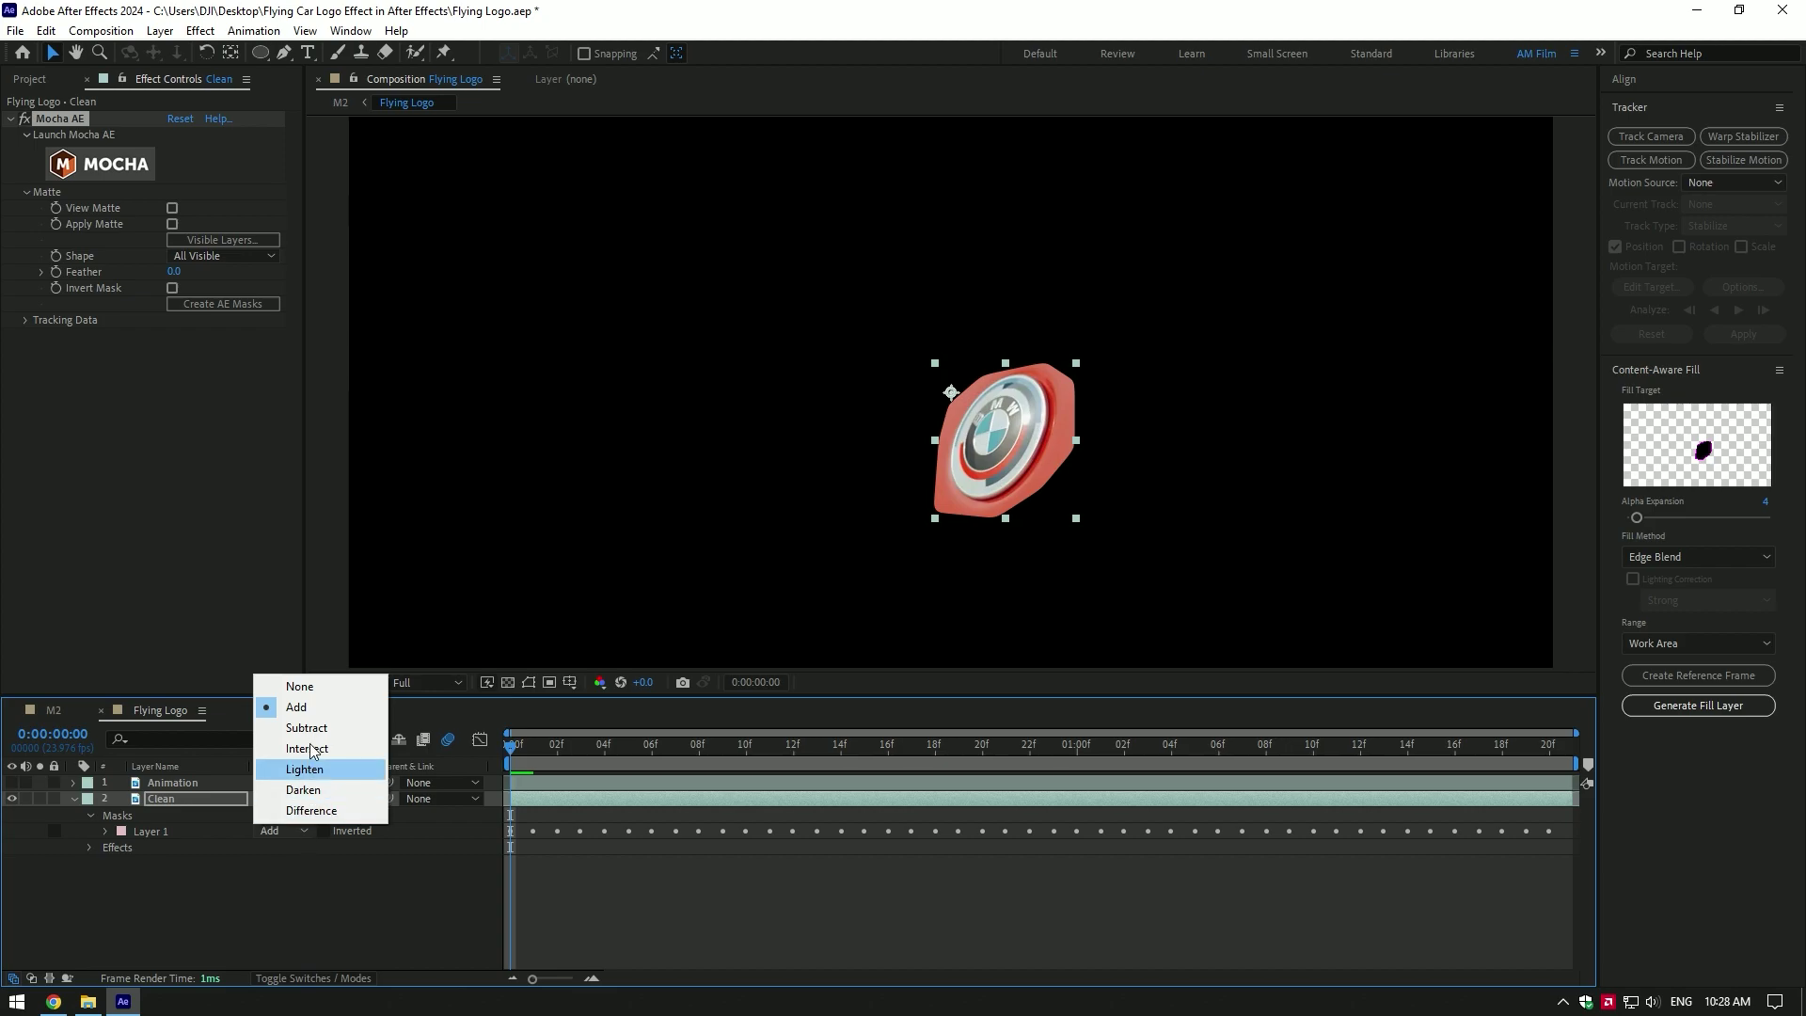
pyautogui.click(280, 739)
# Generate a Content-Aware Fill layer using the Edge Blend fill method
pyautogui.click(350, 31)
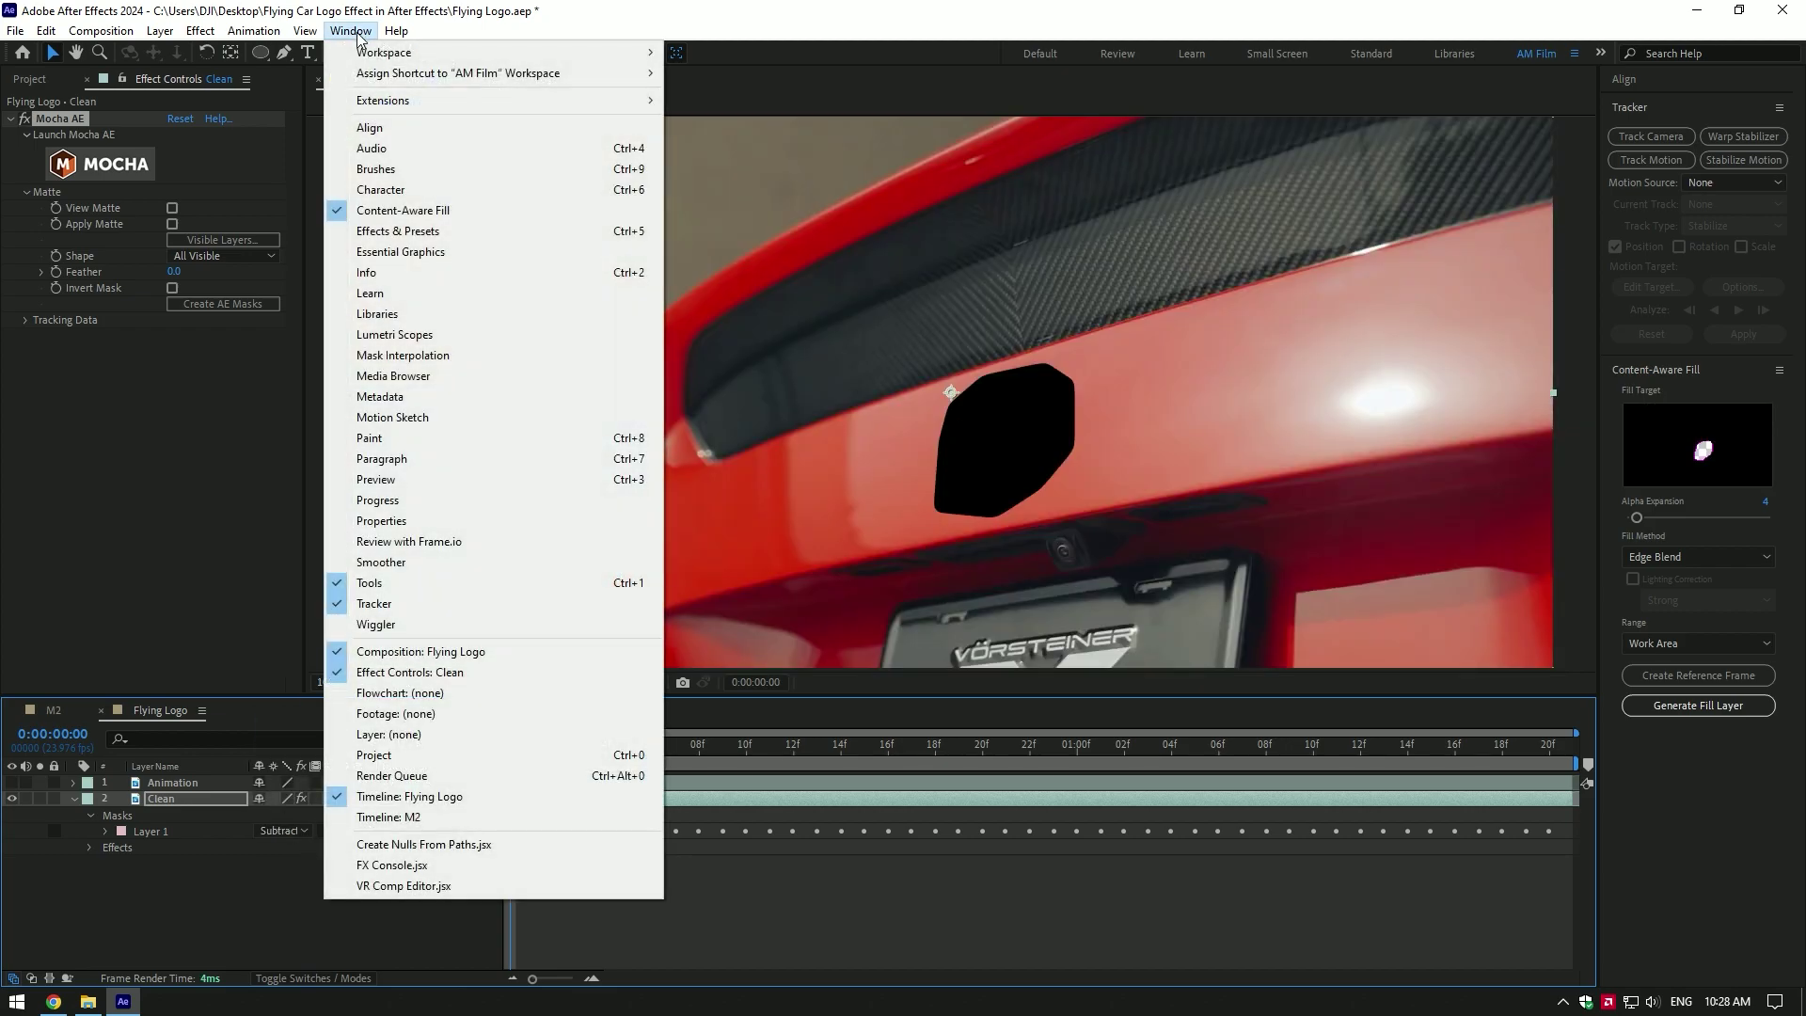
pyautogui.click(1641, 734)
pyautogui.click(1689, 558)
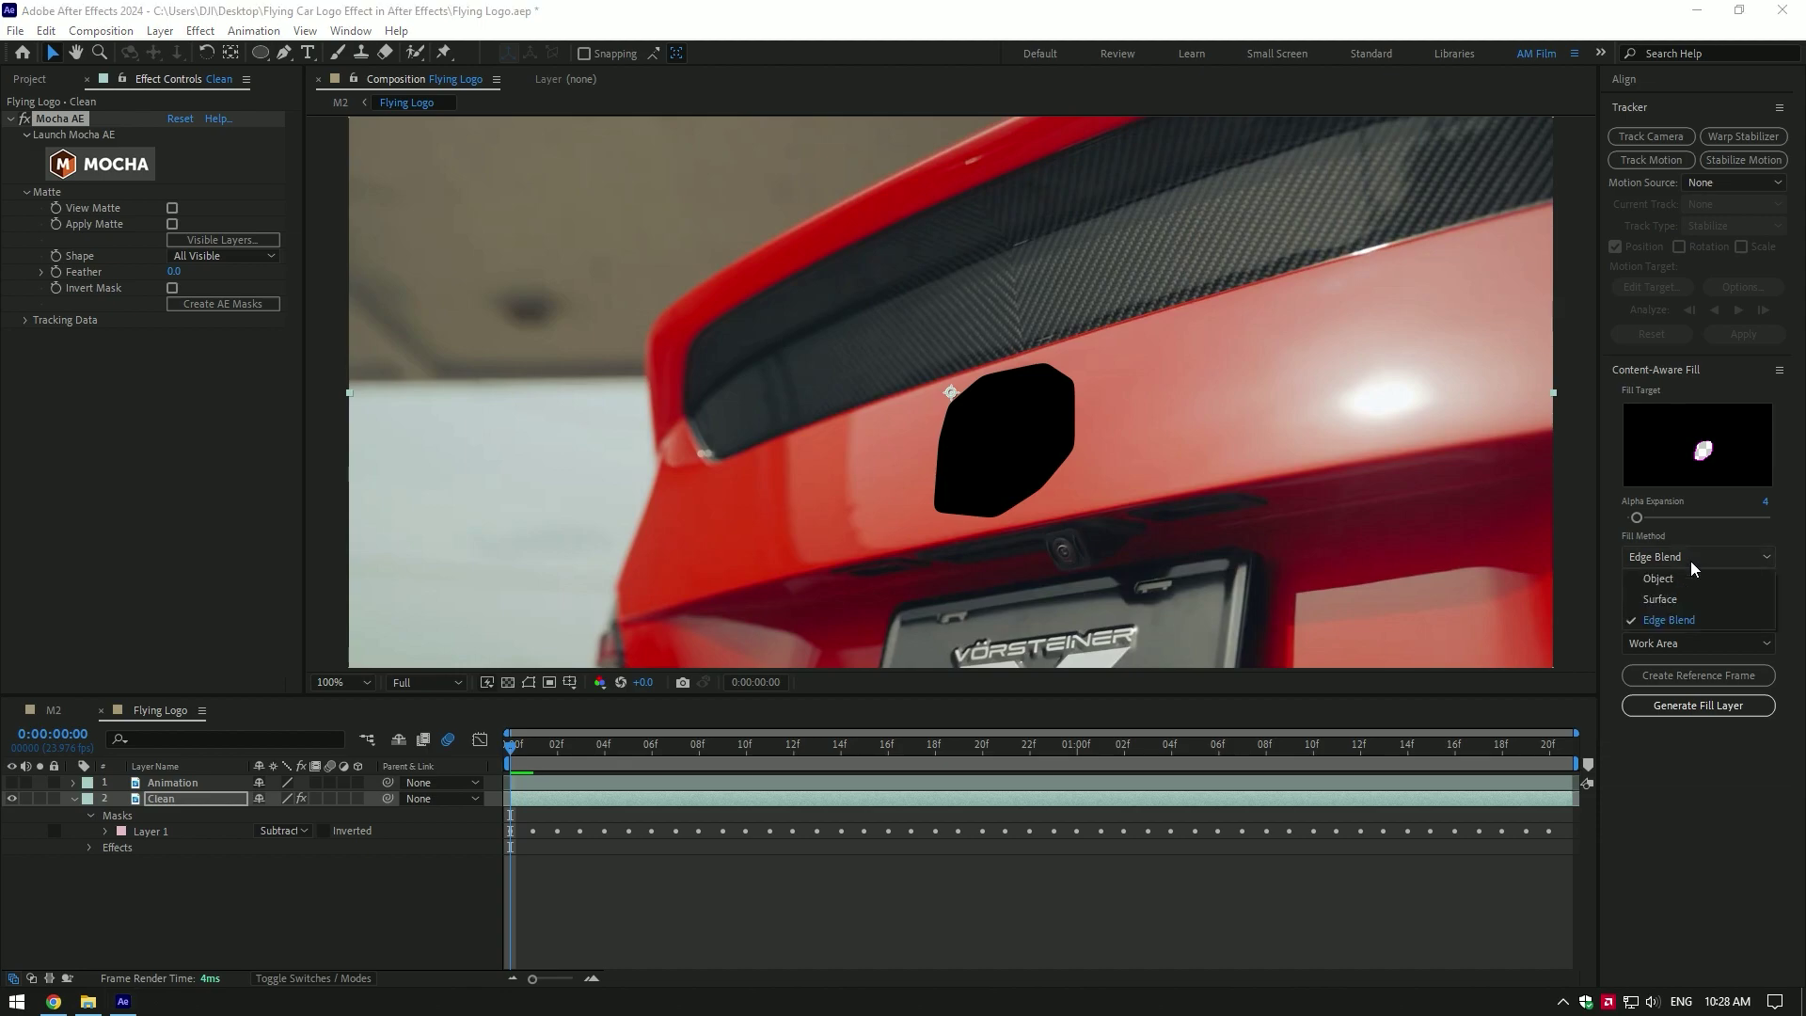
pyautogui.click(1700, 619)
pyautogui.click(1707, 702)
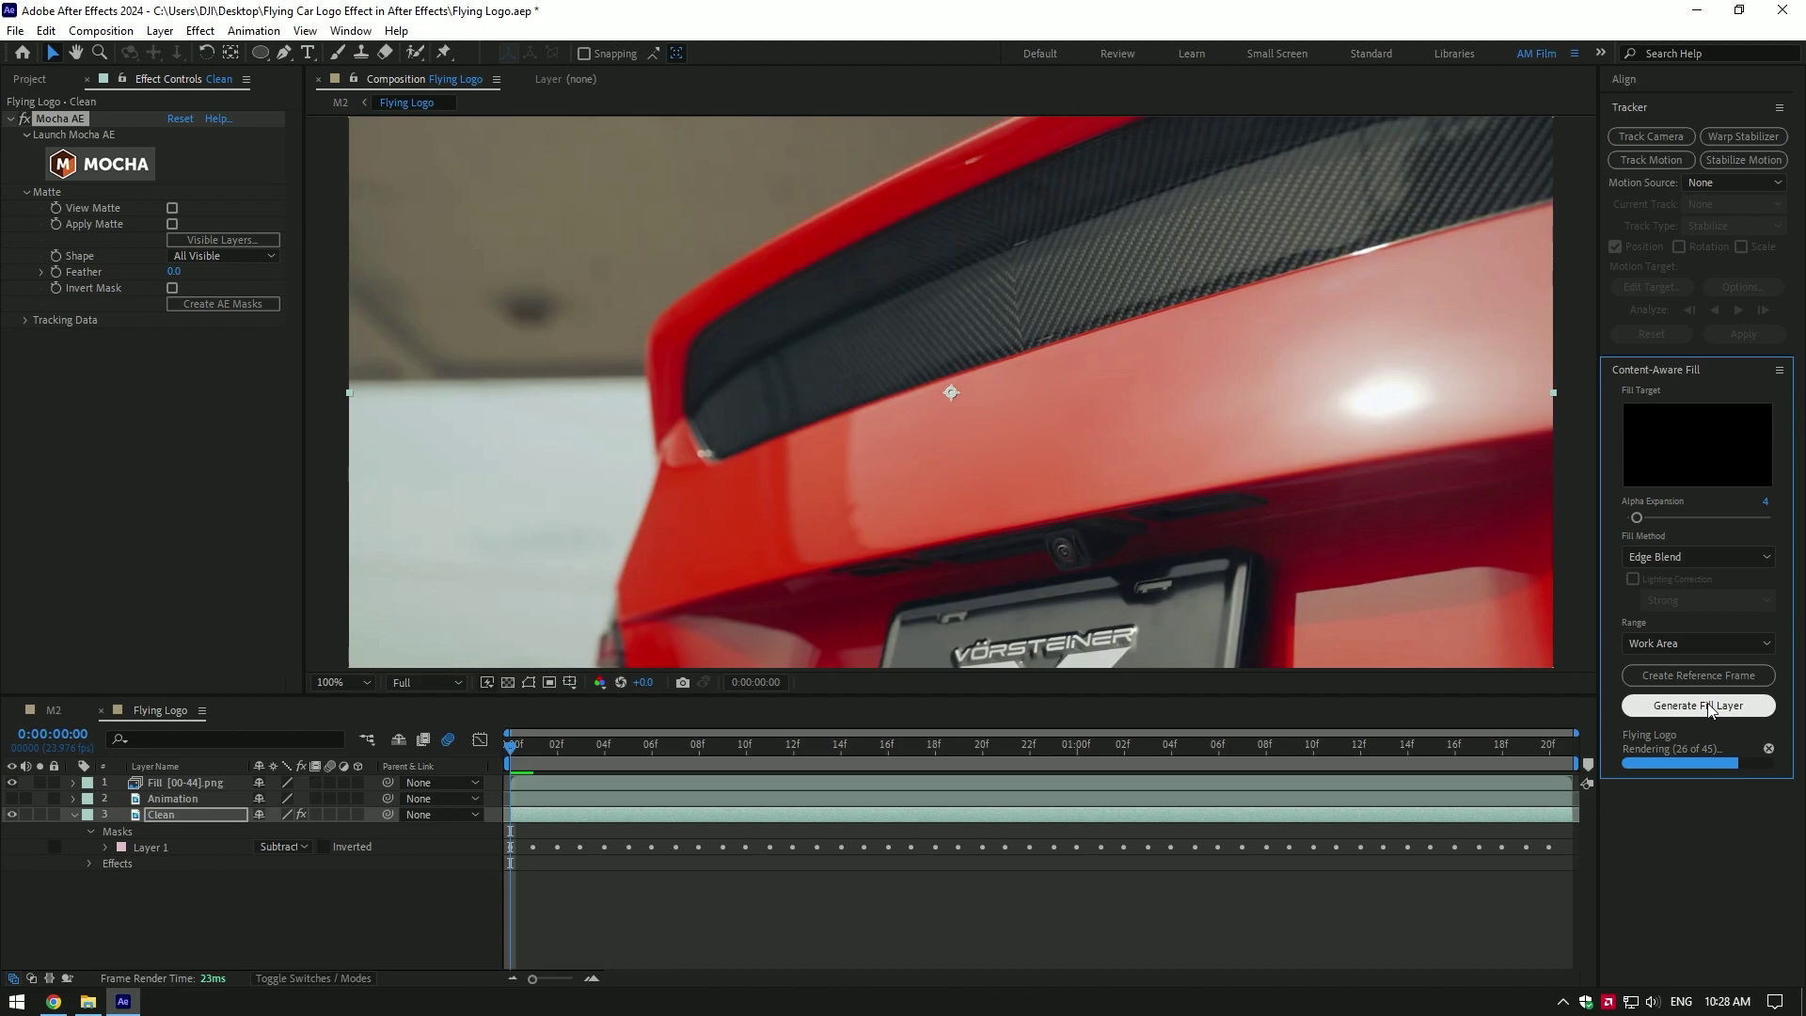
# Collapse the Clean layer and preview the cleaned footage
pyautogui.click(75, 814)
pyautogui.press('space')
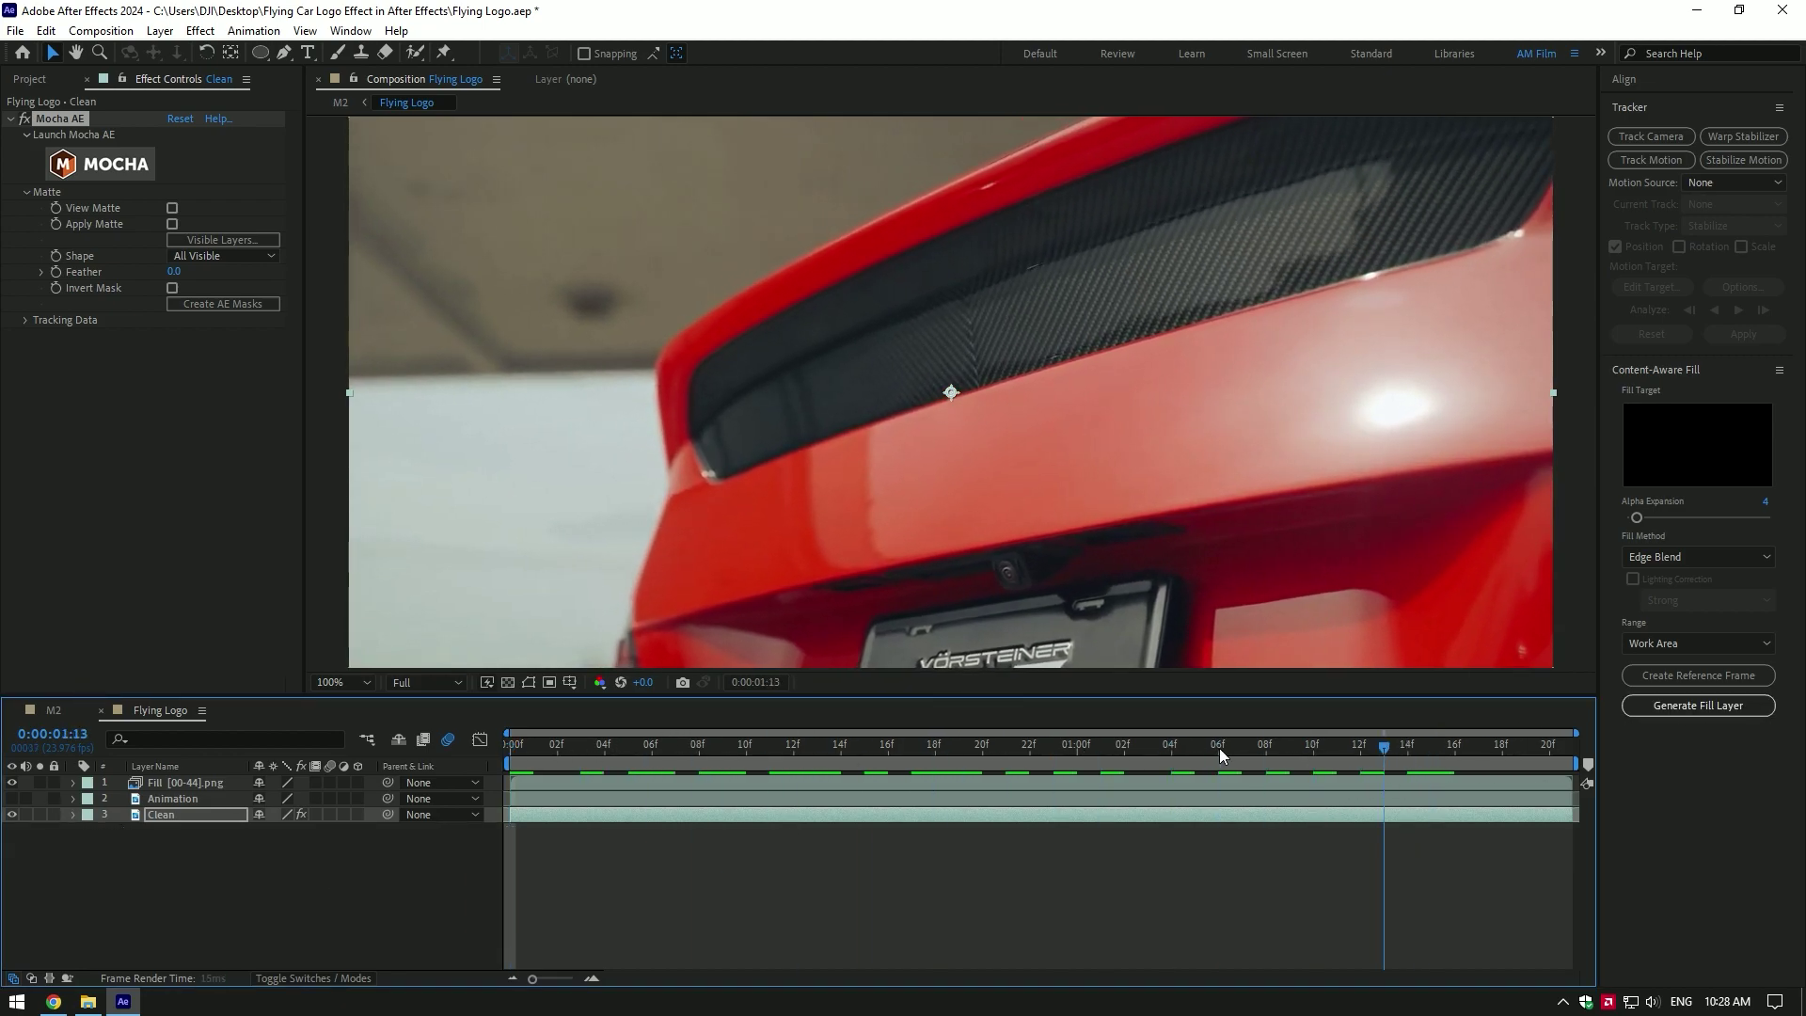
pyautogui.press('space')
pyautogui.scroll(-2, 877, 506)
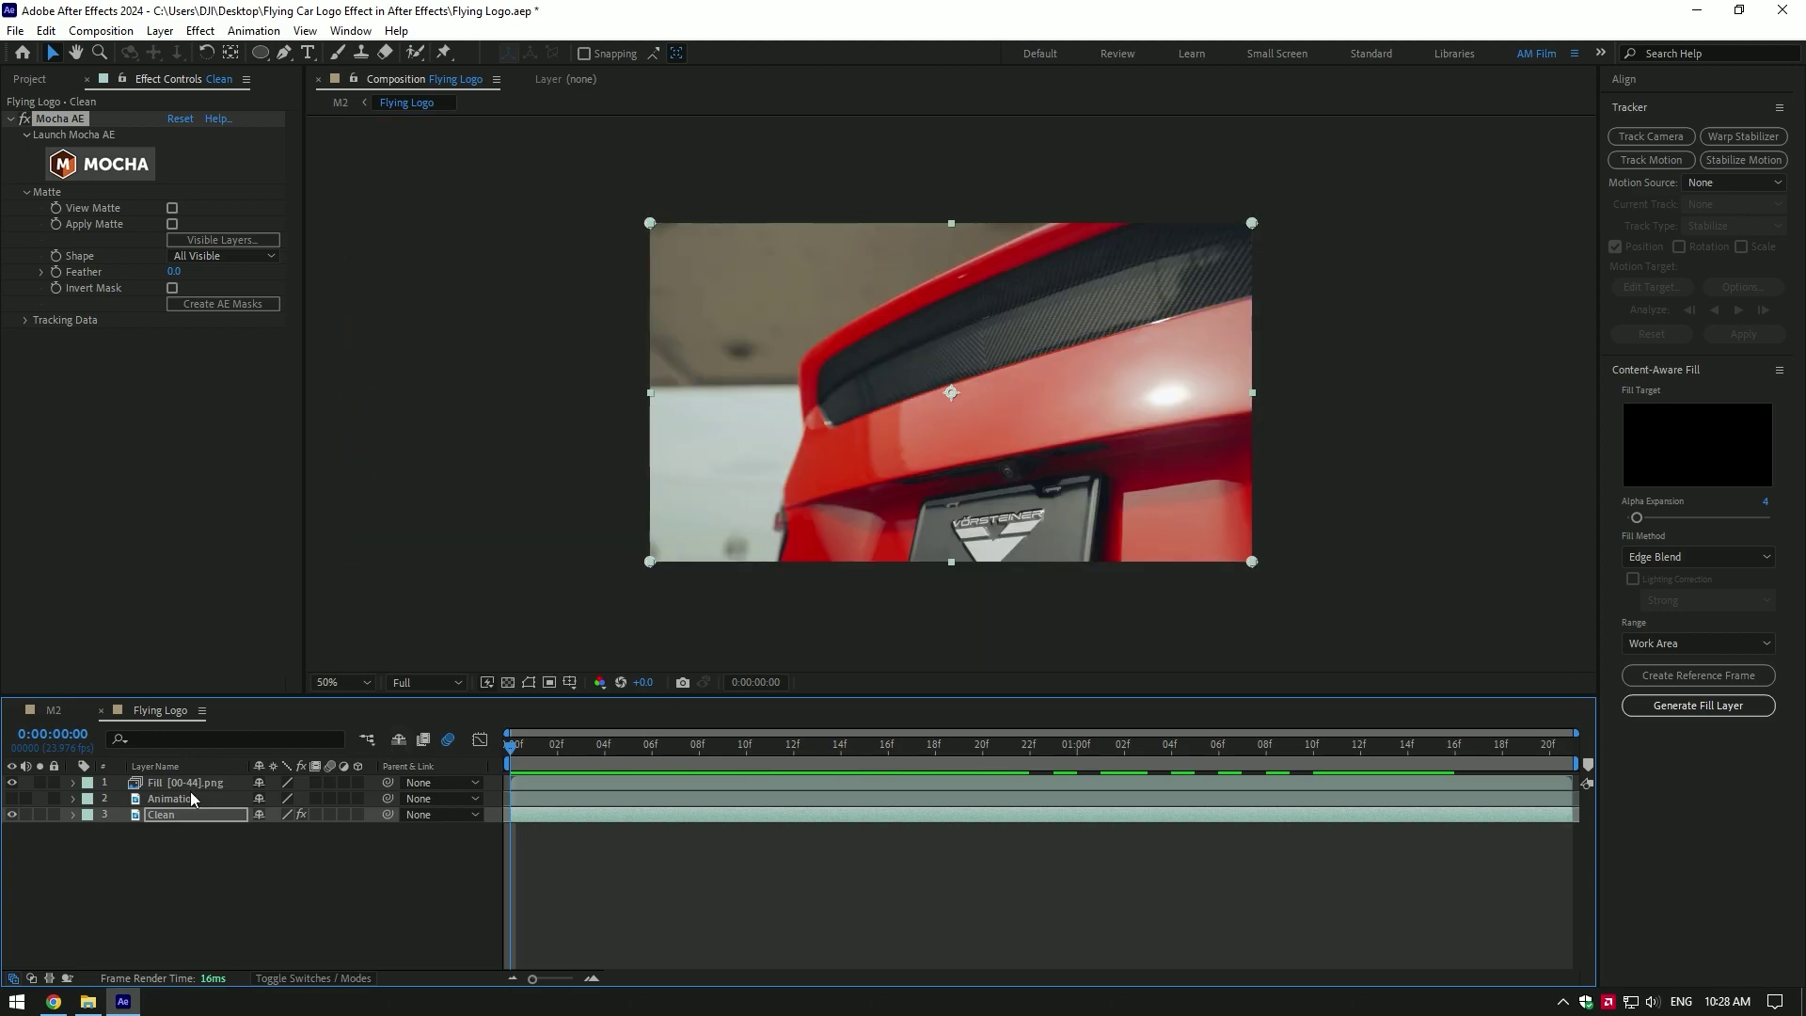
# Move the Fill layer below Animation, unhide Animation, and split it at frame 14
pyautogui.moveTo(171, 783); pyautogui.dragTo(183, 807)
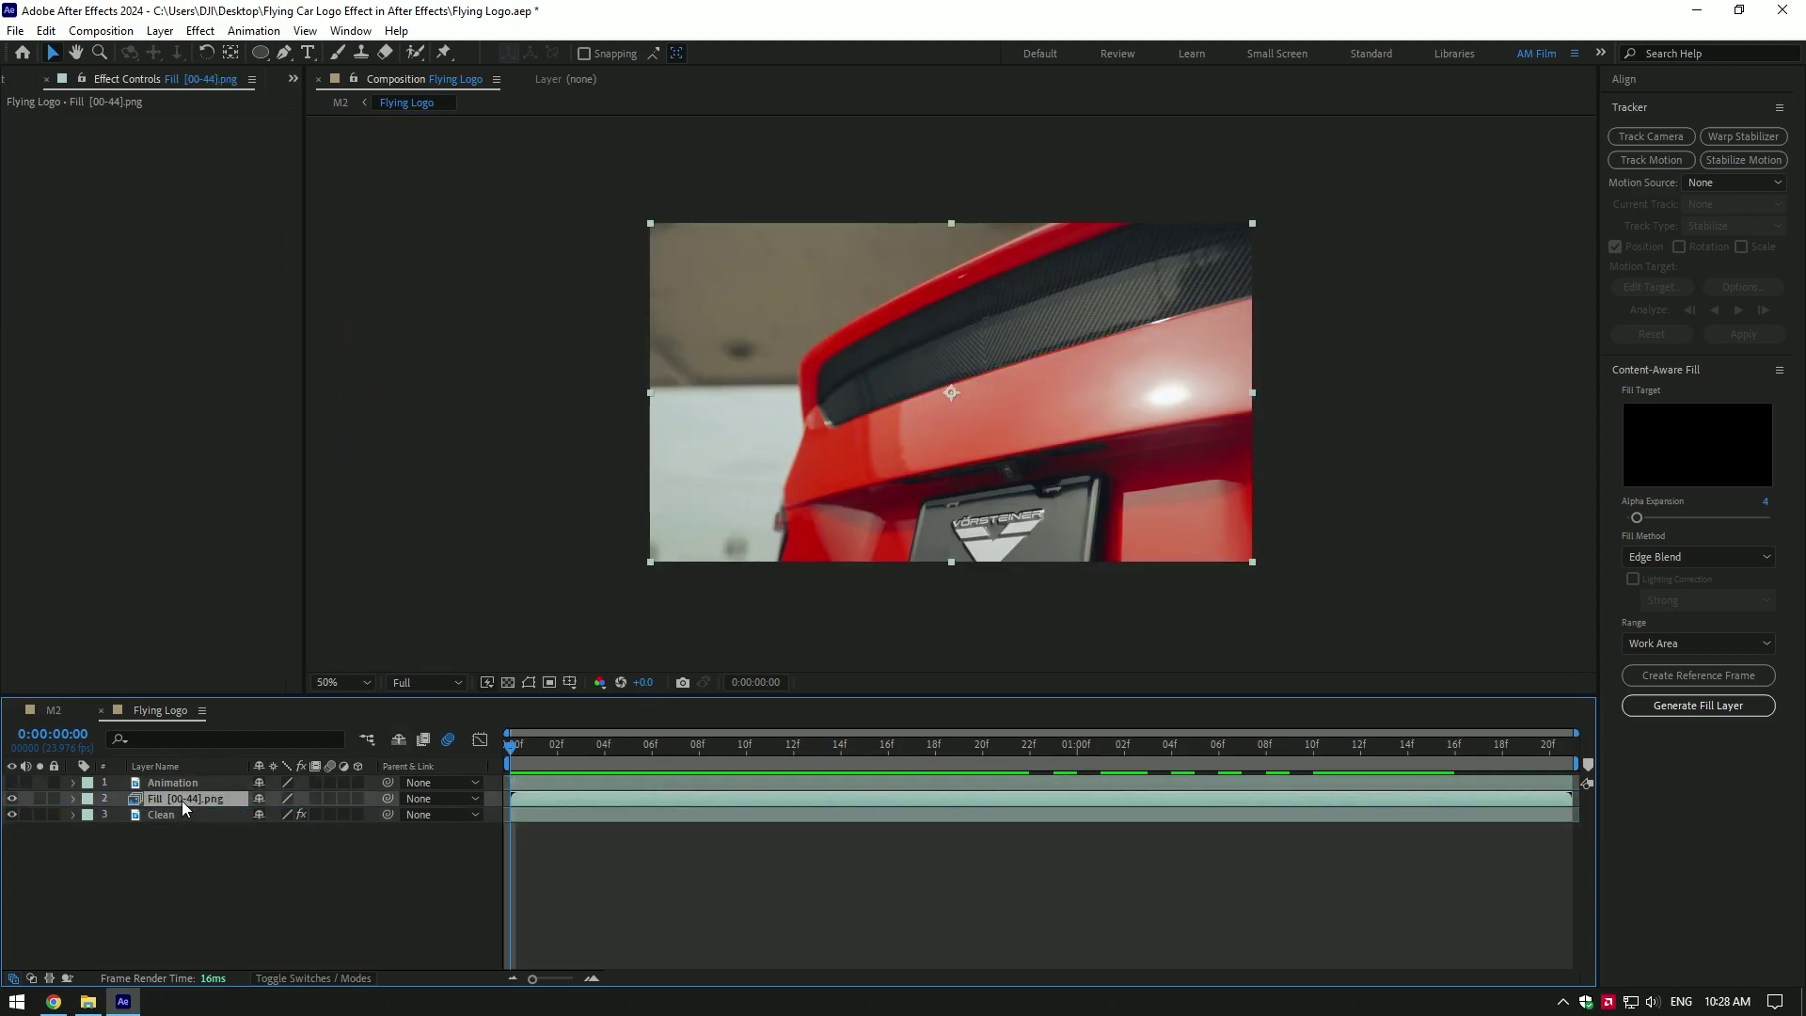
pyautogui.click(11, 783)
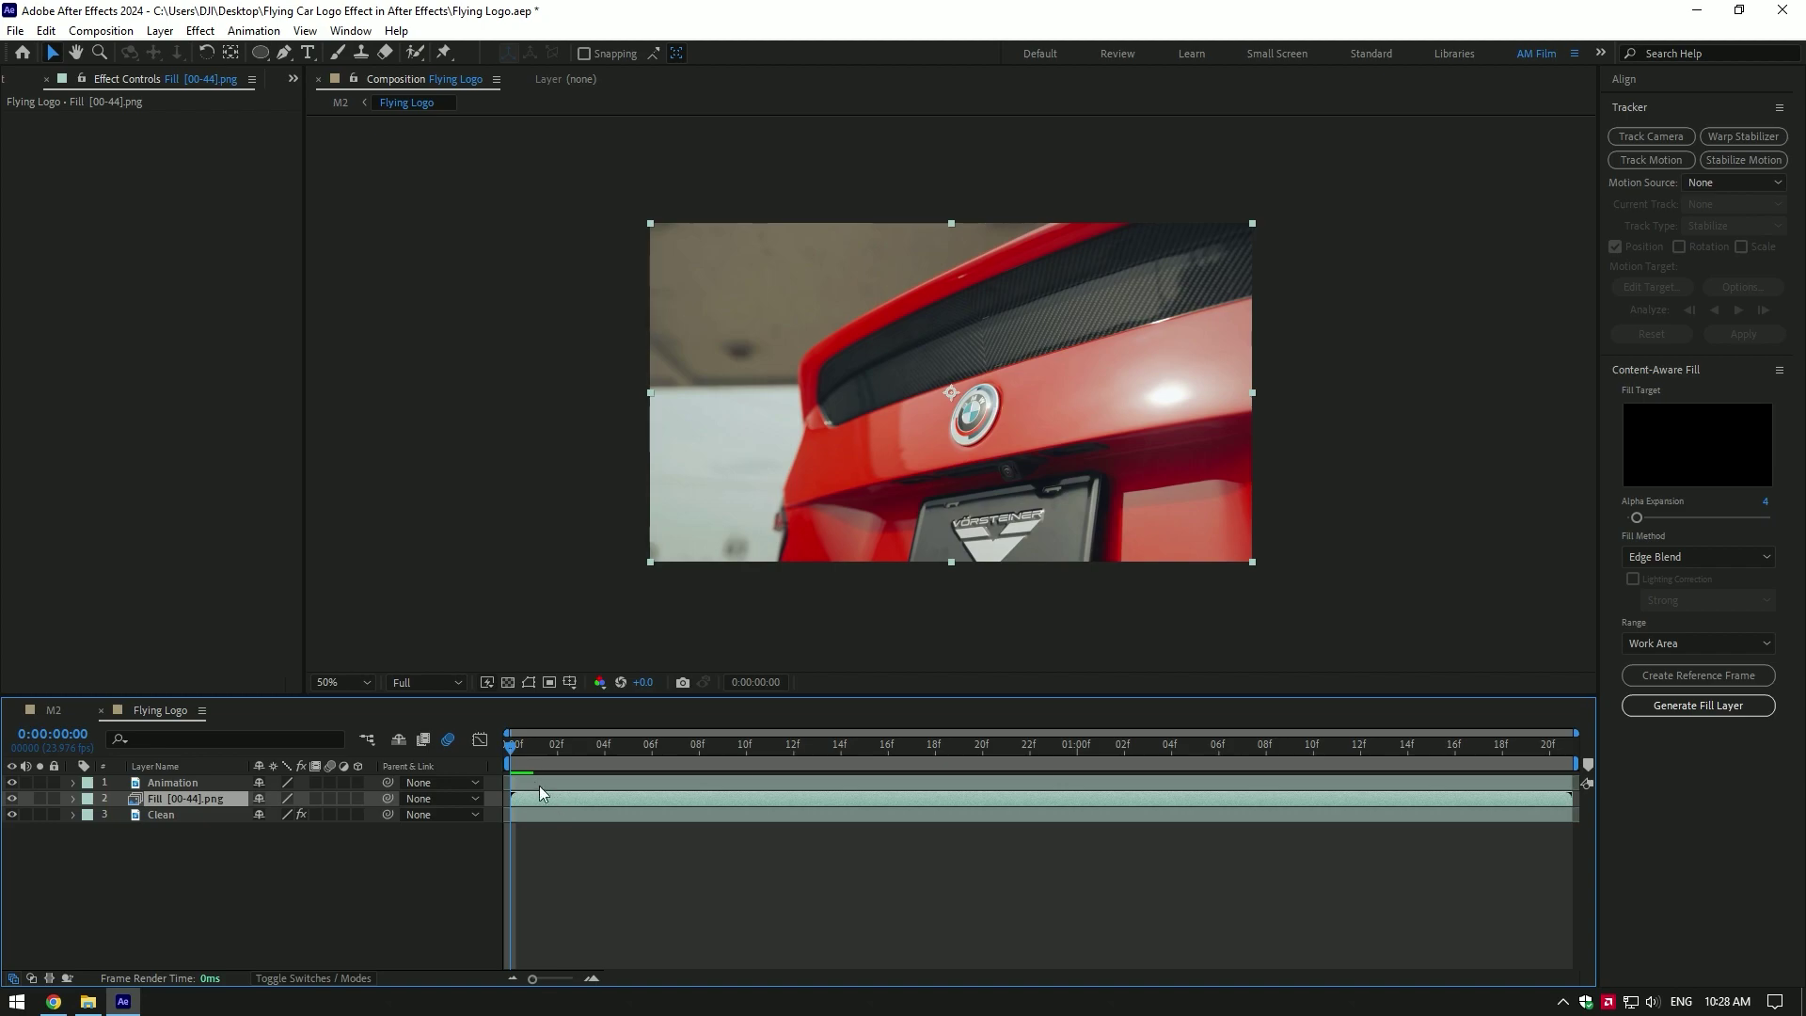
pyautogui.moveTo(575, 745); pyautogui.dragTo(840, 752)
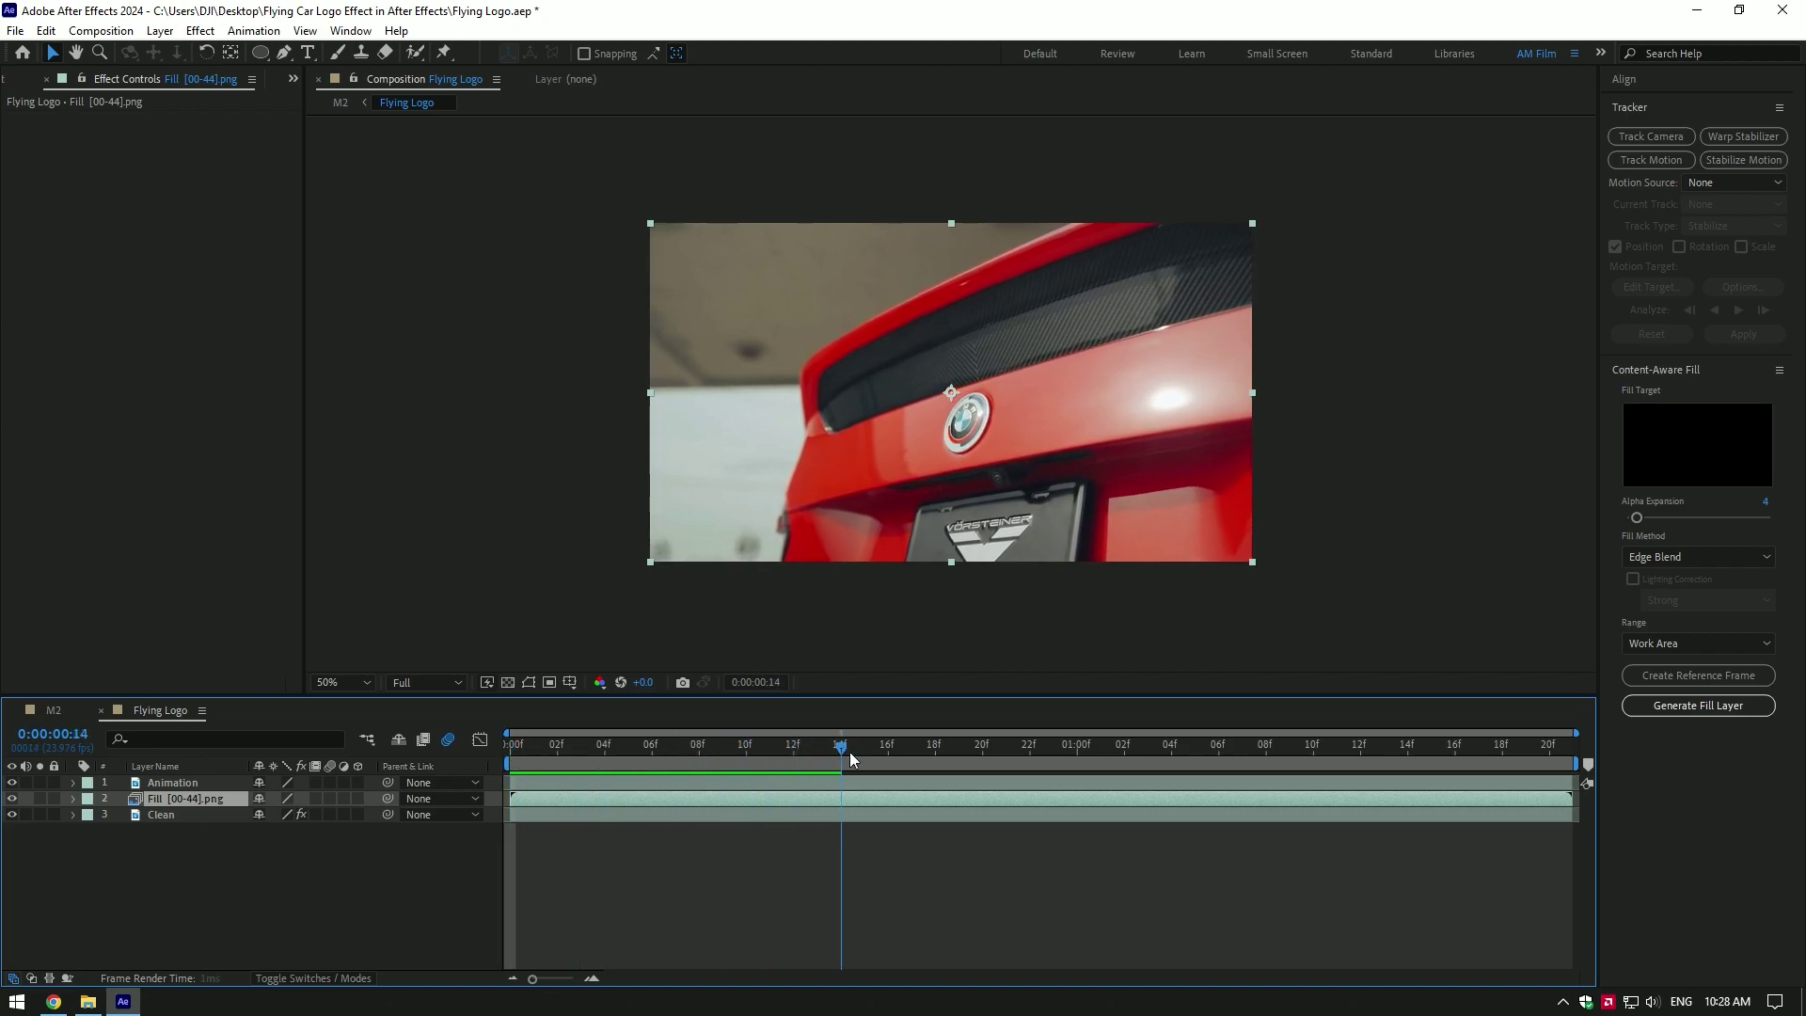
pyautogui.click(873, 783)
pyautogui.hotkey('ctrl', 'shift', 'd')
pyautogui.press('Home')
pyautogui.press('space')
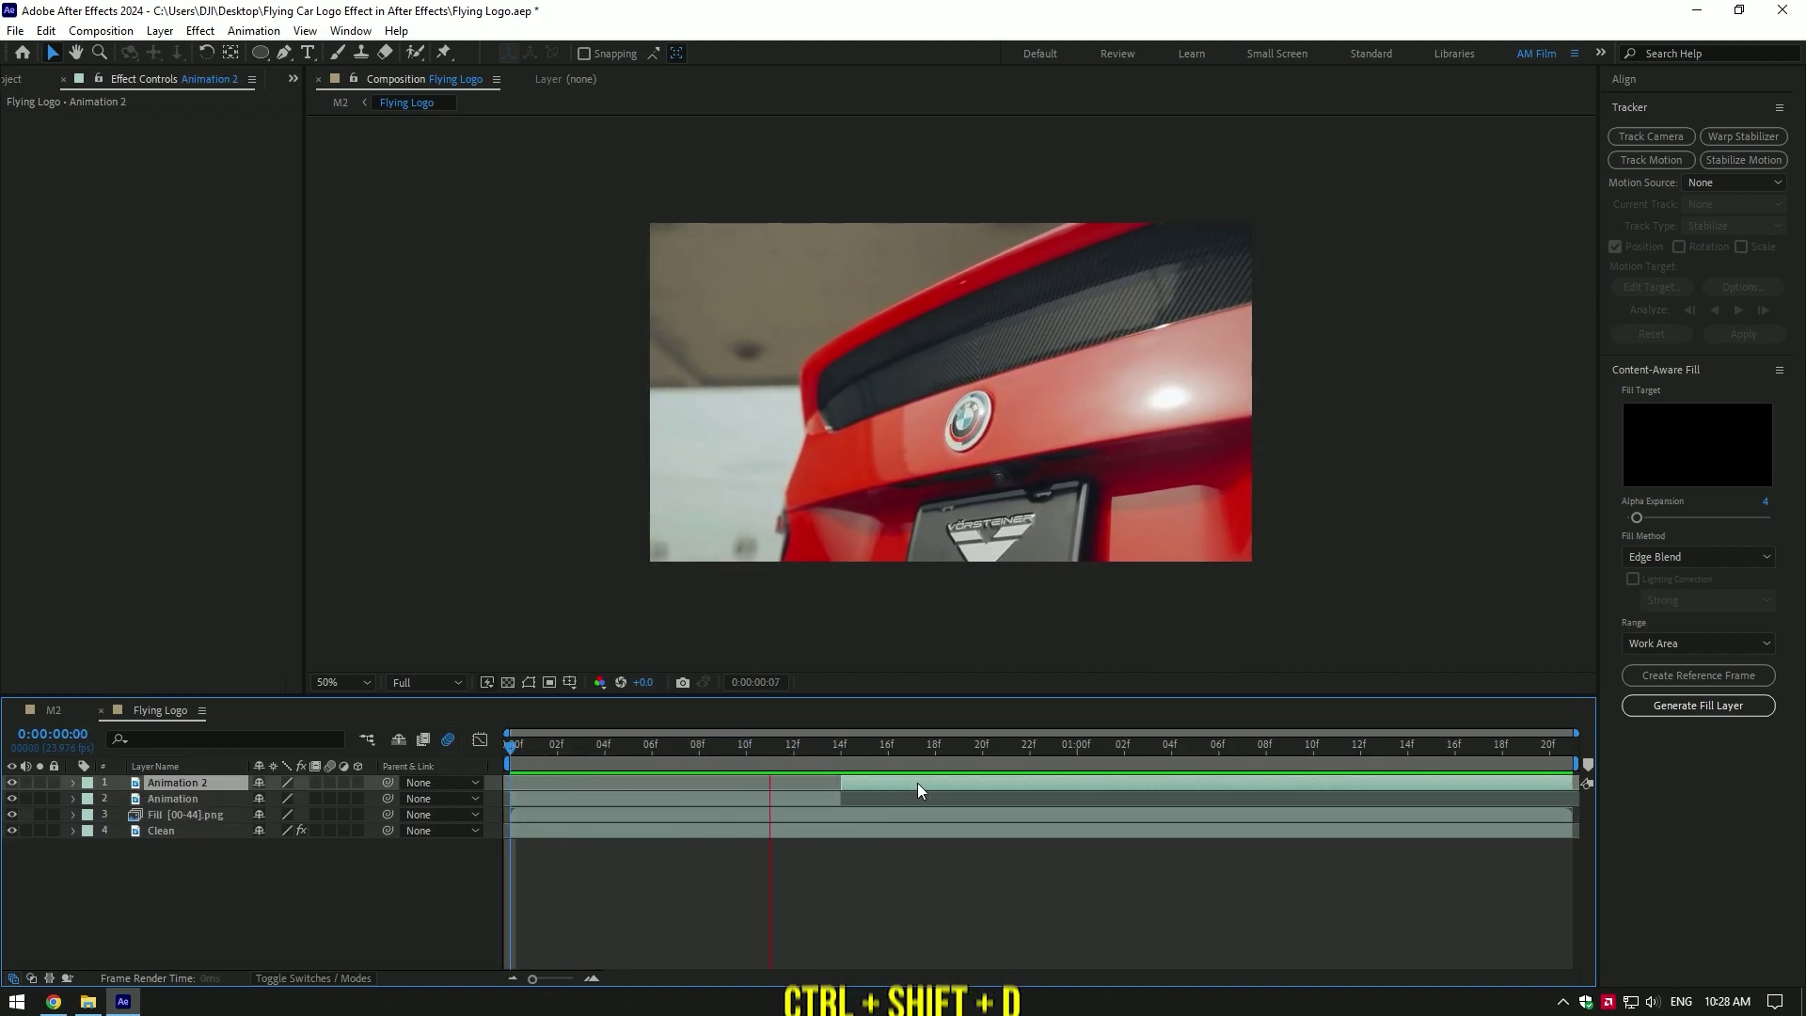
pyautogui.press('space')
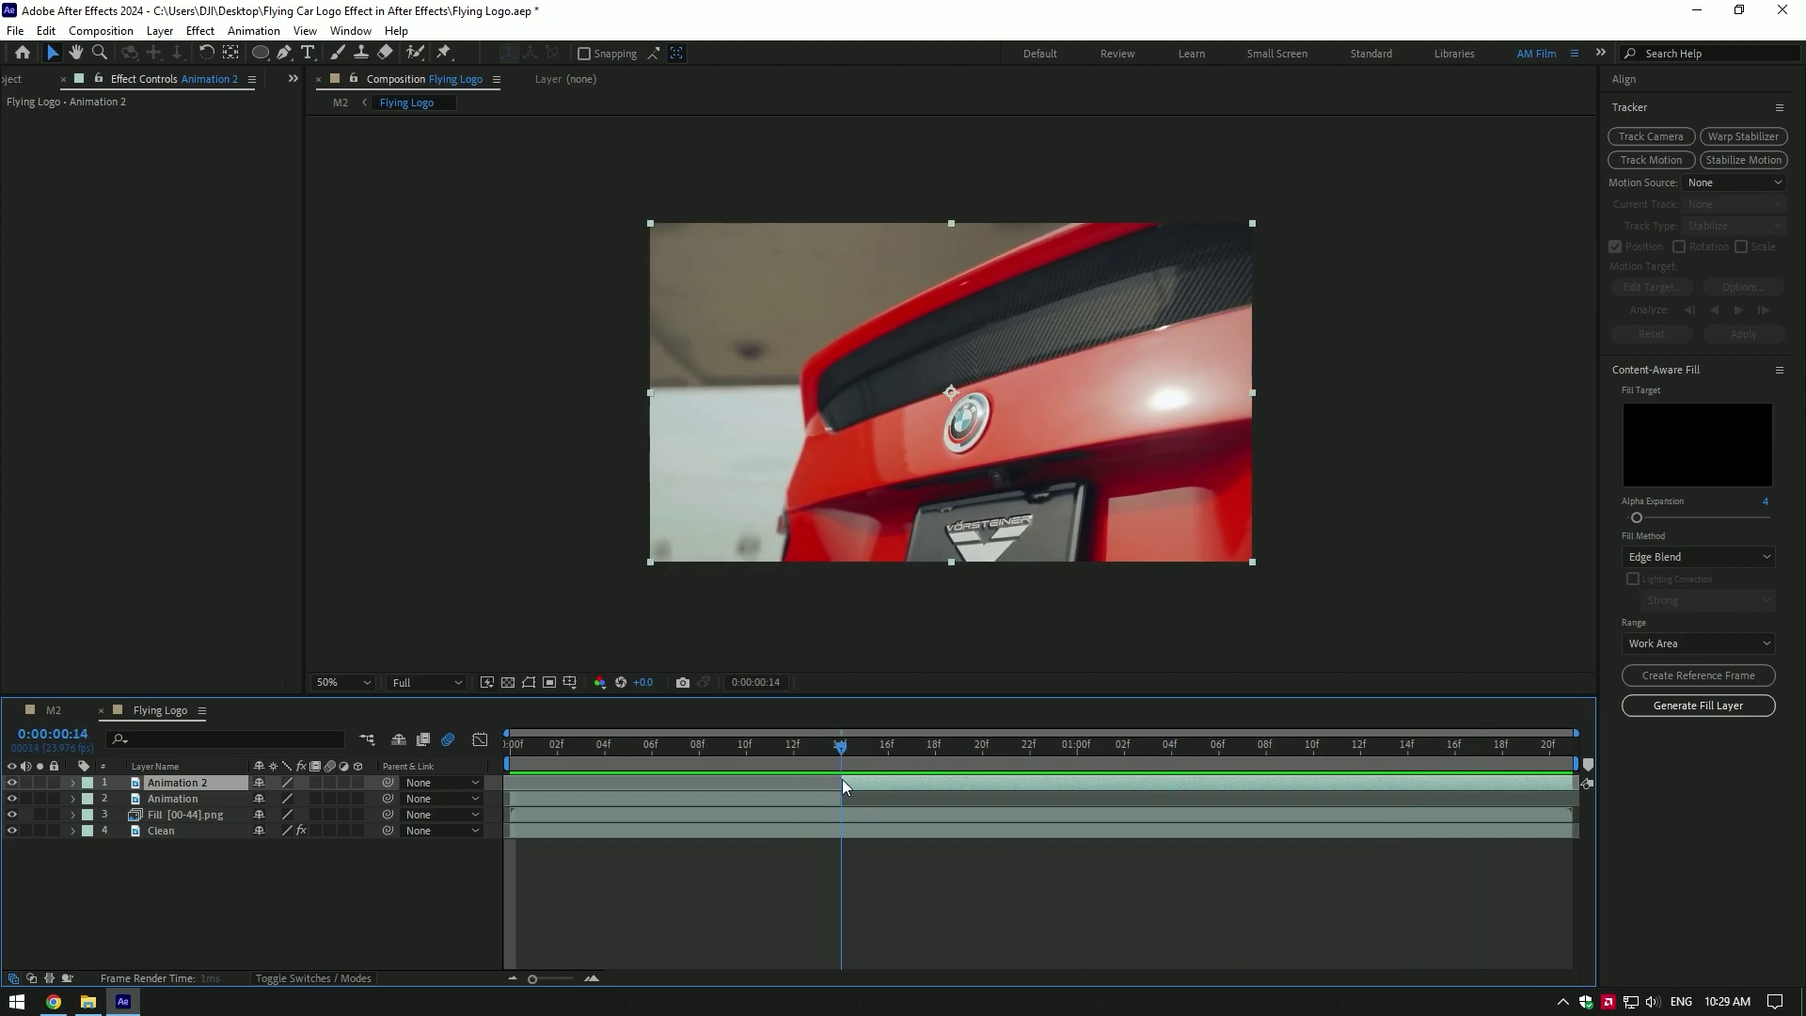
# Rename the Animation 2 layer to Fly
pyautogui.rightClick(193, 786)
pyautogui.click(238, 736)
pyautogui.write('Fl')
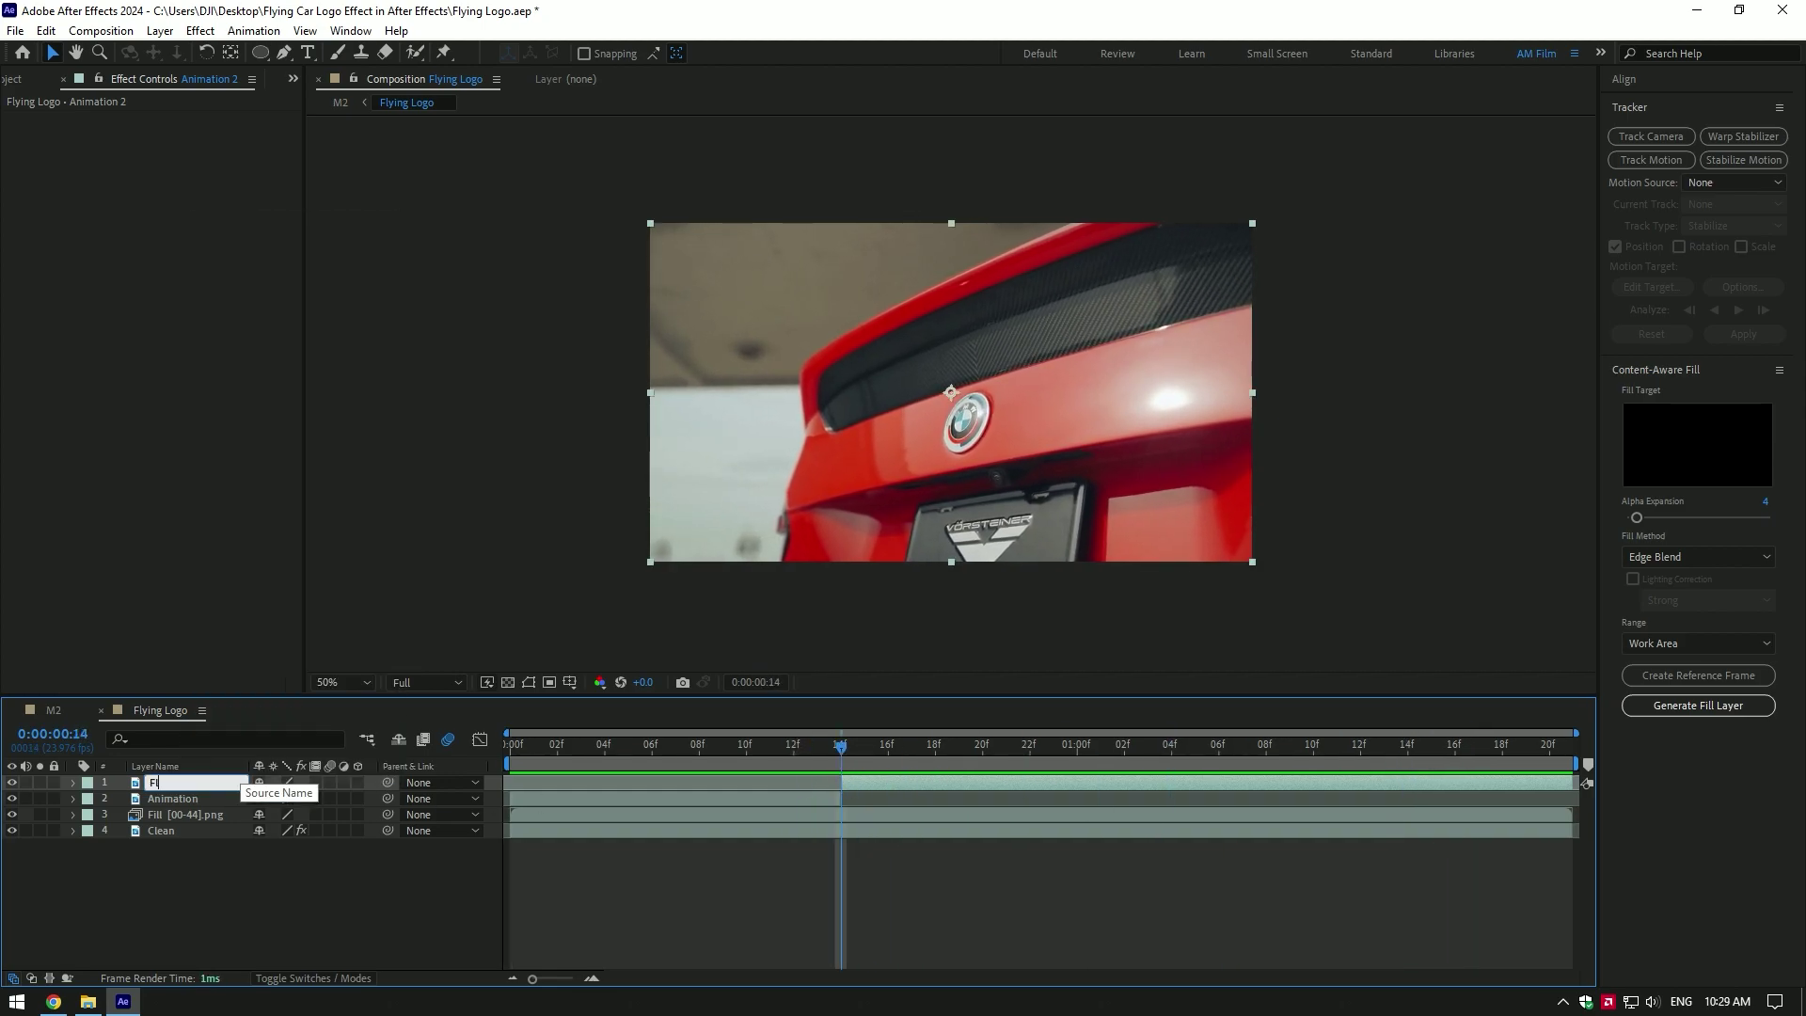
pyautogui.write('y')
pyautogui.press('Return')
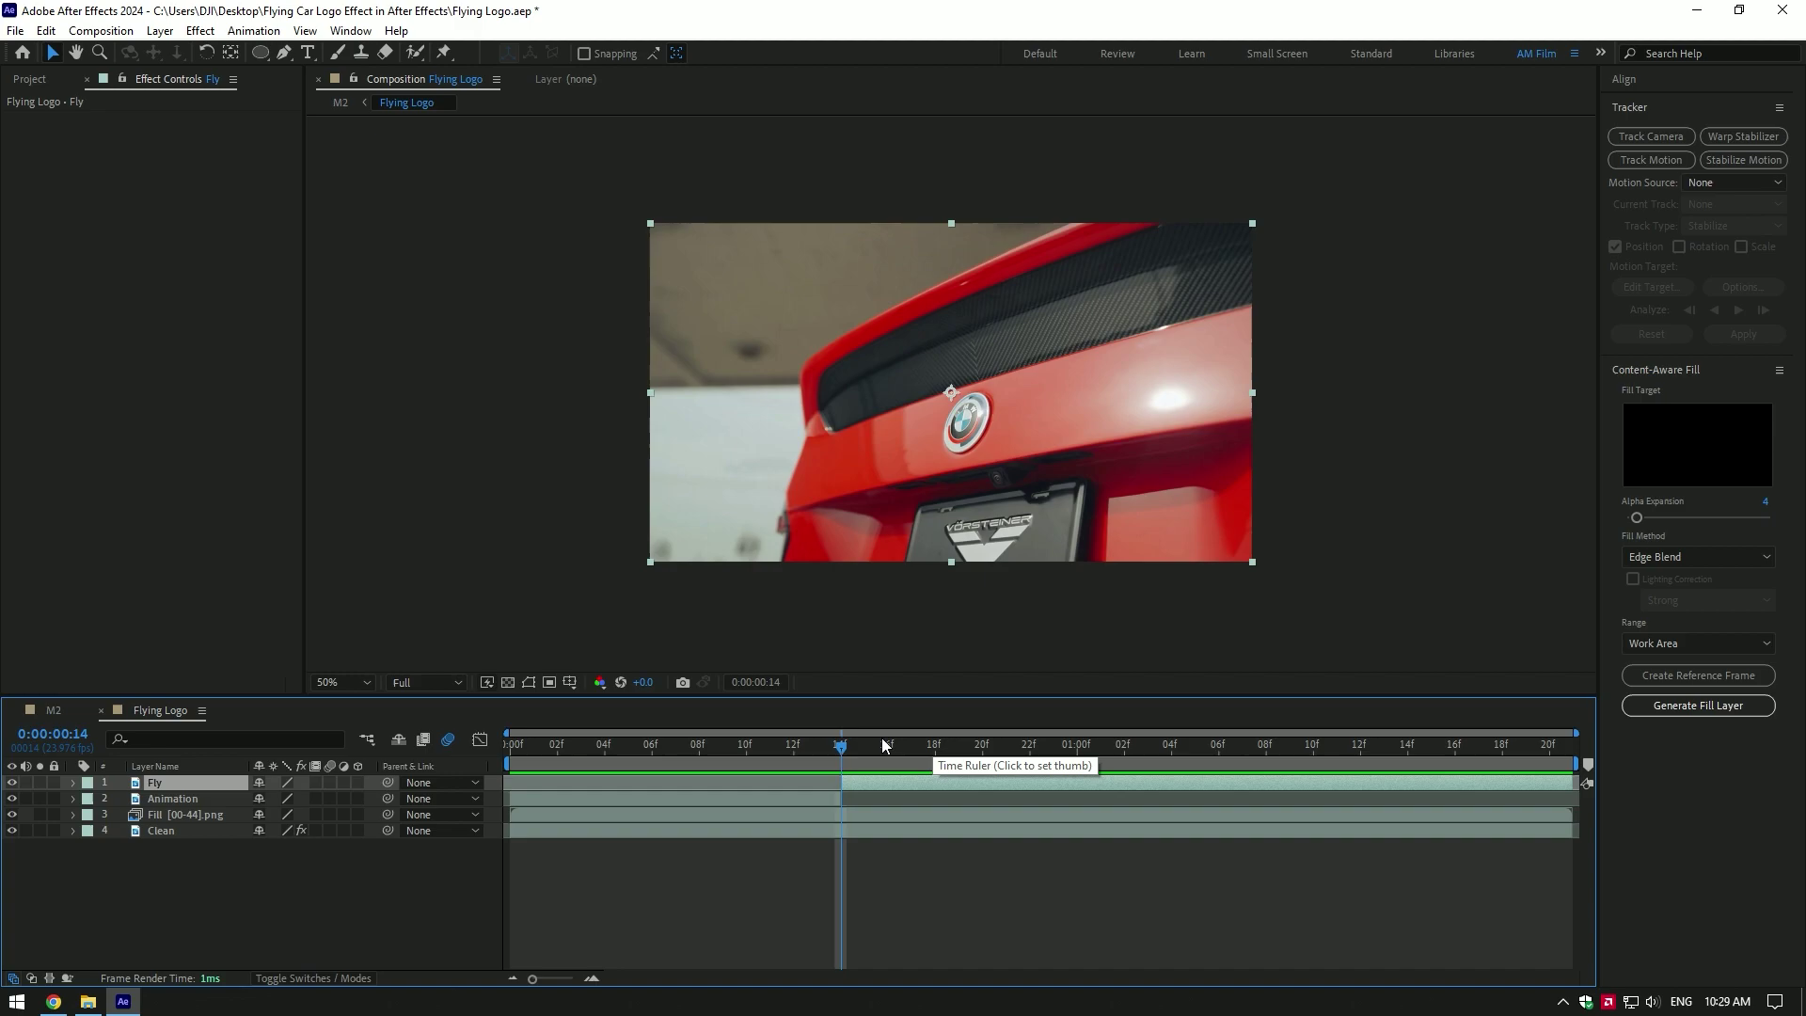
# Apply the Mocha AE effect to Fly and launch Mocha on it
pyautogui.hotkey('ctrl', 'space')
pyautogui.write('mocha')
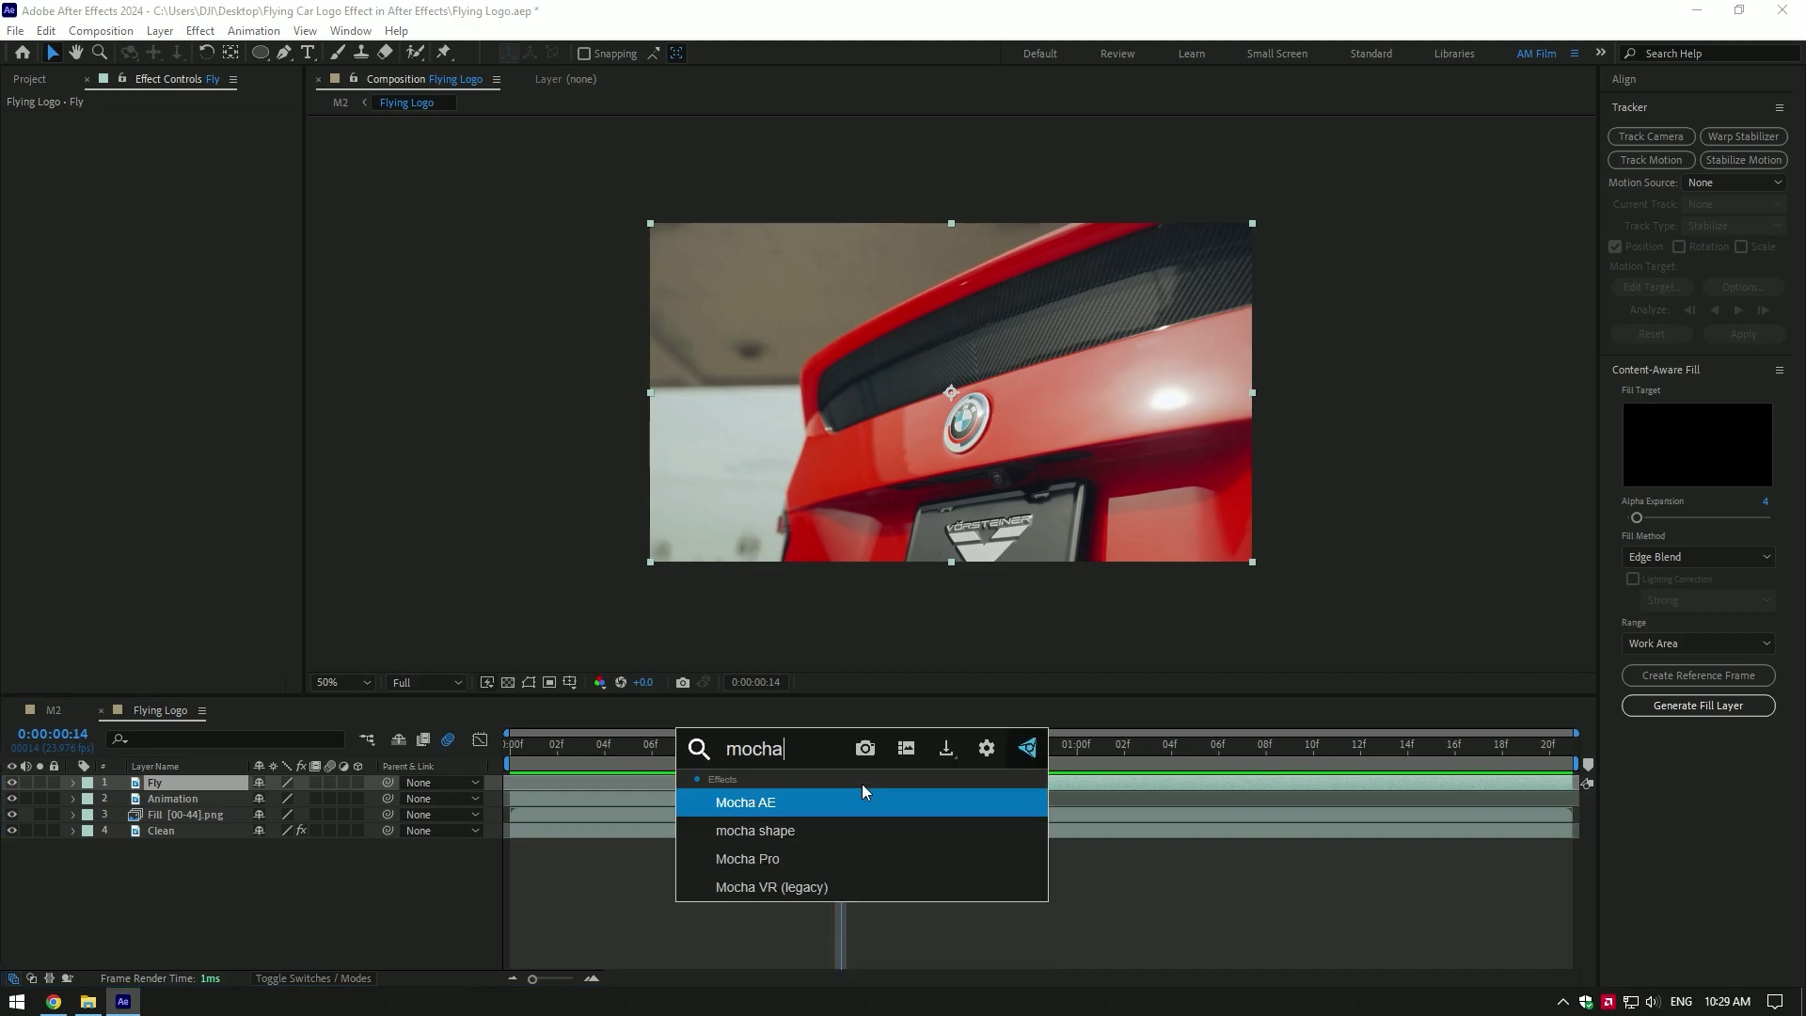
pyautogui.press('Return')
pyautogui.press('/')
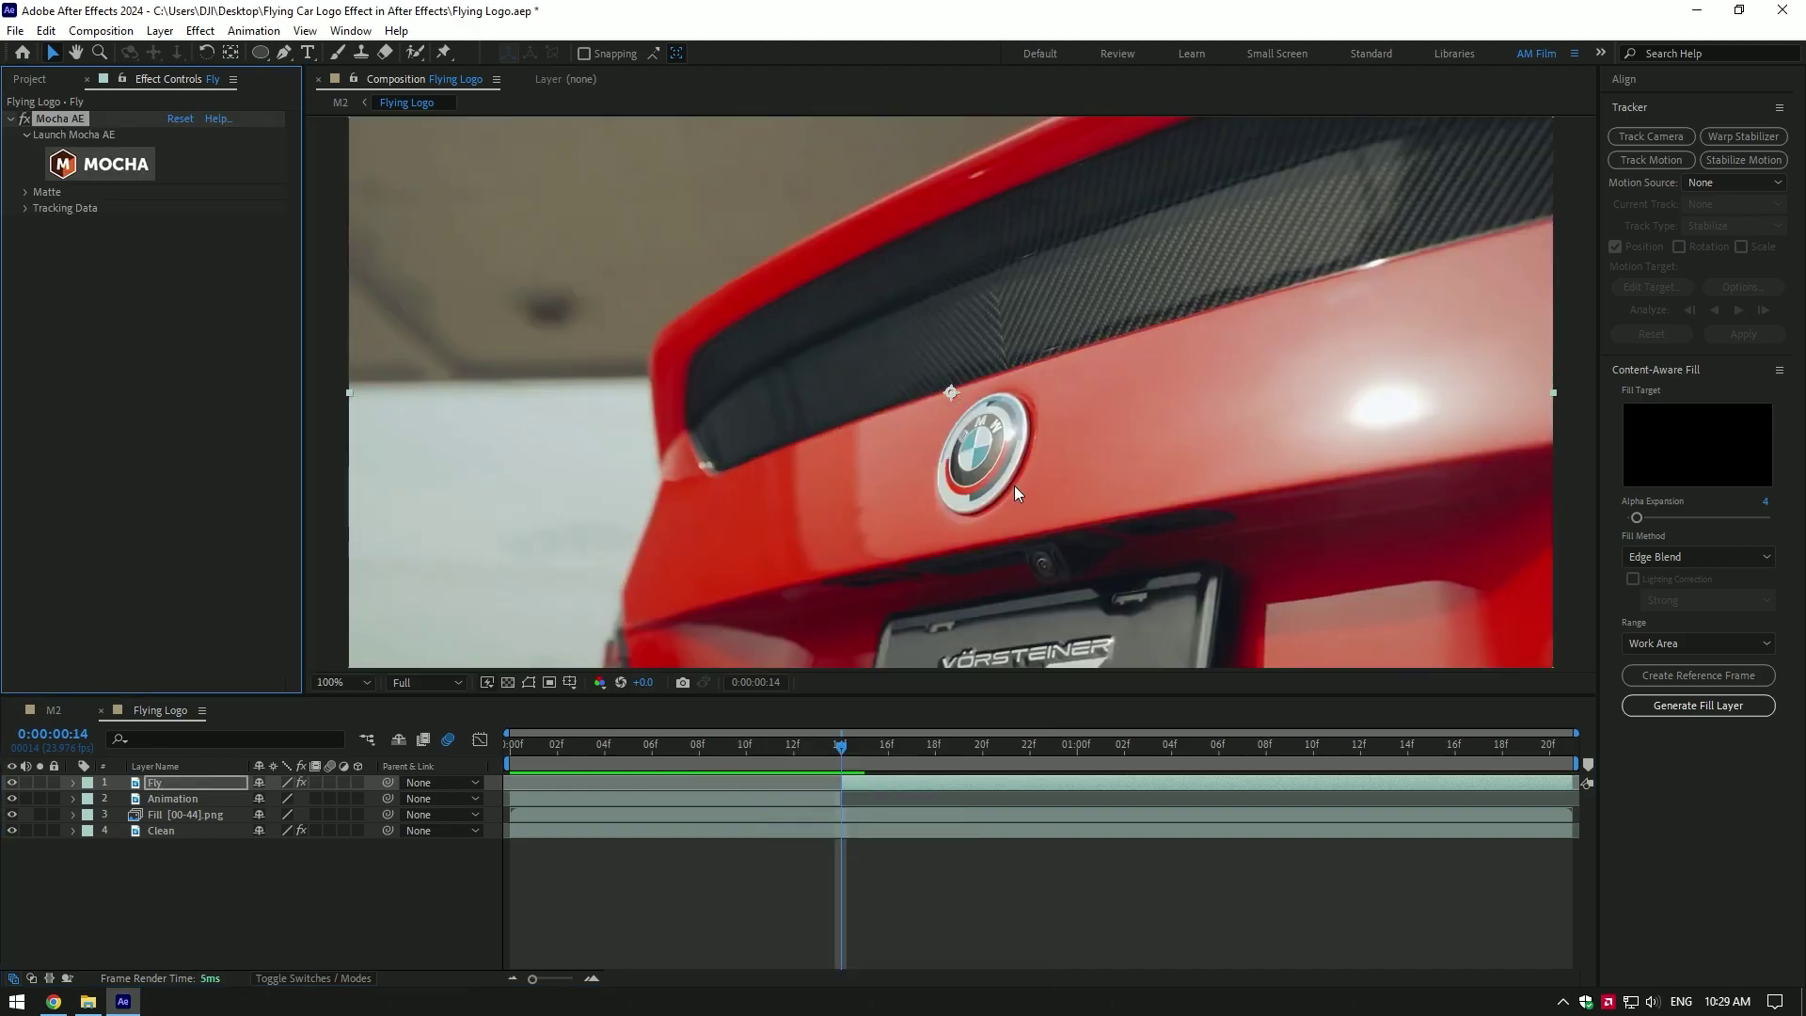
pyautogui.click(261, 57)
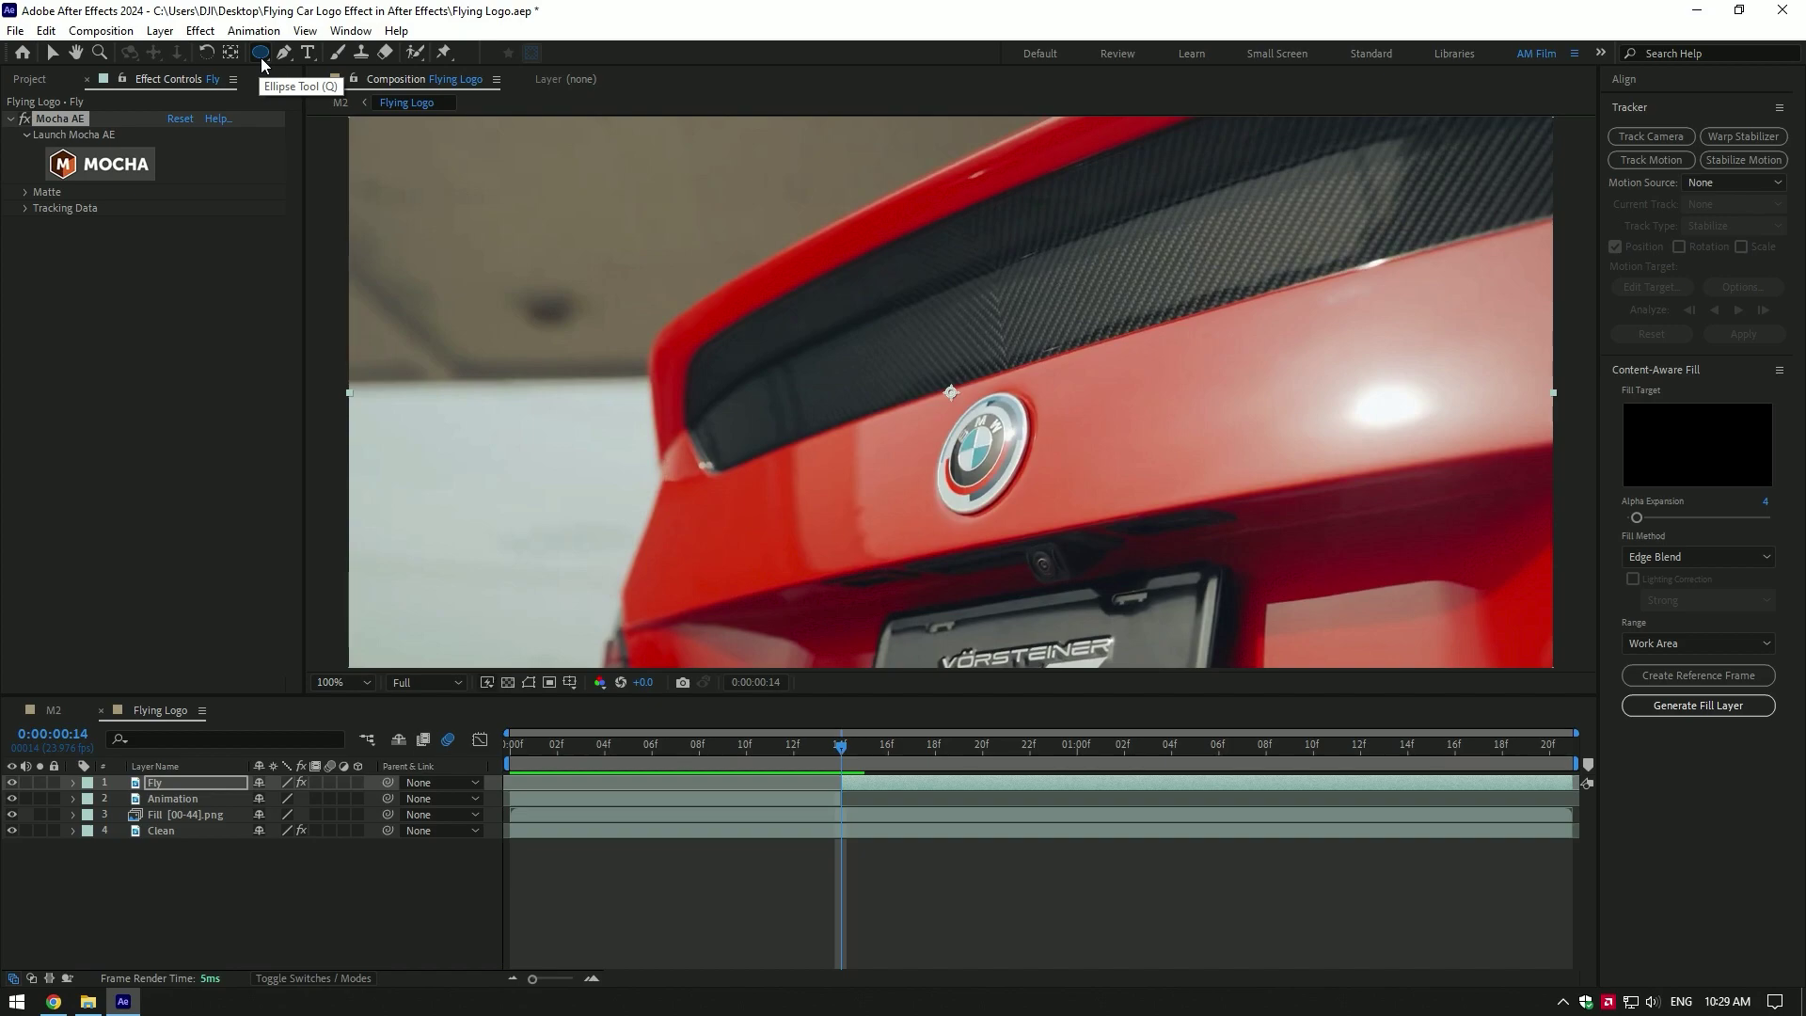
pyautogui.click(120, 167)
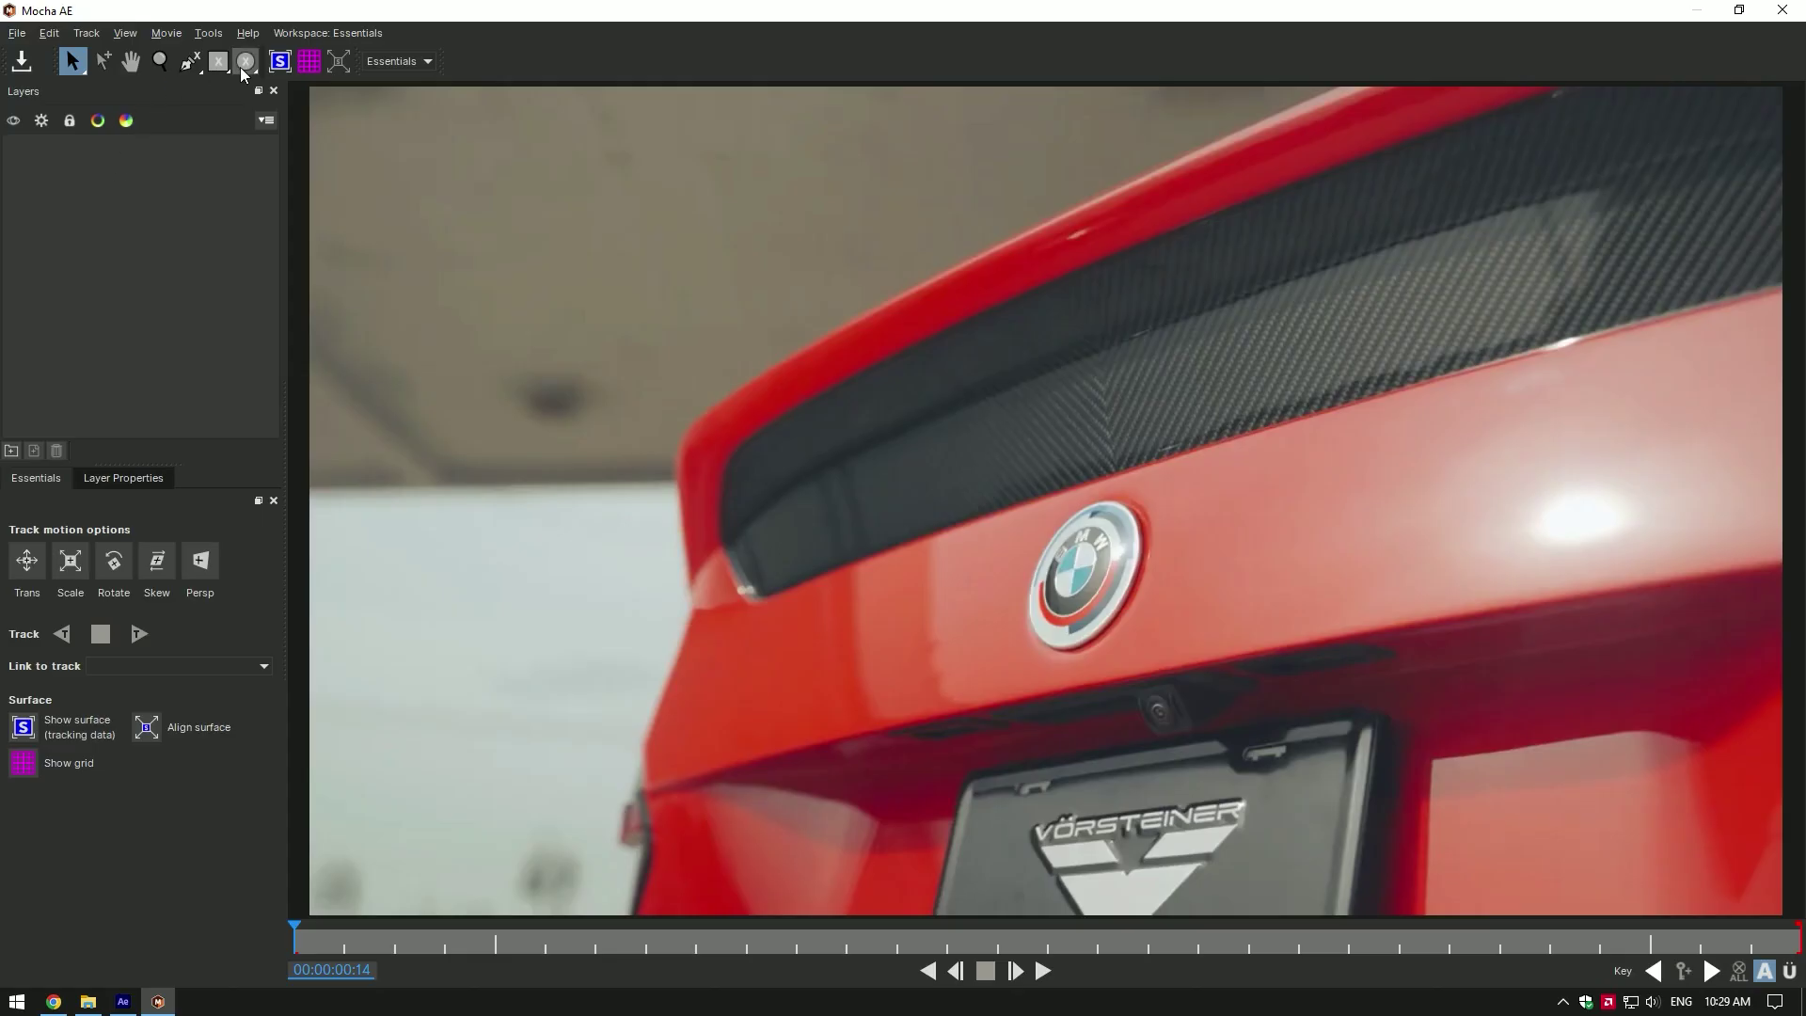
# Draw an X-Spline oval around the BMW badge and reshape it to the tilted badge
pyautogui.click(244, 63)
pyautogui.scroll(3, 1250, 549)
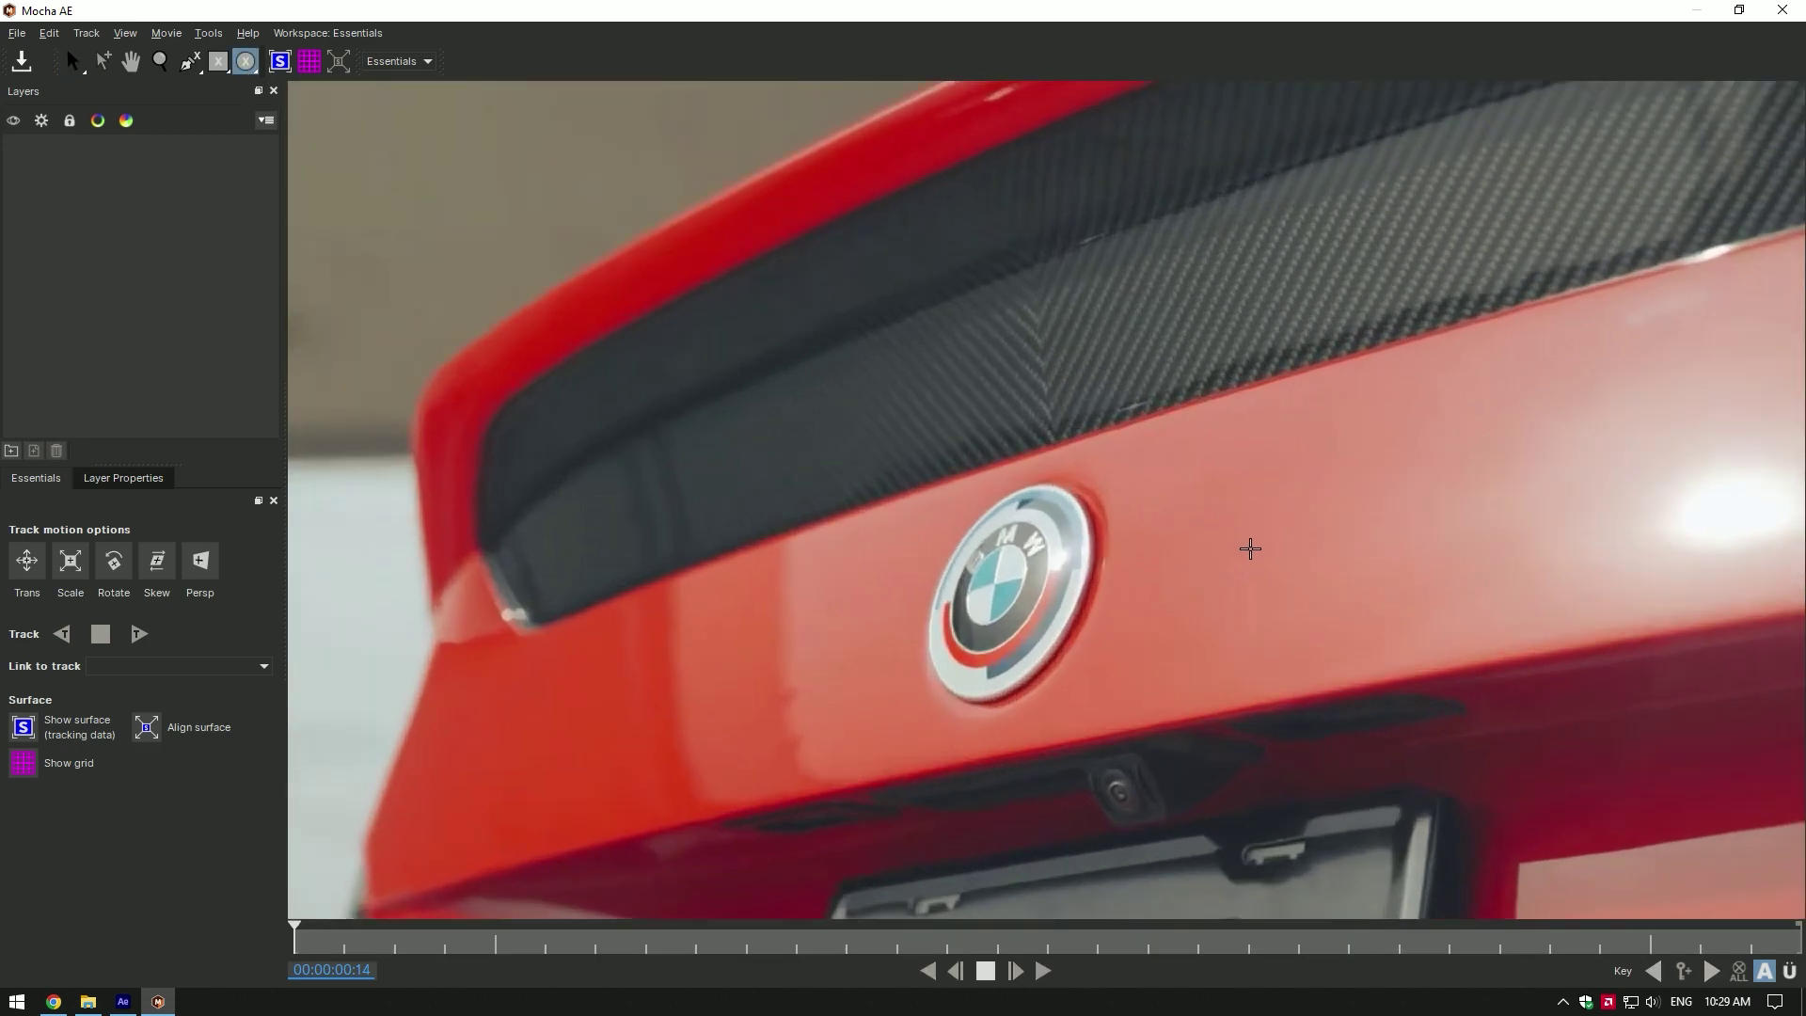
pyautogui.moveTo(1075, 482); pyautogui.dragTo(904, 733)
pyautogui.moveTo(841, 600); pyautogui.dragTo(841, 648)
pyautogui.moveTo(1101, 600); pyautogui.dragTo(1097, 543)
pyautogui.moveTo(971, 451); pyautogui.dragTo(1054, 447)
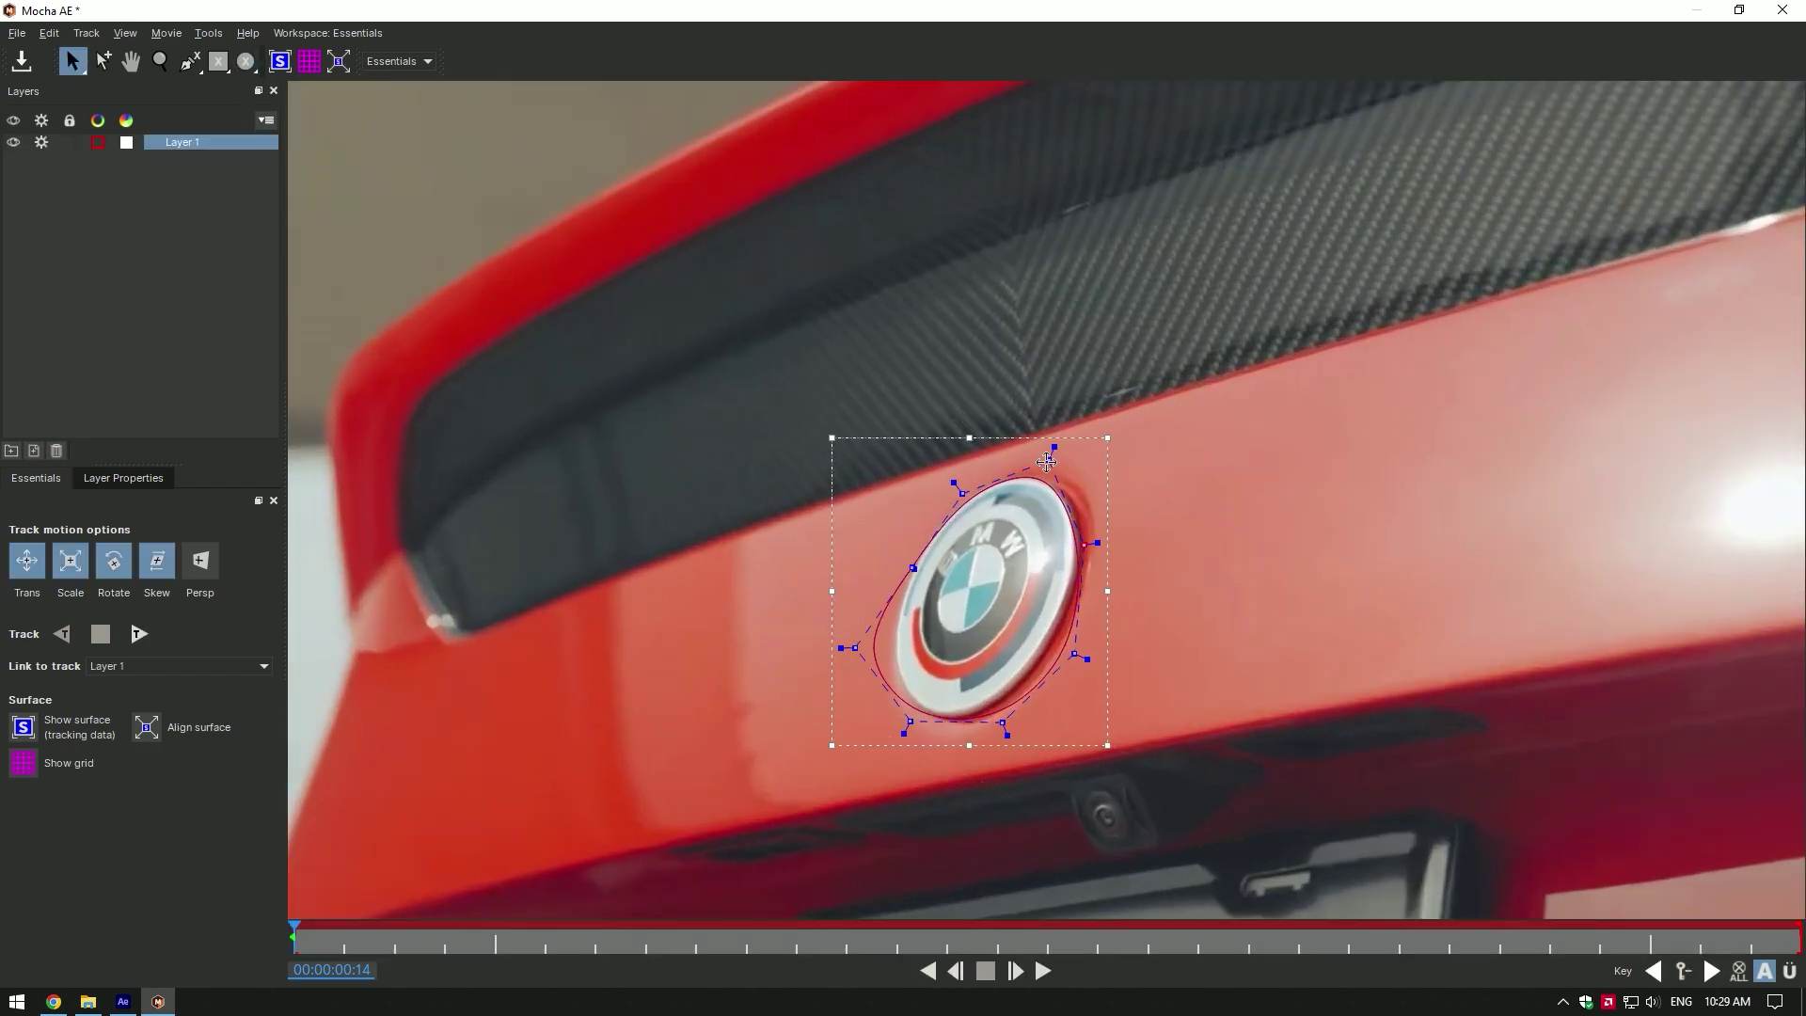
# Fit the oval's points to the badge rim, track it forward, and close Mocha
pyautogui.moveTo(1087, 658); pyautogui.dragTo(1063, 651)
pyautogui.moveTo(1008, 735); pyautogui.dragTo(998, 723)
pyautogui.moveTo(840, 648); pyautogui.dragTo(872, 641)
pyautogui.moveTo(913, 568); pyautogui.dragTo(900, 559)
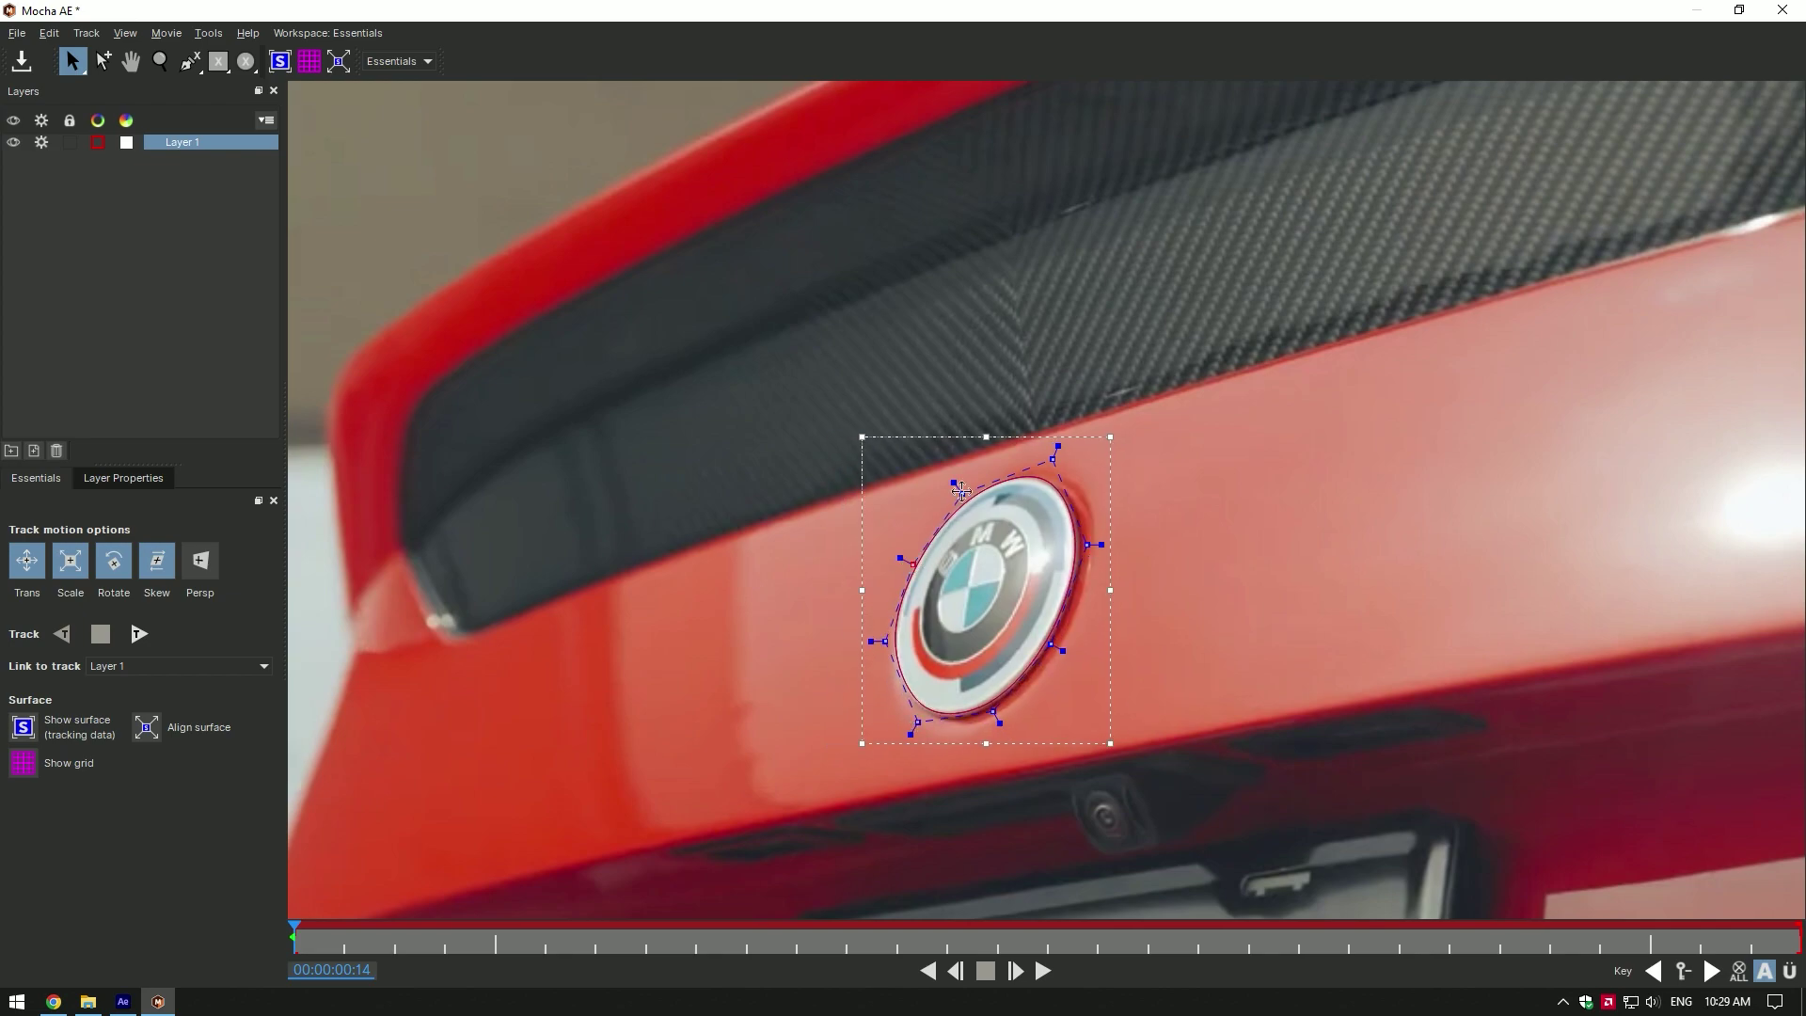
pyautogui.moveTo(1057, 446); pyautogui.dragTo(1057, 449)
pyautogui.moveTo(1062, 649); pyautogui.dragTo(1058, 651)
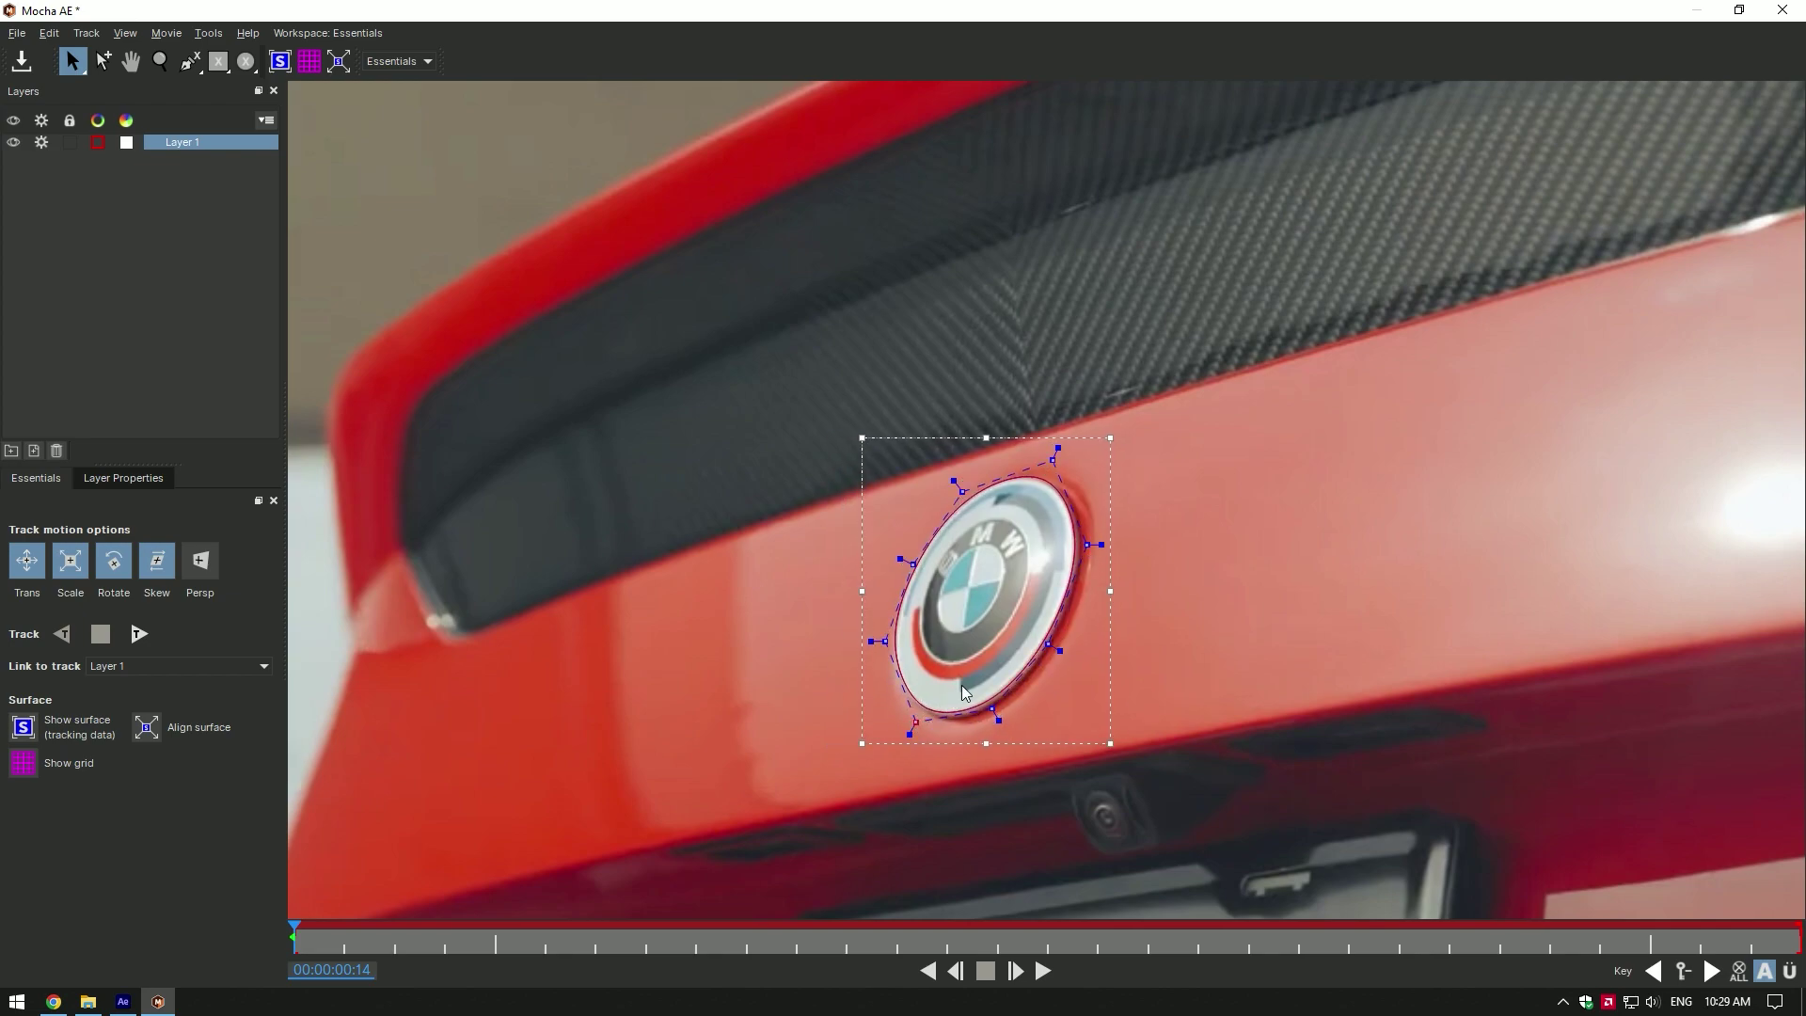
pyautogui.click(134, 636)
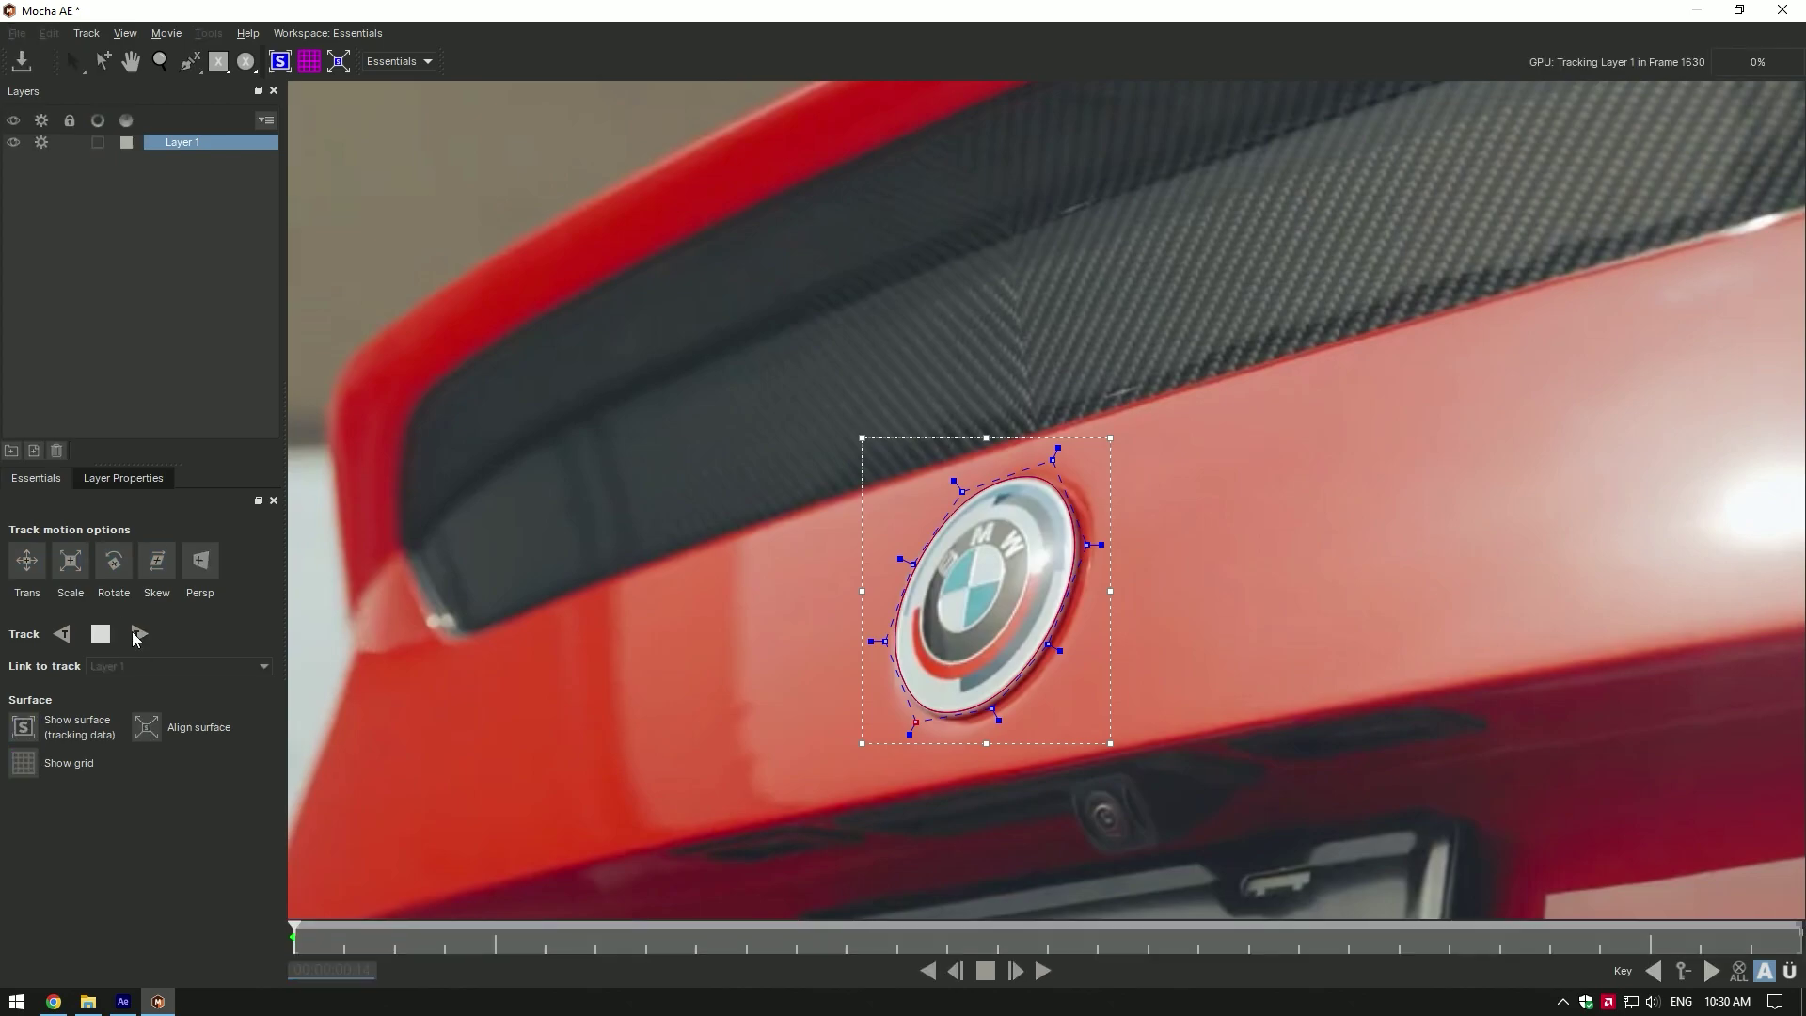
pyautogui.click(20, 62)
# Create AE masks from the track, then pre-compose Fly as 'Fly' moving all attributes
pyautogui.click(1782, 10)
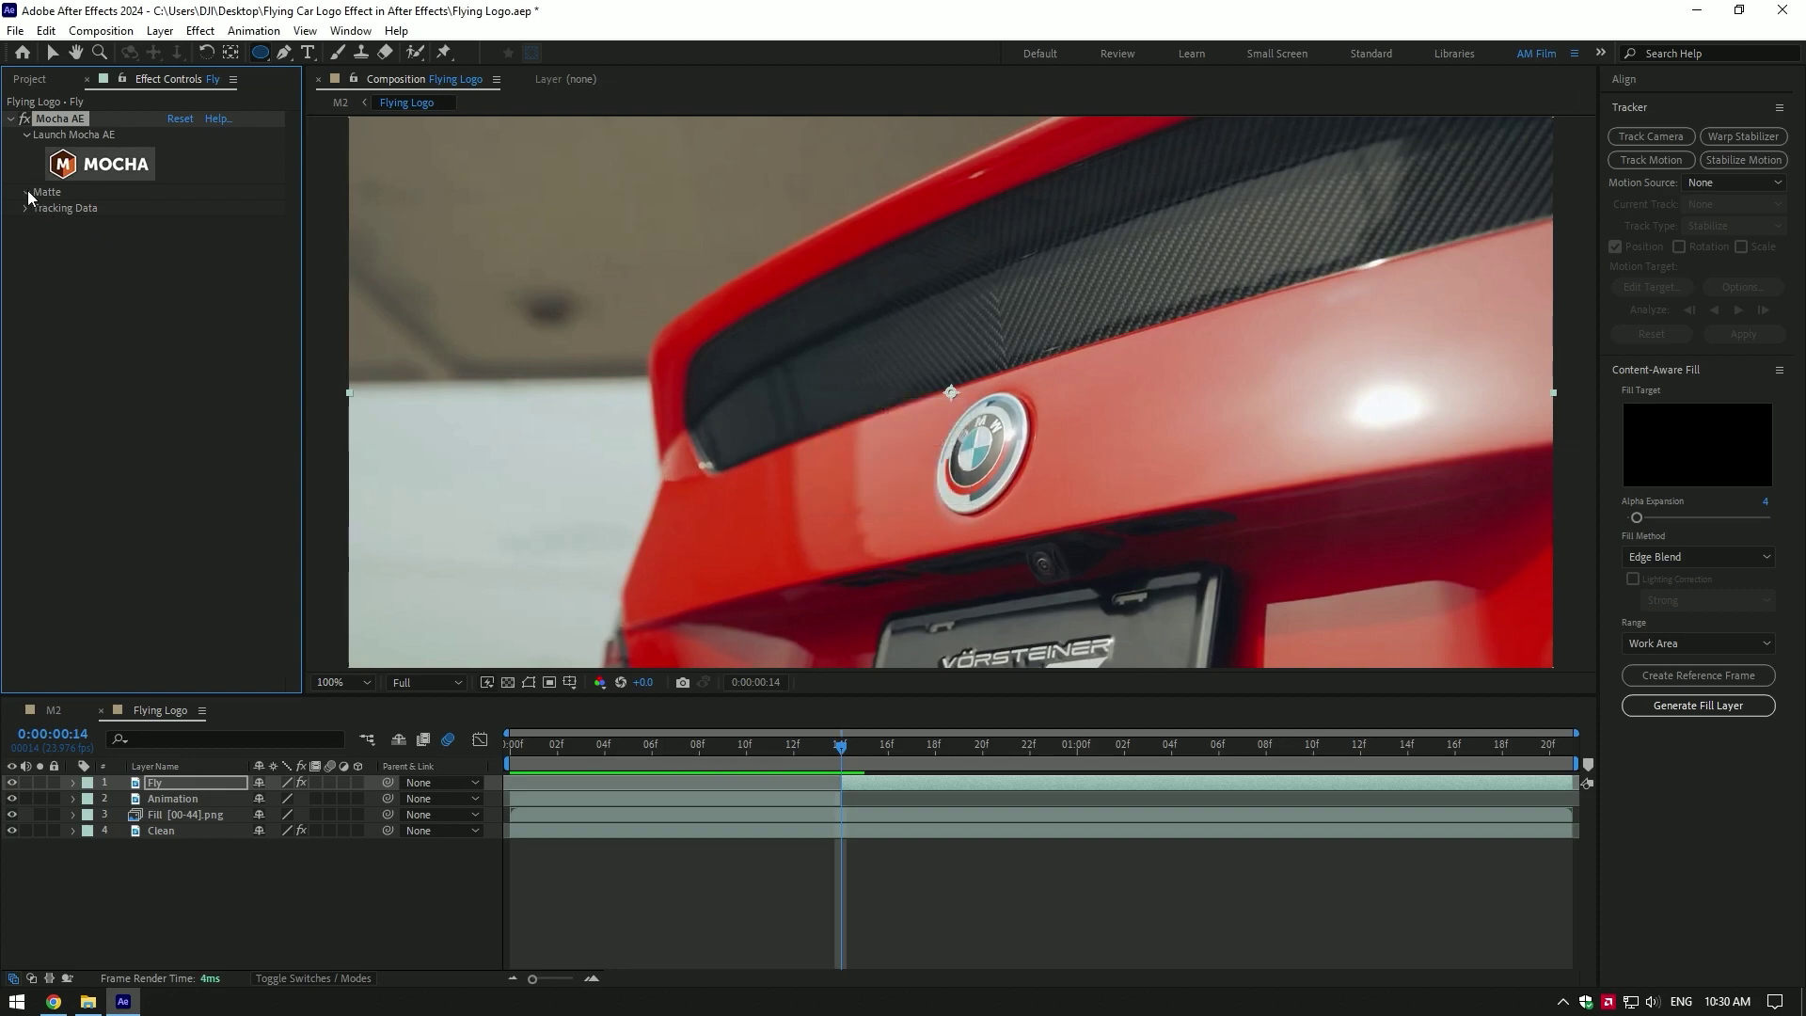
pyautogui.click(230, 304)
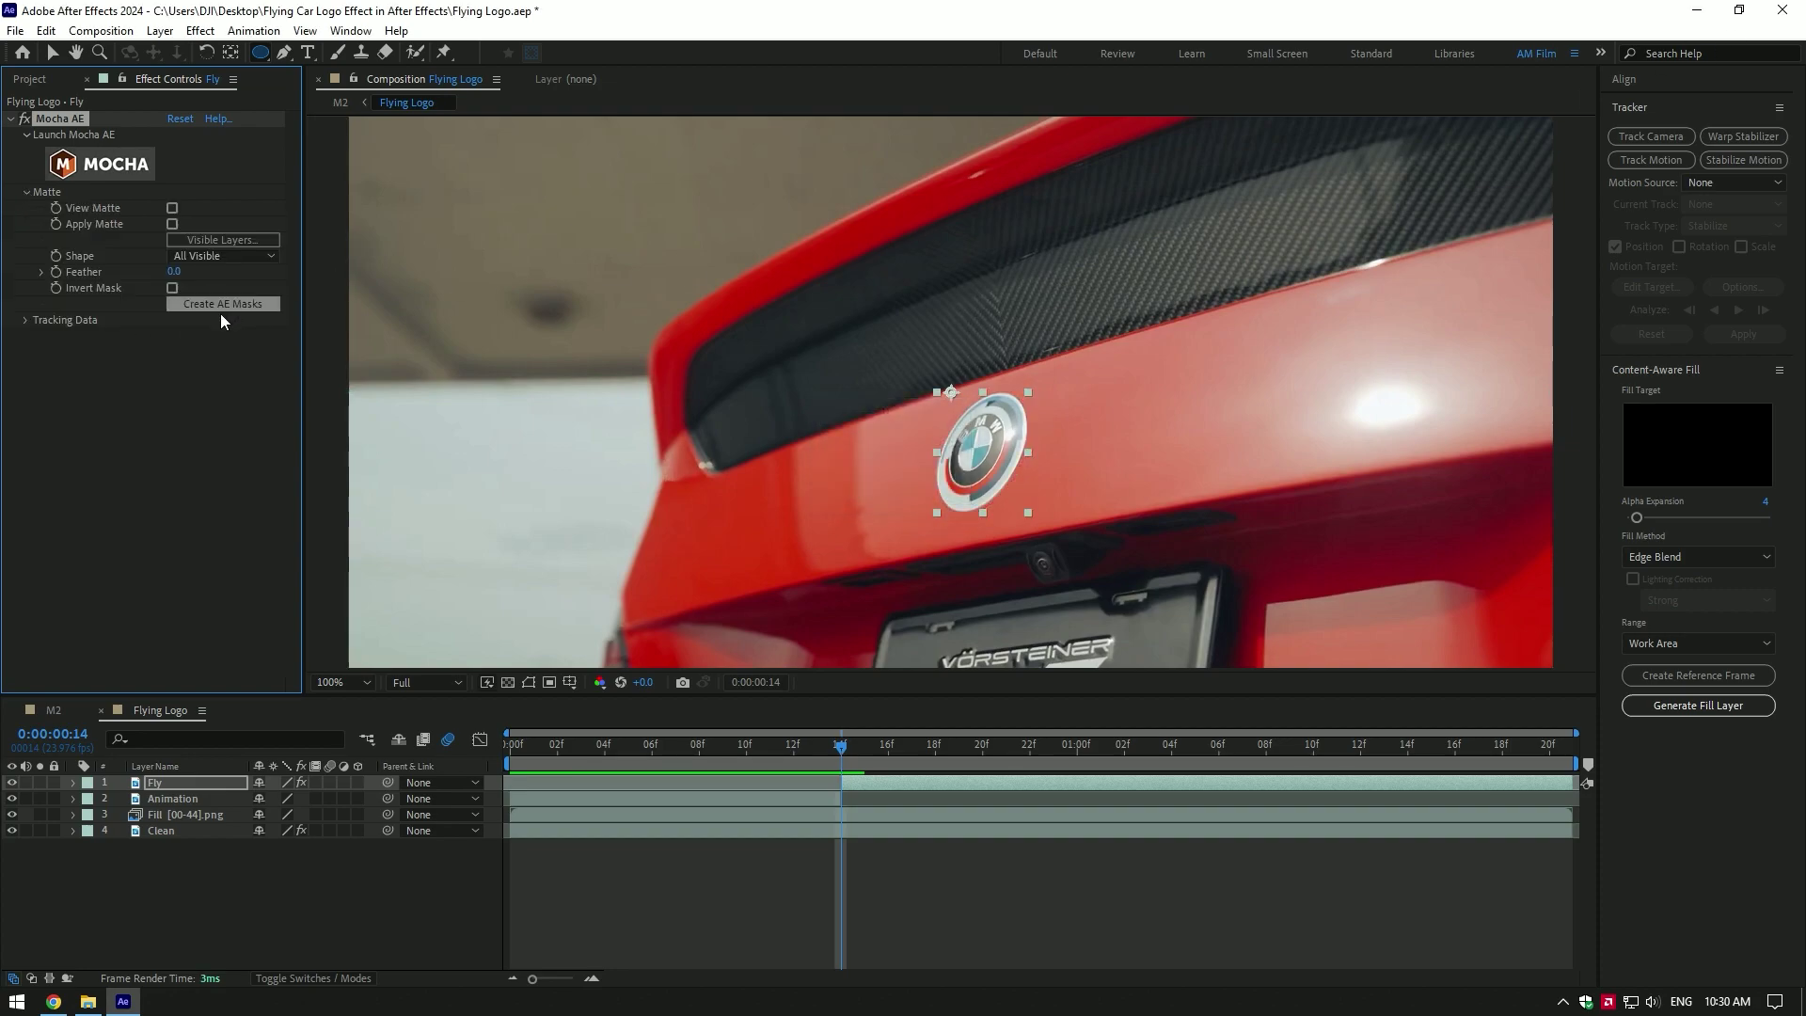
pyautogui.rightClick(867, 783)
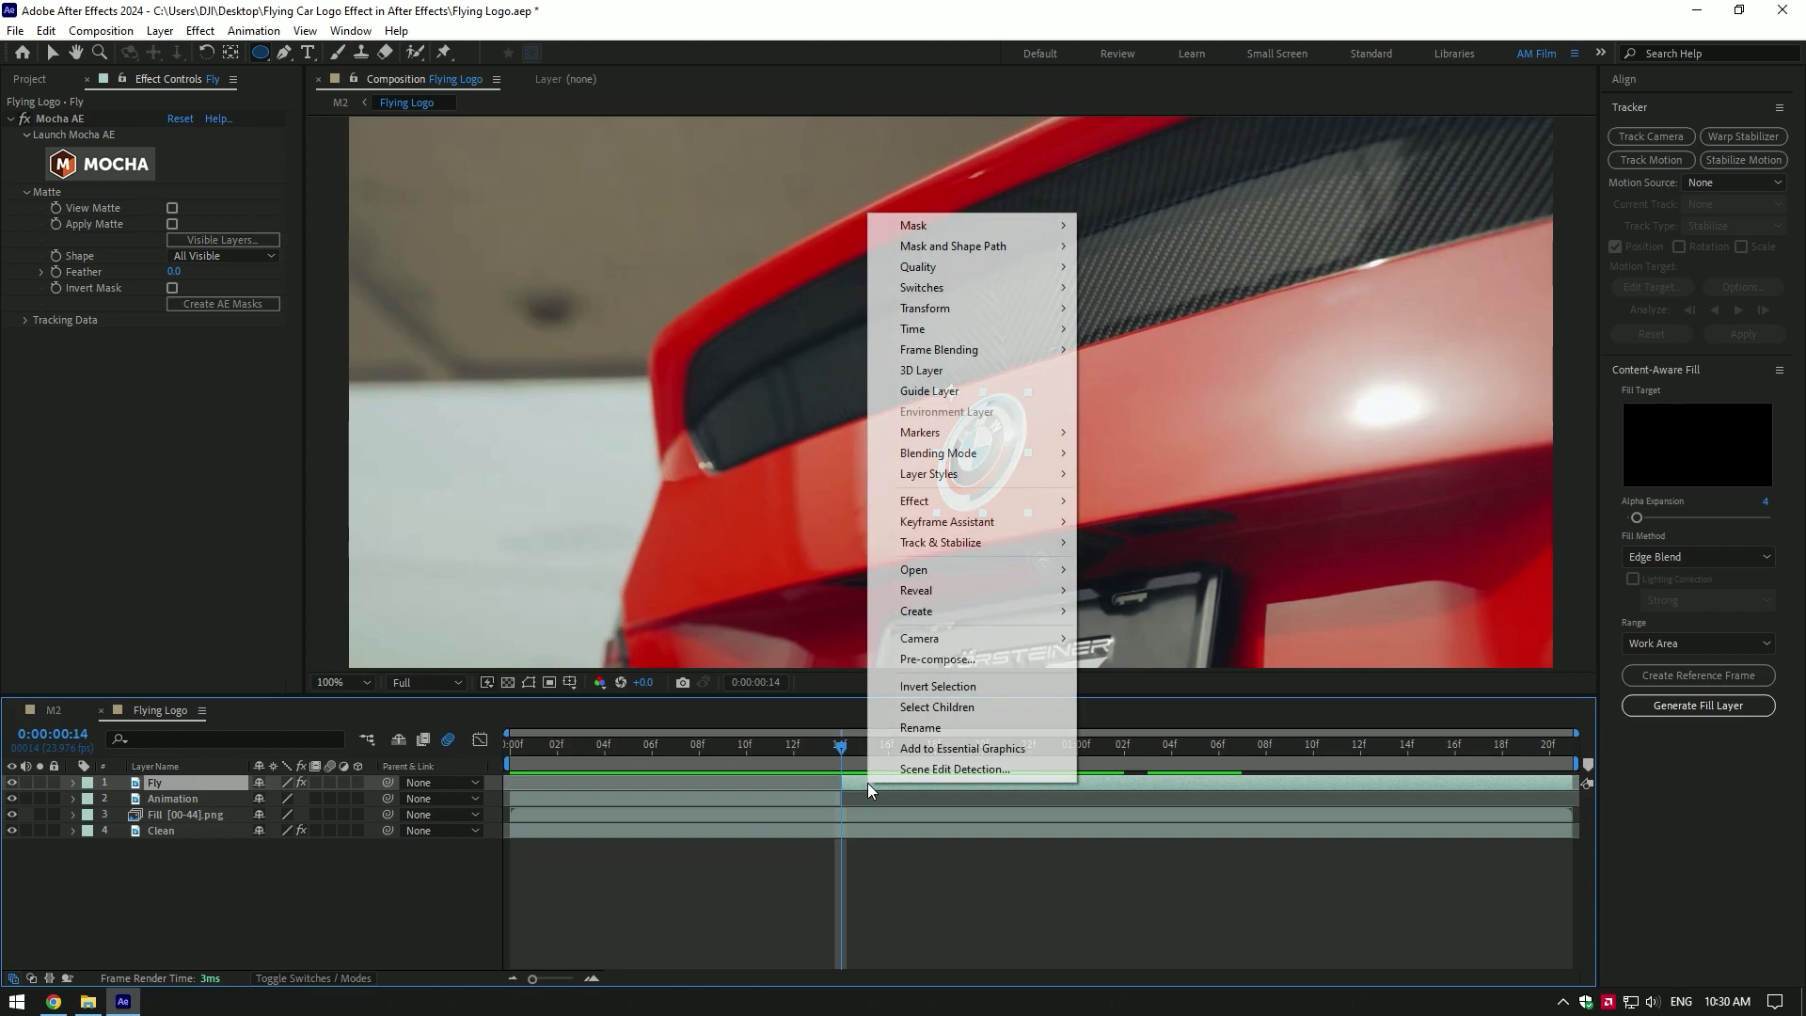
pyautogui.click(944, 669)
pyautogui.moveTo(896, 384); pyautogui.dragTo(860, 389)
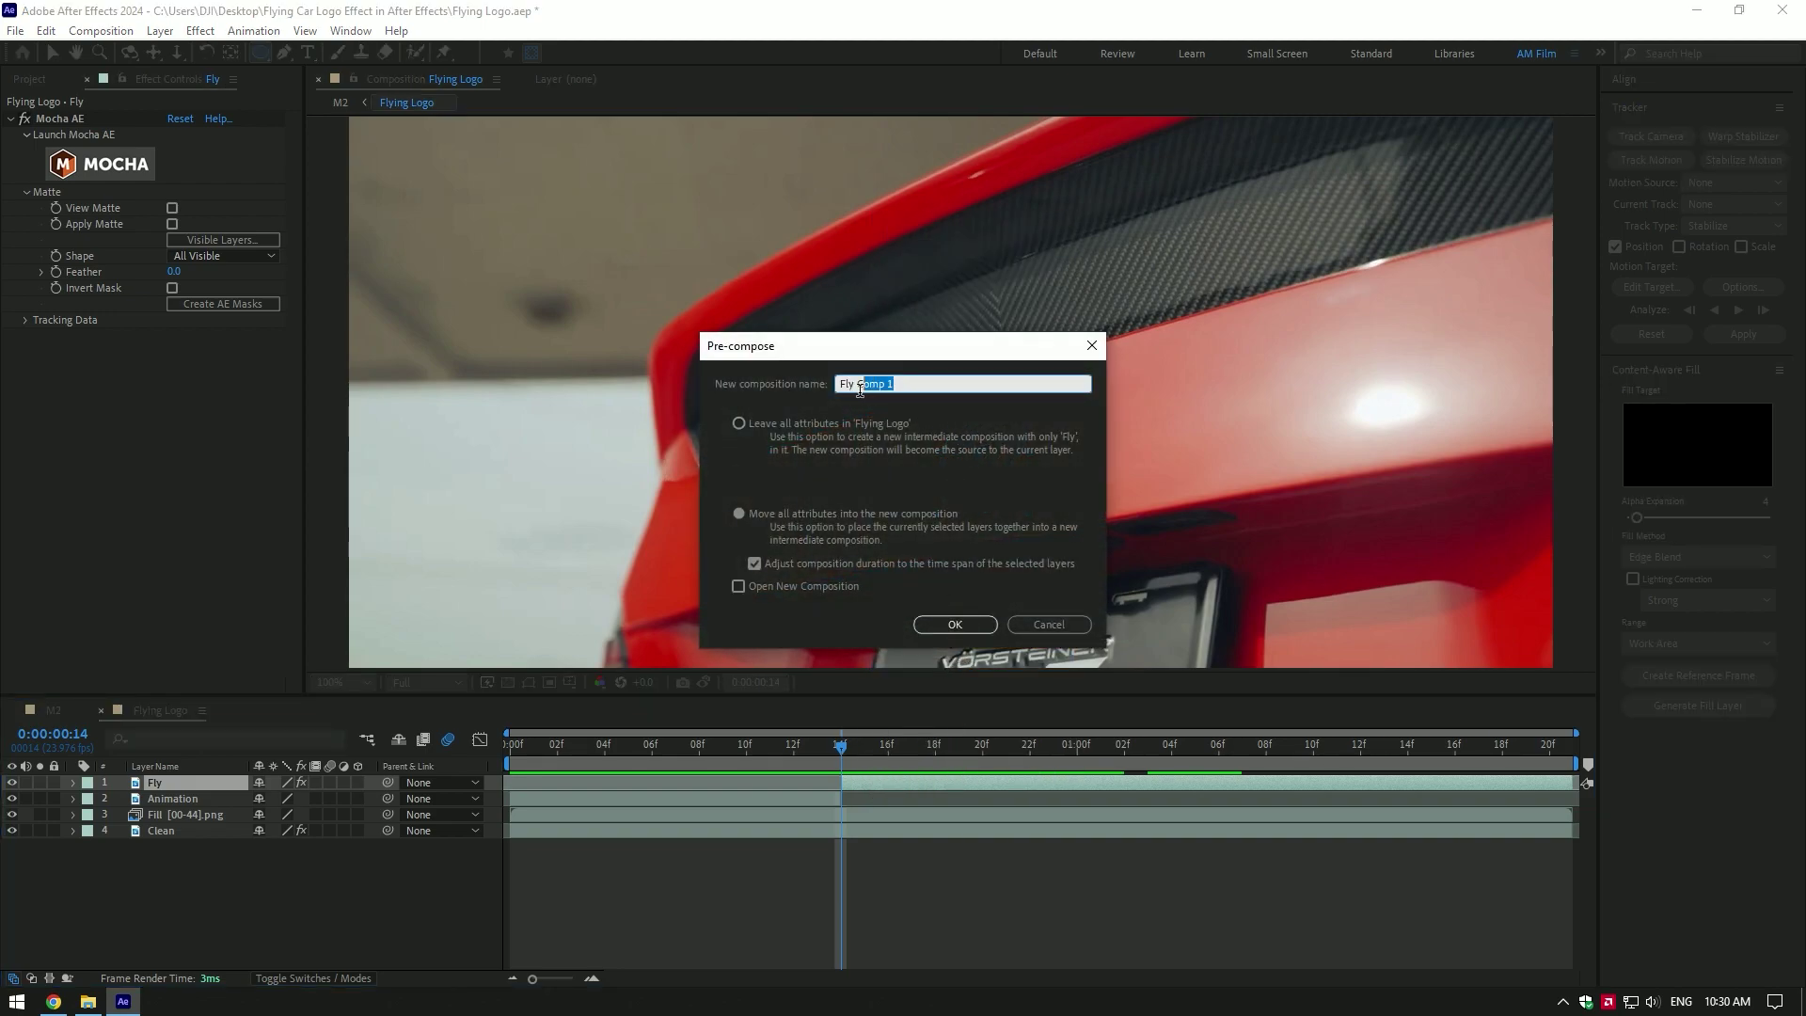
pyautogui.press('BackSpace')
pyautogui.click(739, 513)
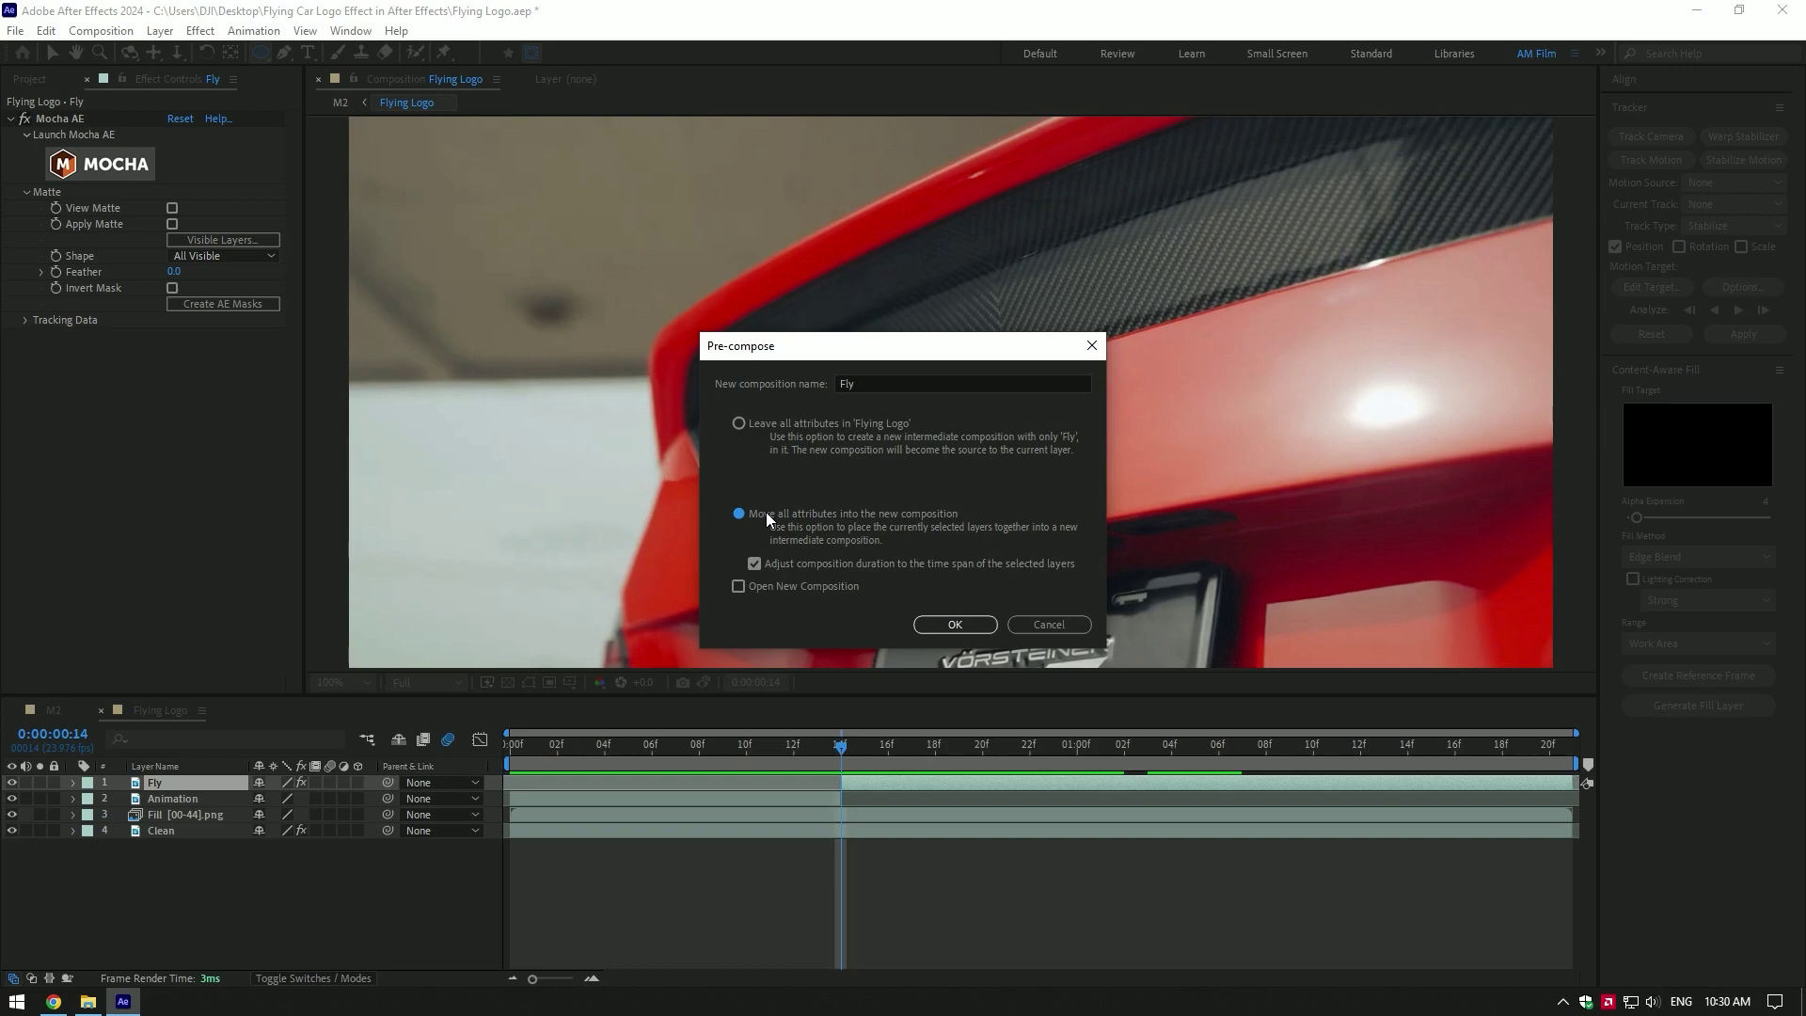
pyautogui.click(965, 628)
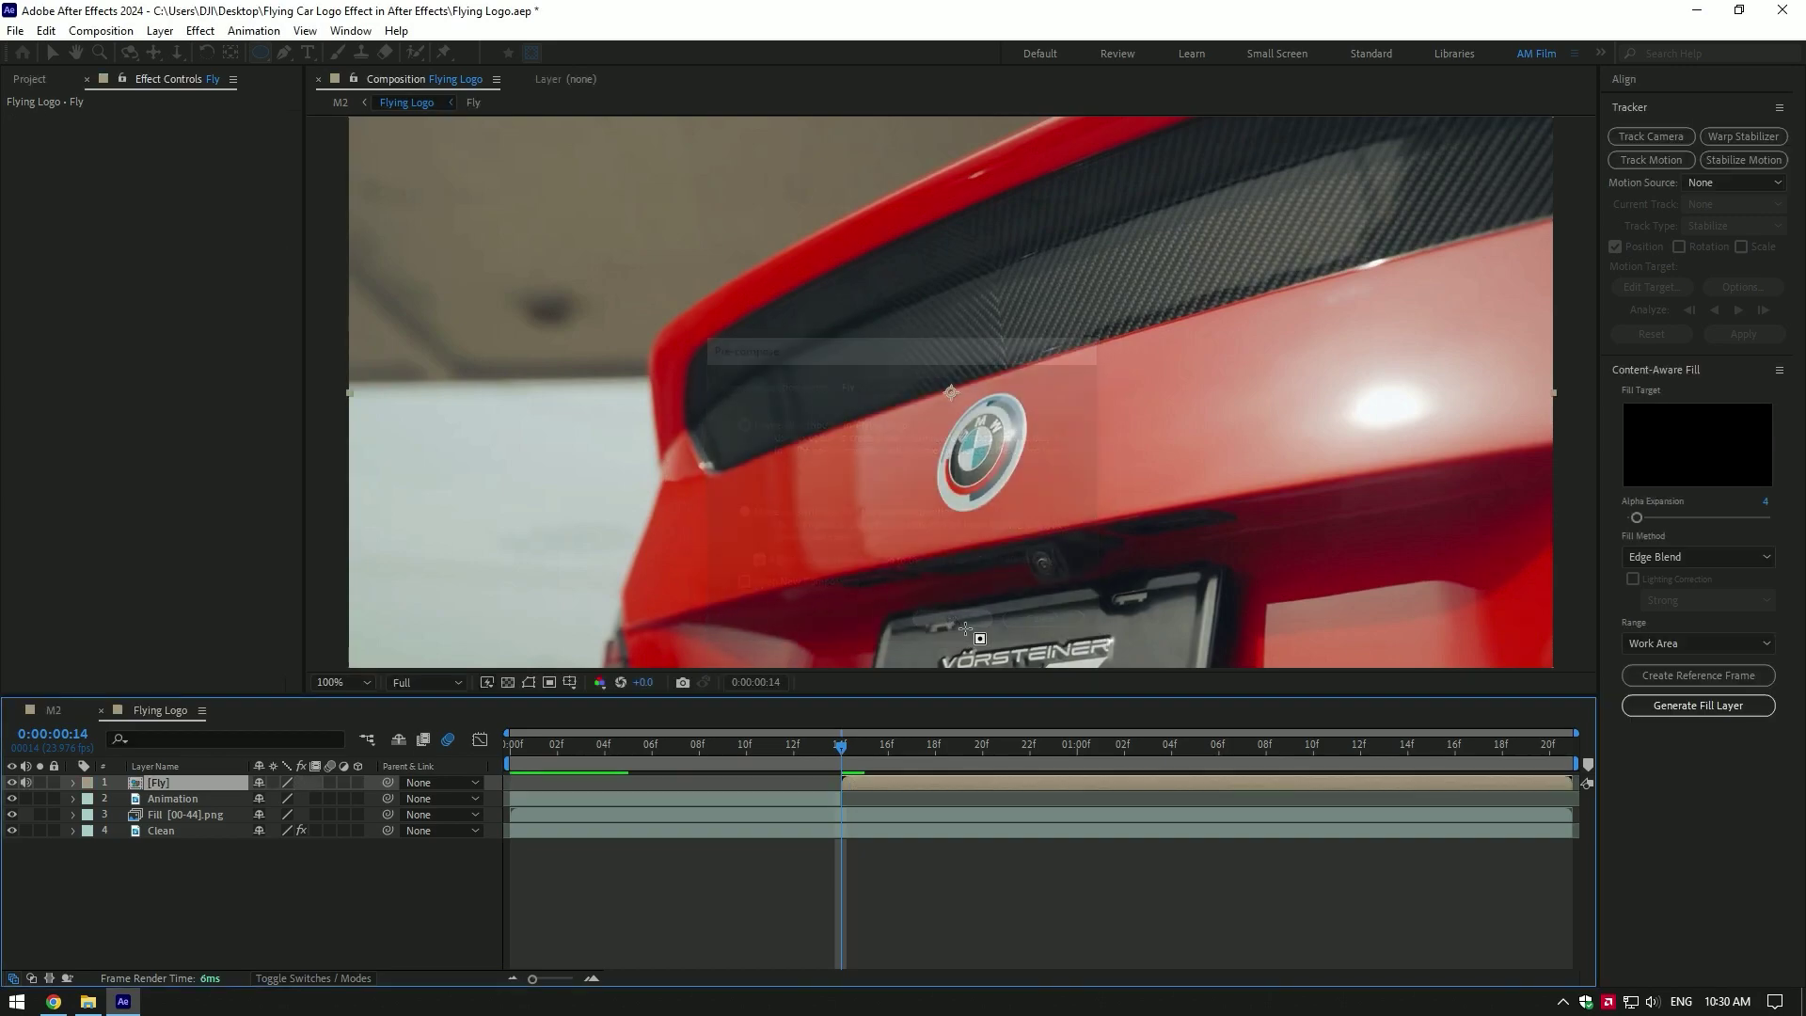
# Apply Time > Freeze Frame to the Fly precomp at 0:00:00:14 and scrub to verify
pyautogui.rightClick(855, 782)
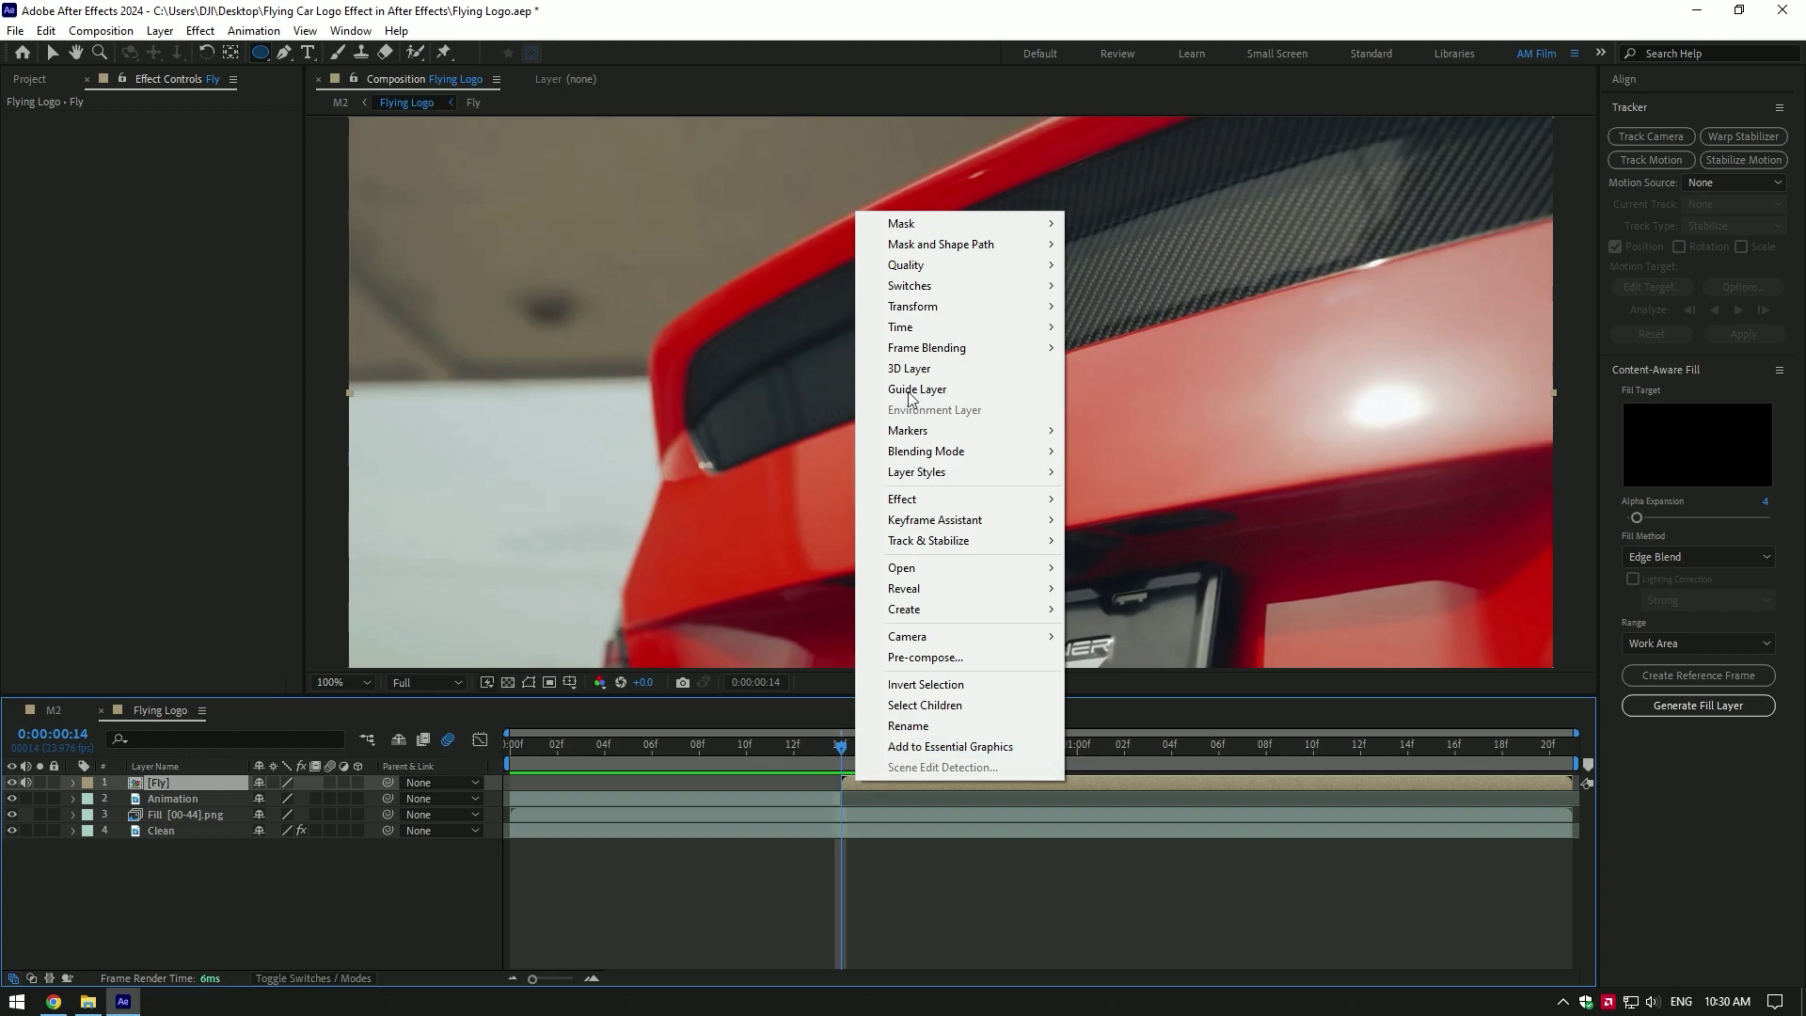
pyautogui.moveTo(987, 327)
pyautogui.click(1128, 391)
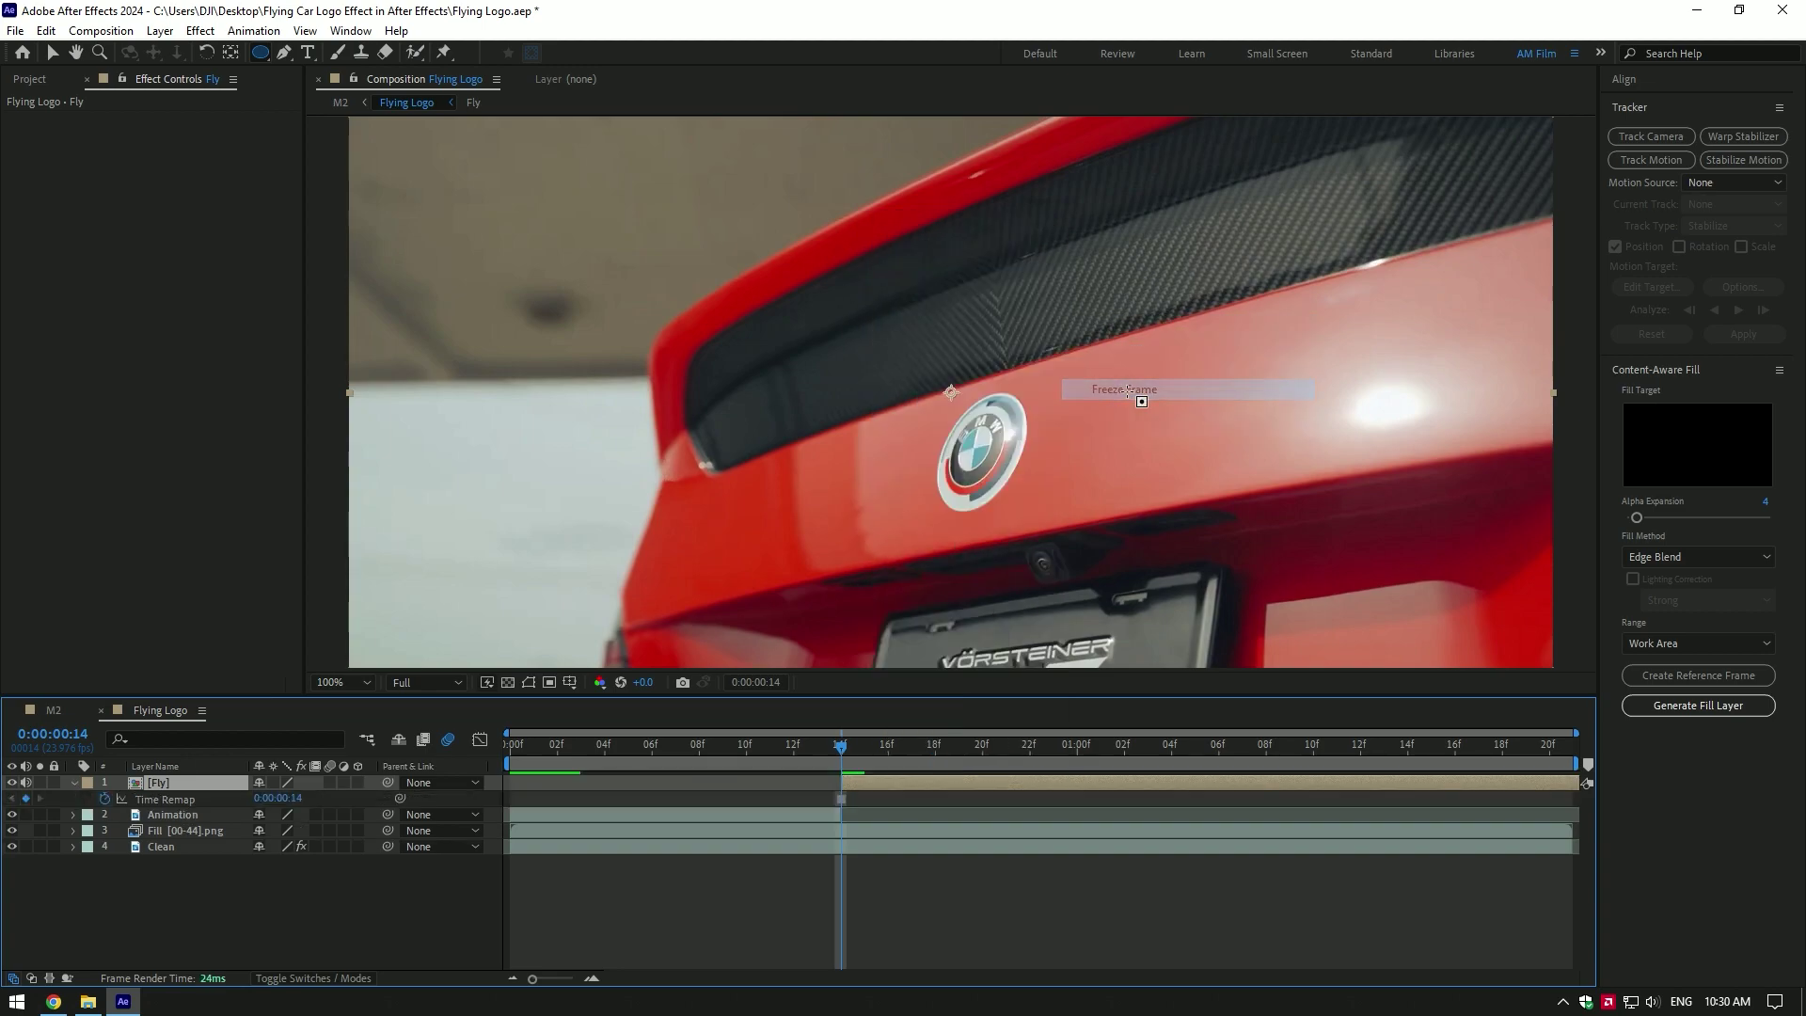
pyautogui.click(1359, 743)
pyautogui.moveTo(1492, 741); pyautogui.dragTo(843, 768)
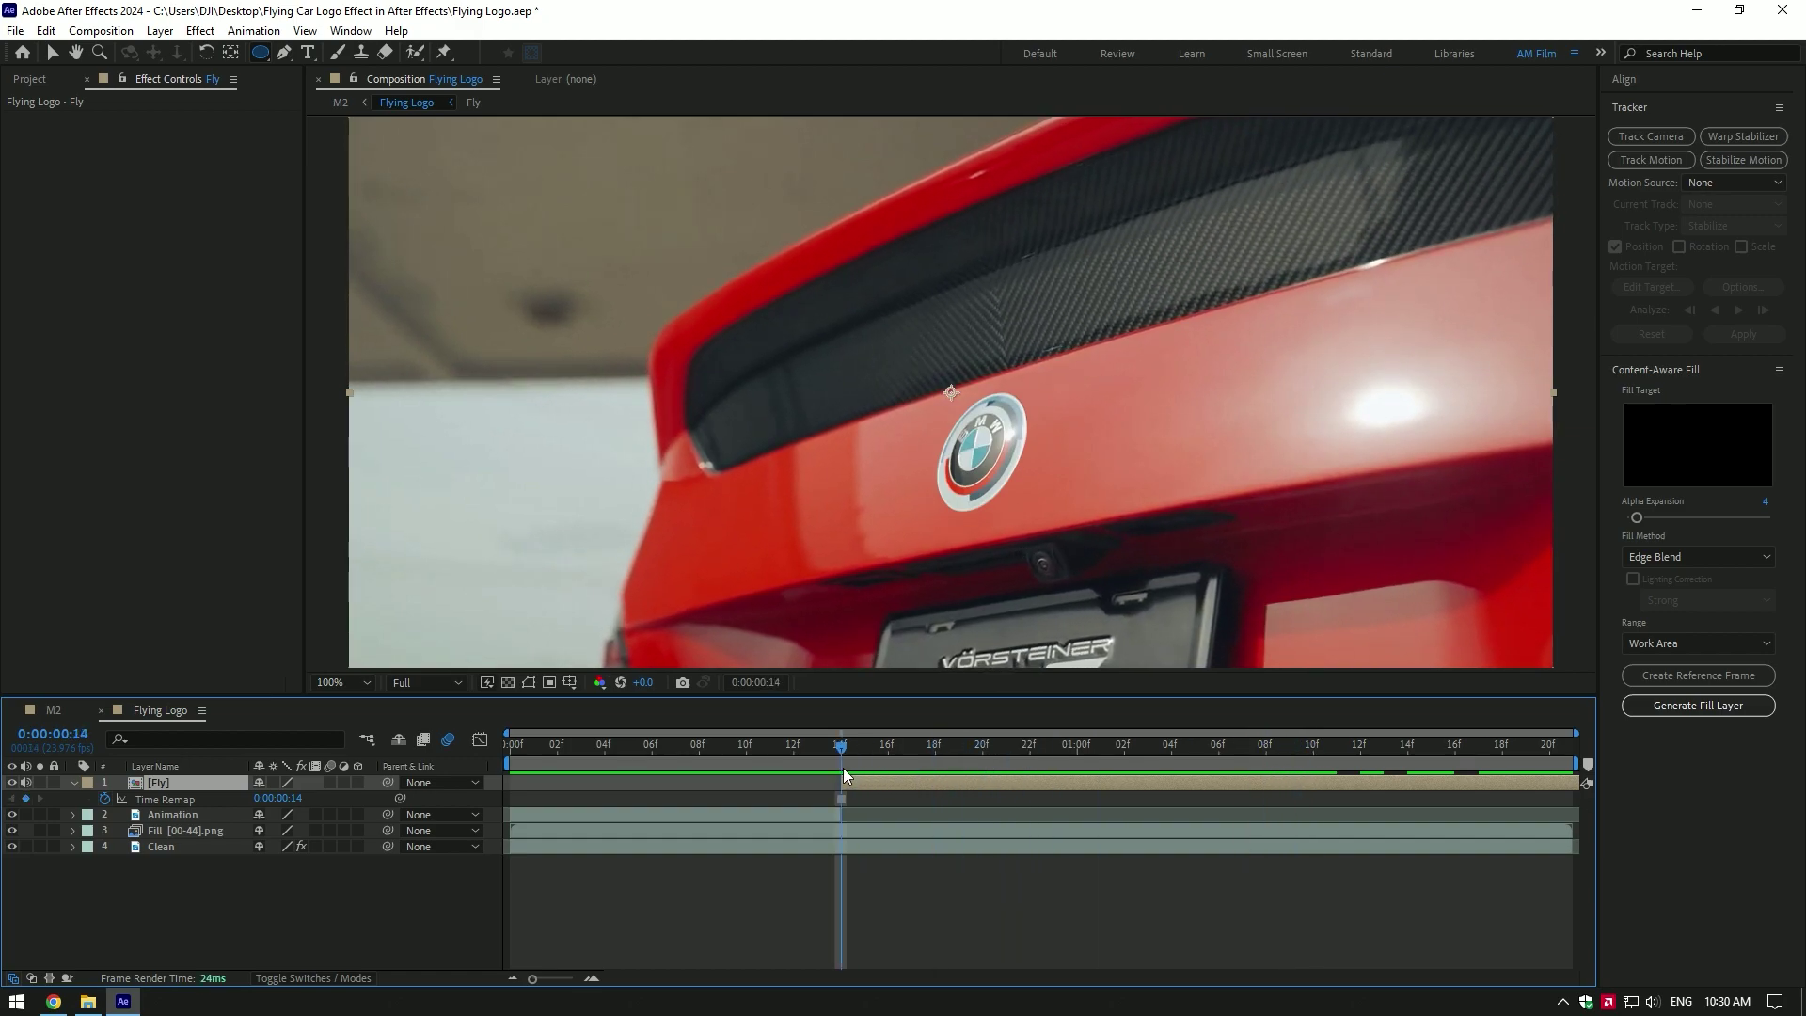
pyautogui.click(75, 782)
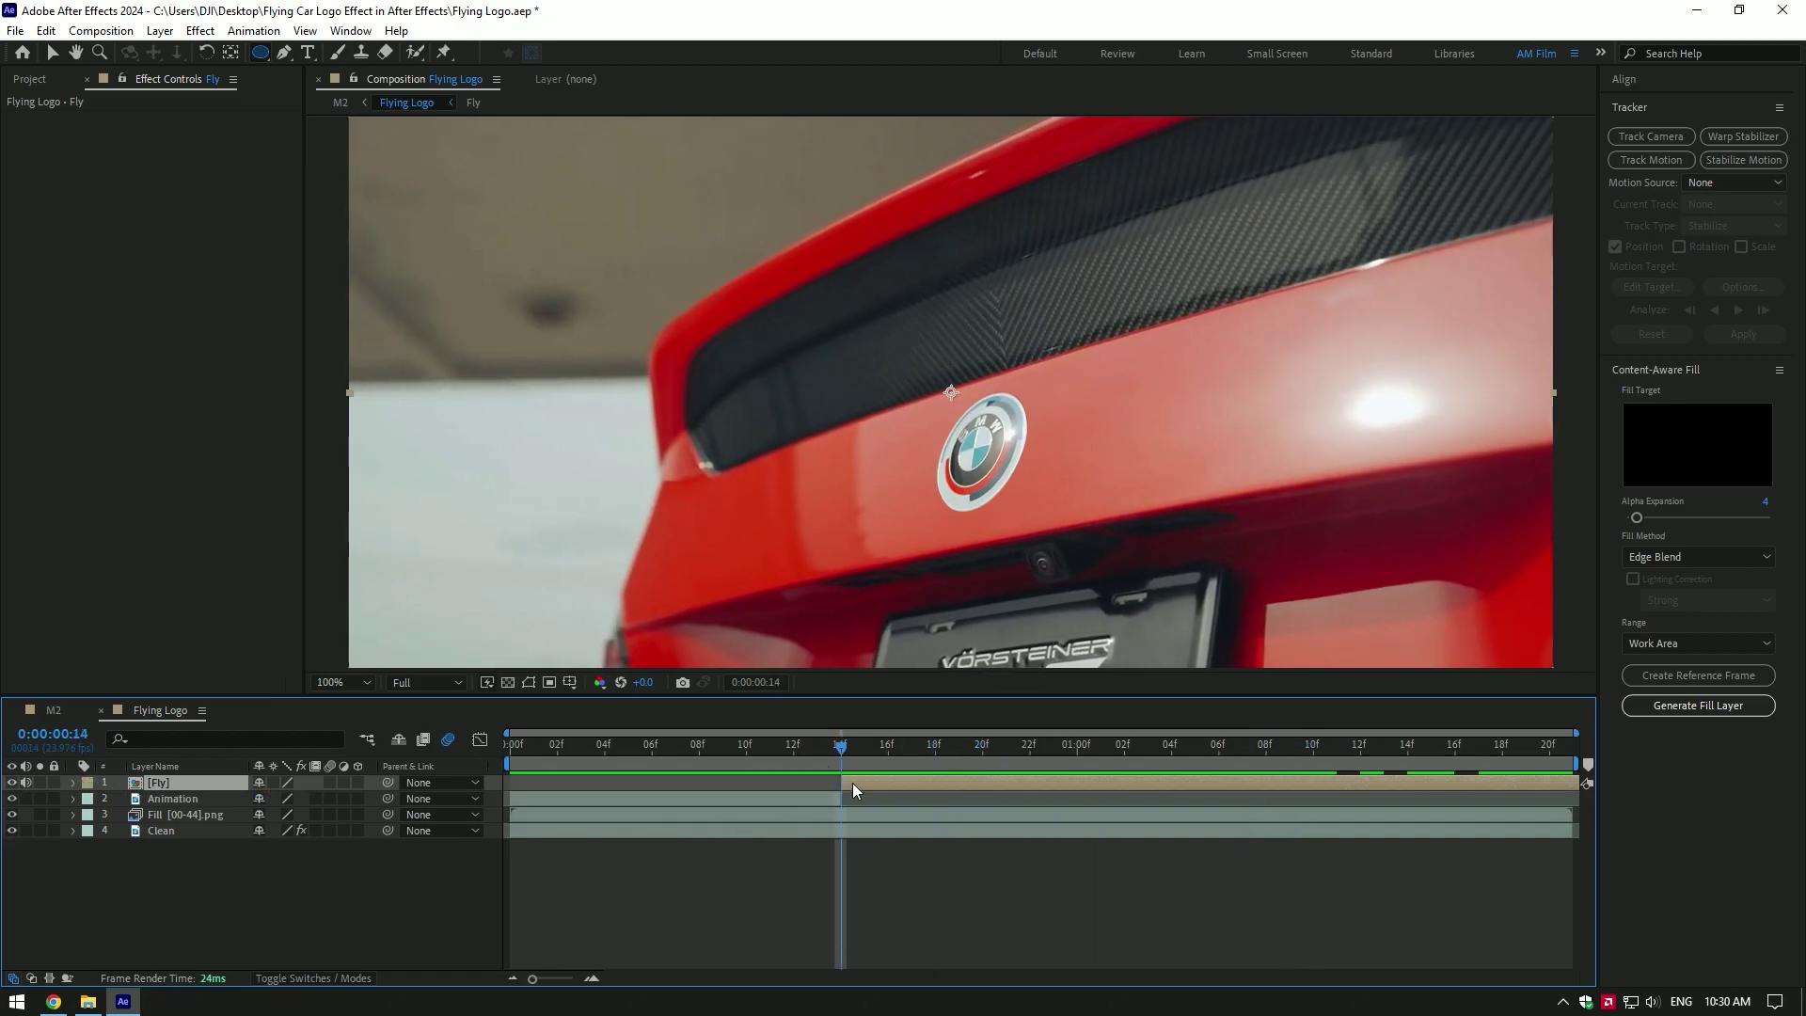
# Pin the logo with puppet pins on its left edge, centre and right edge
pyautogui.press('v')
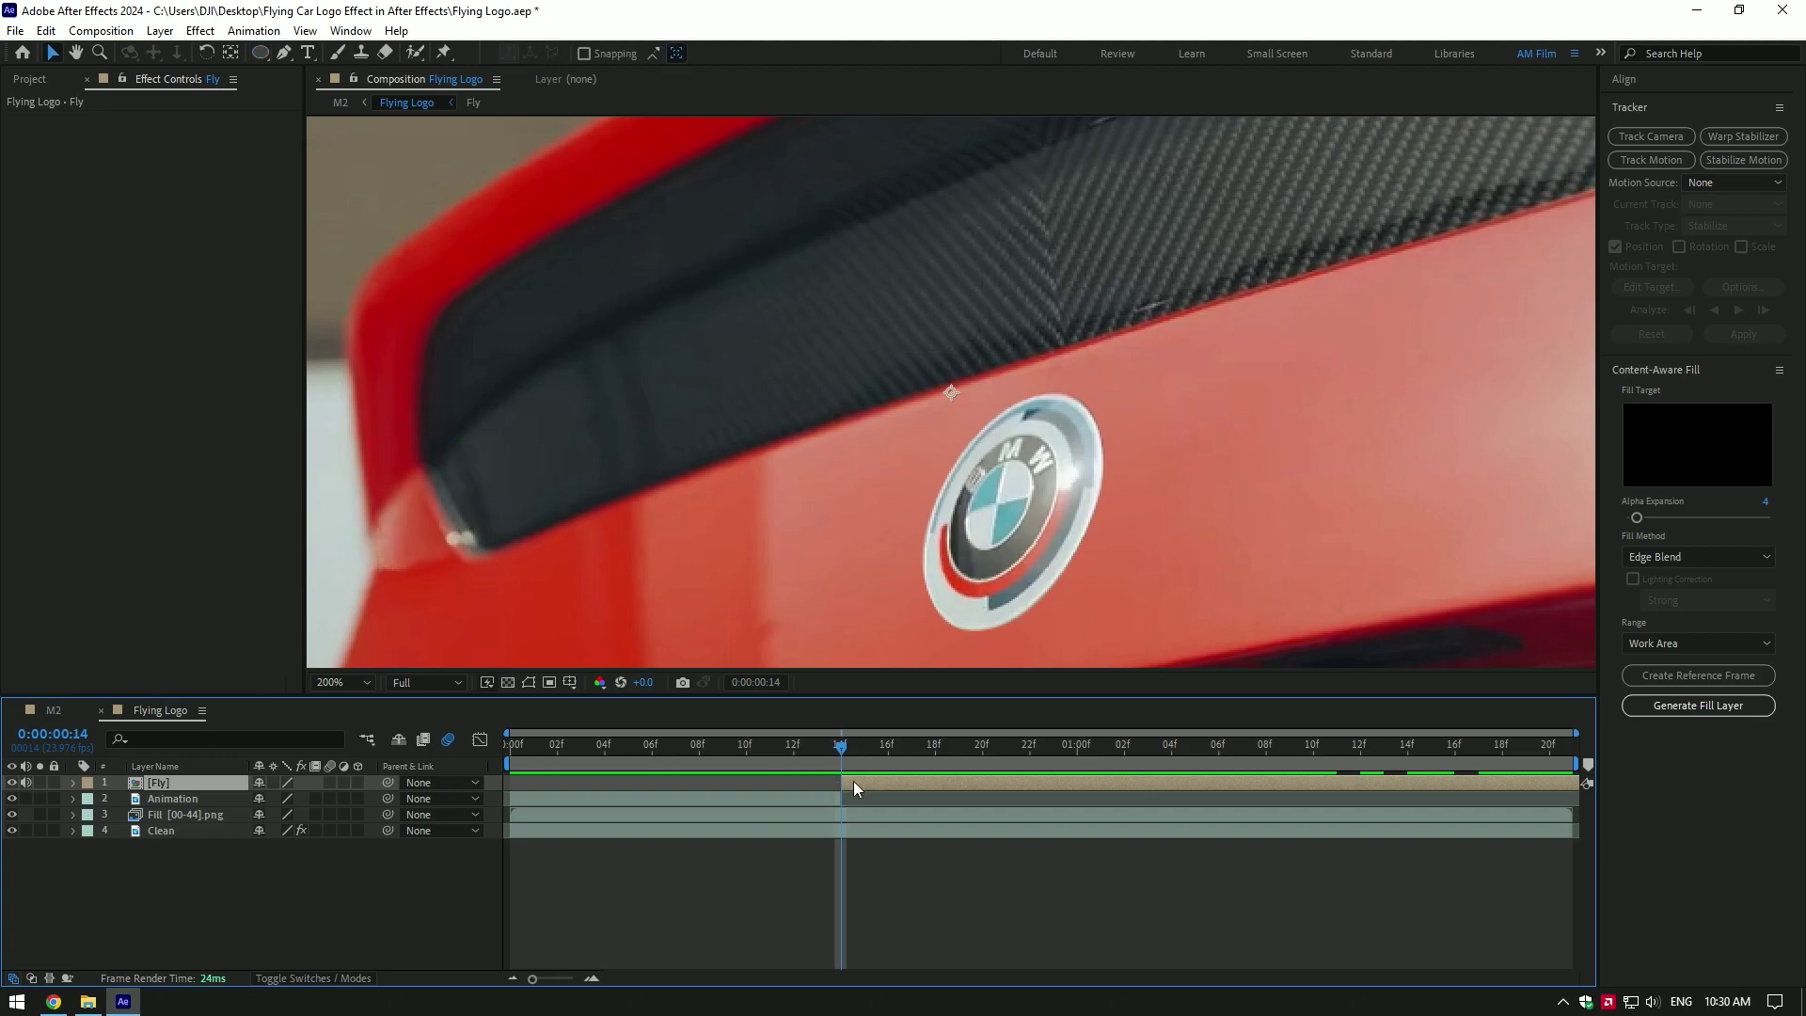
pyautogui.click(443, 54)
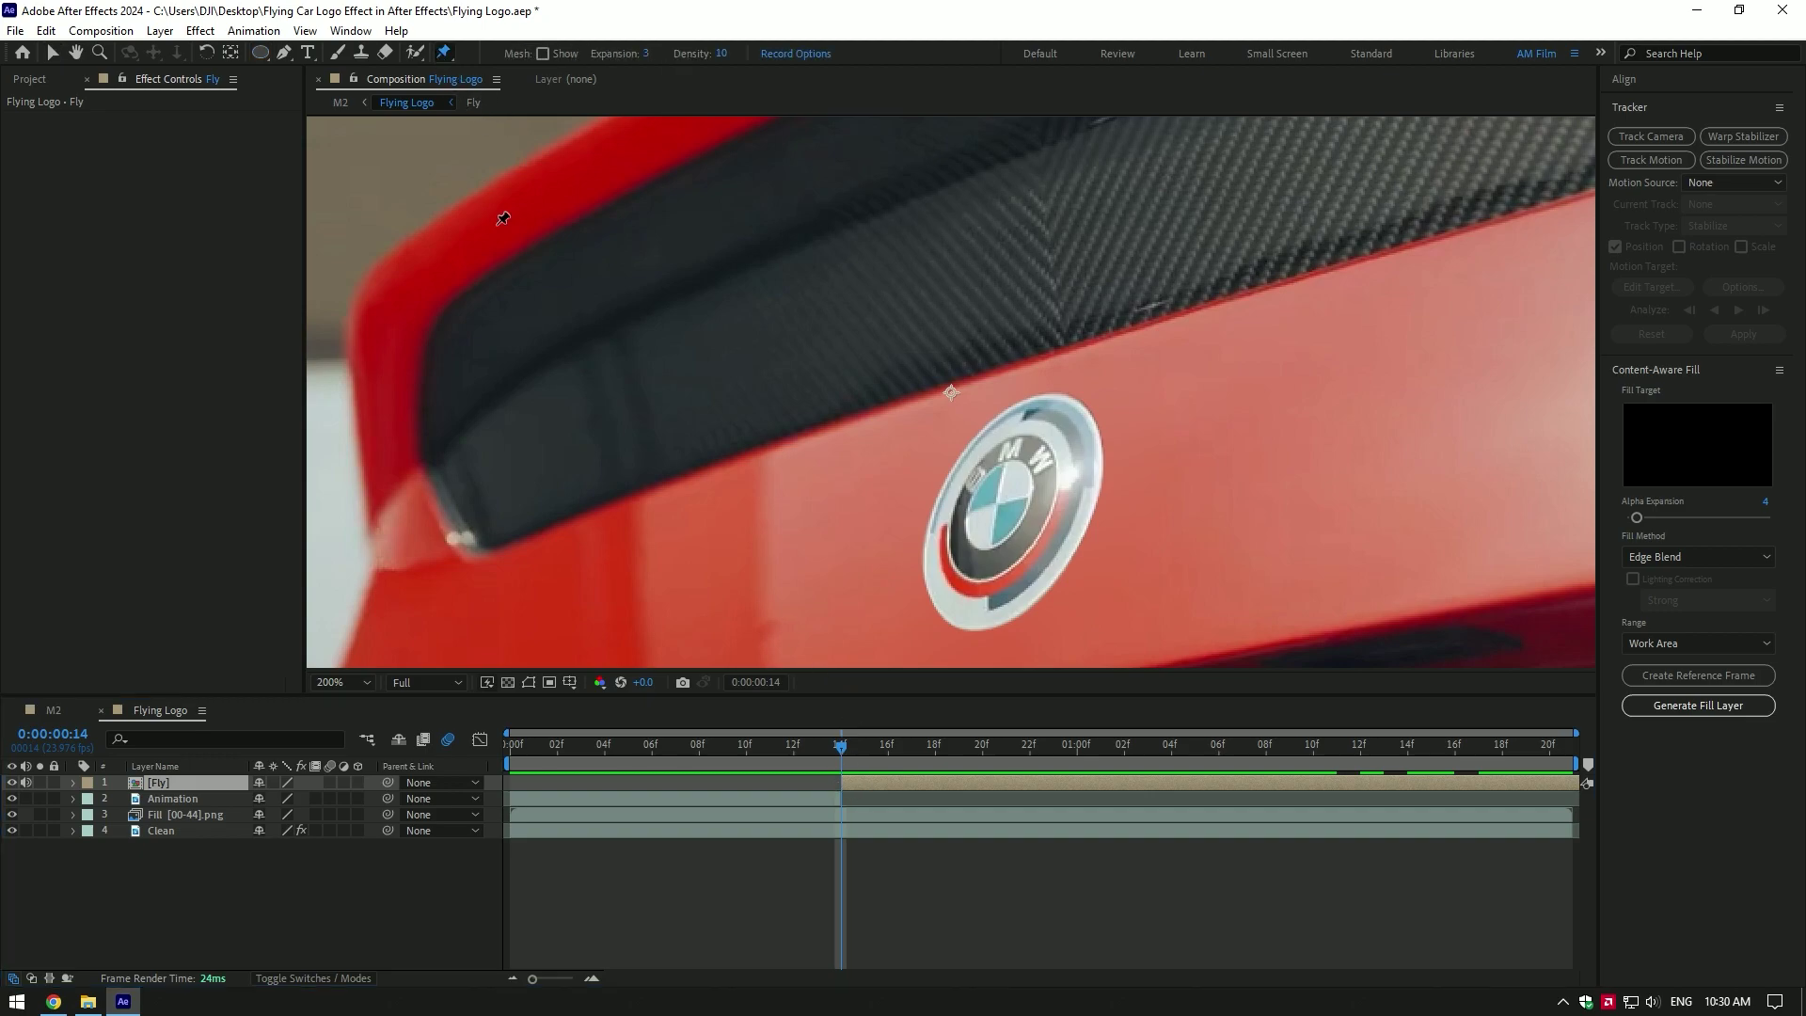
pyautogui.click(932, 532)
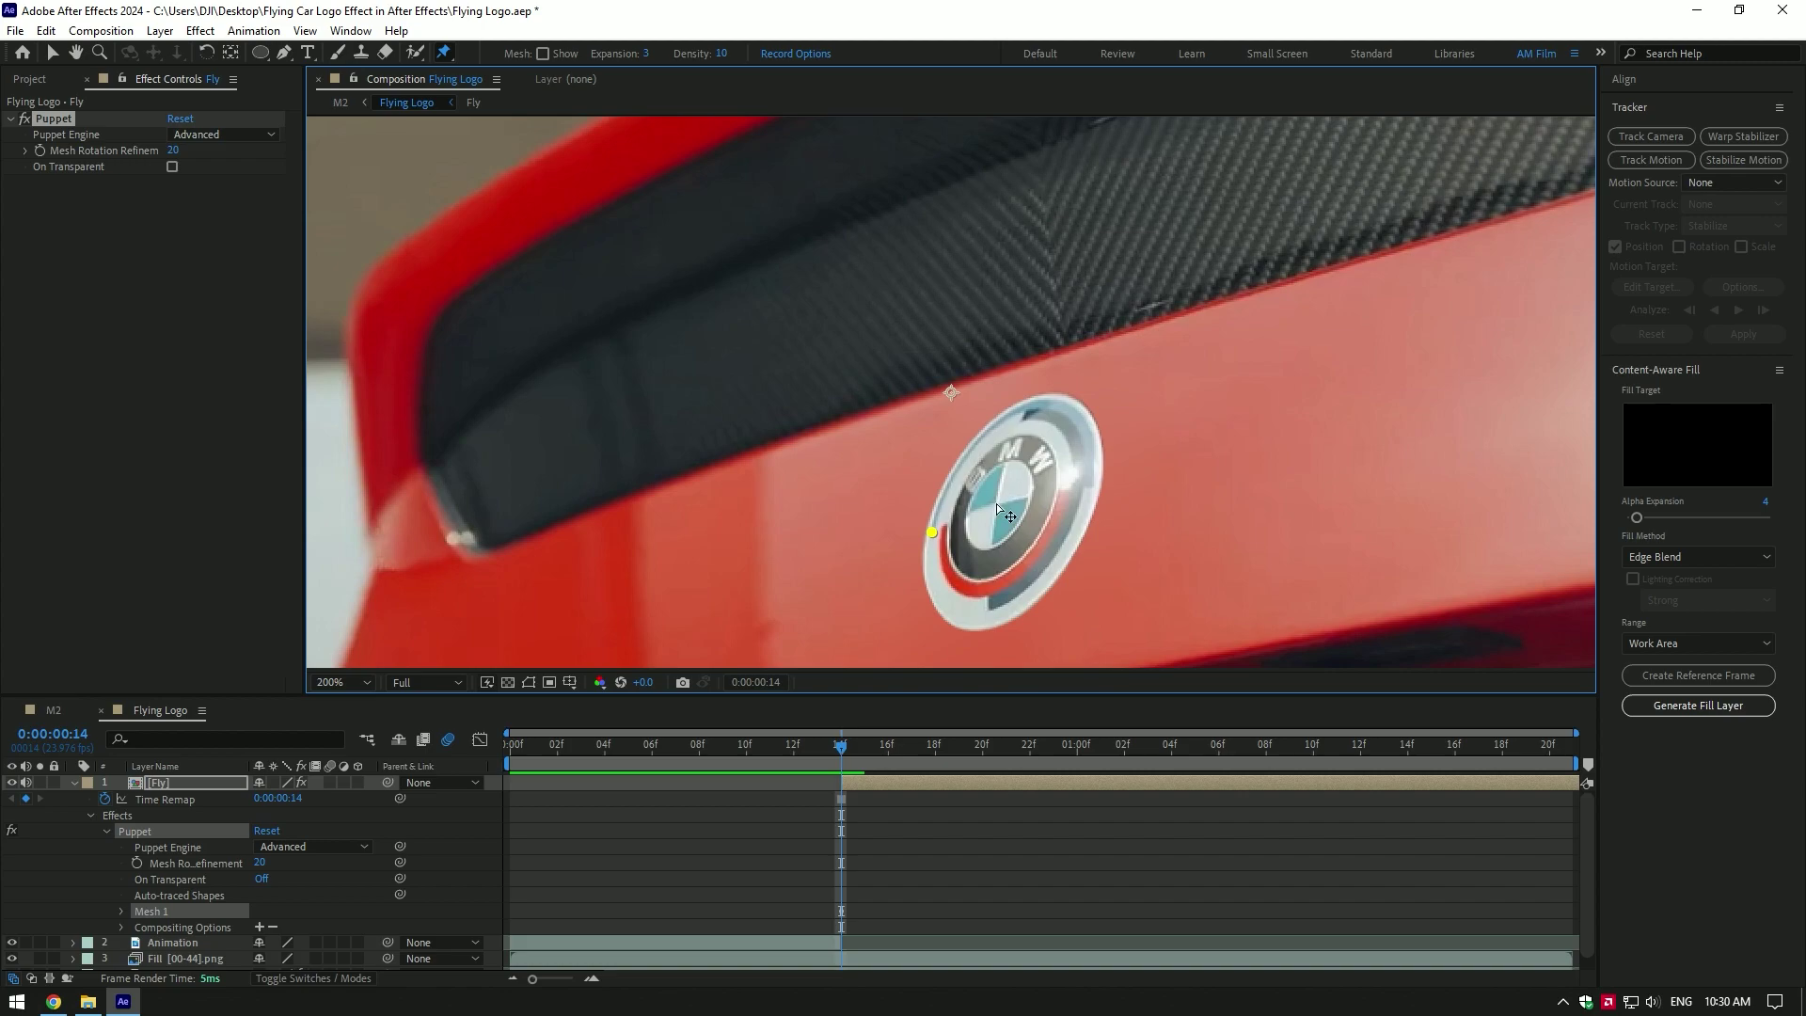
pyautogui.click(996, 503)
pyautogui.click(1095, 484)
pyautogui.moveTo(878, 695); pyautogui.dragTo(890, 579)
pyautogui.press('h')
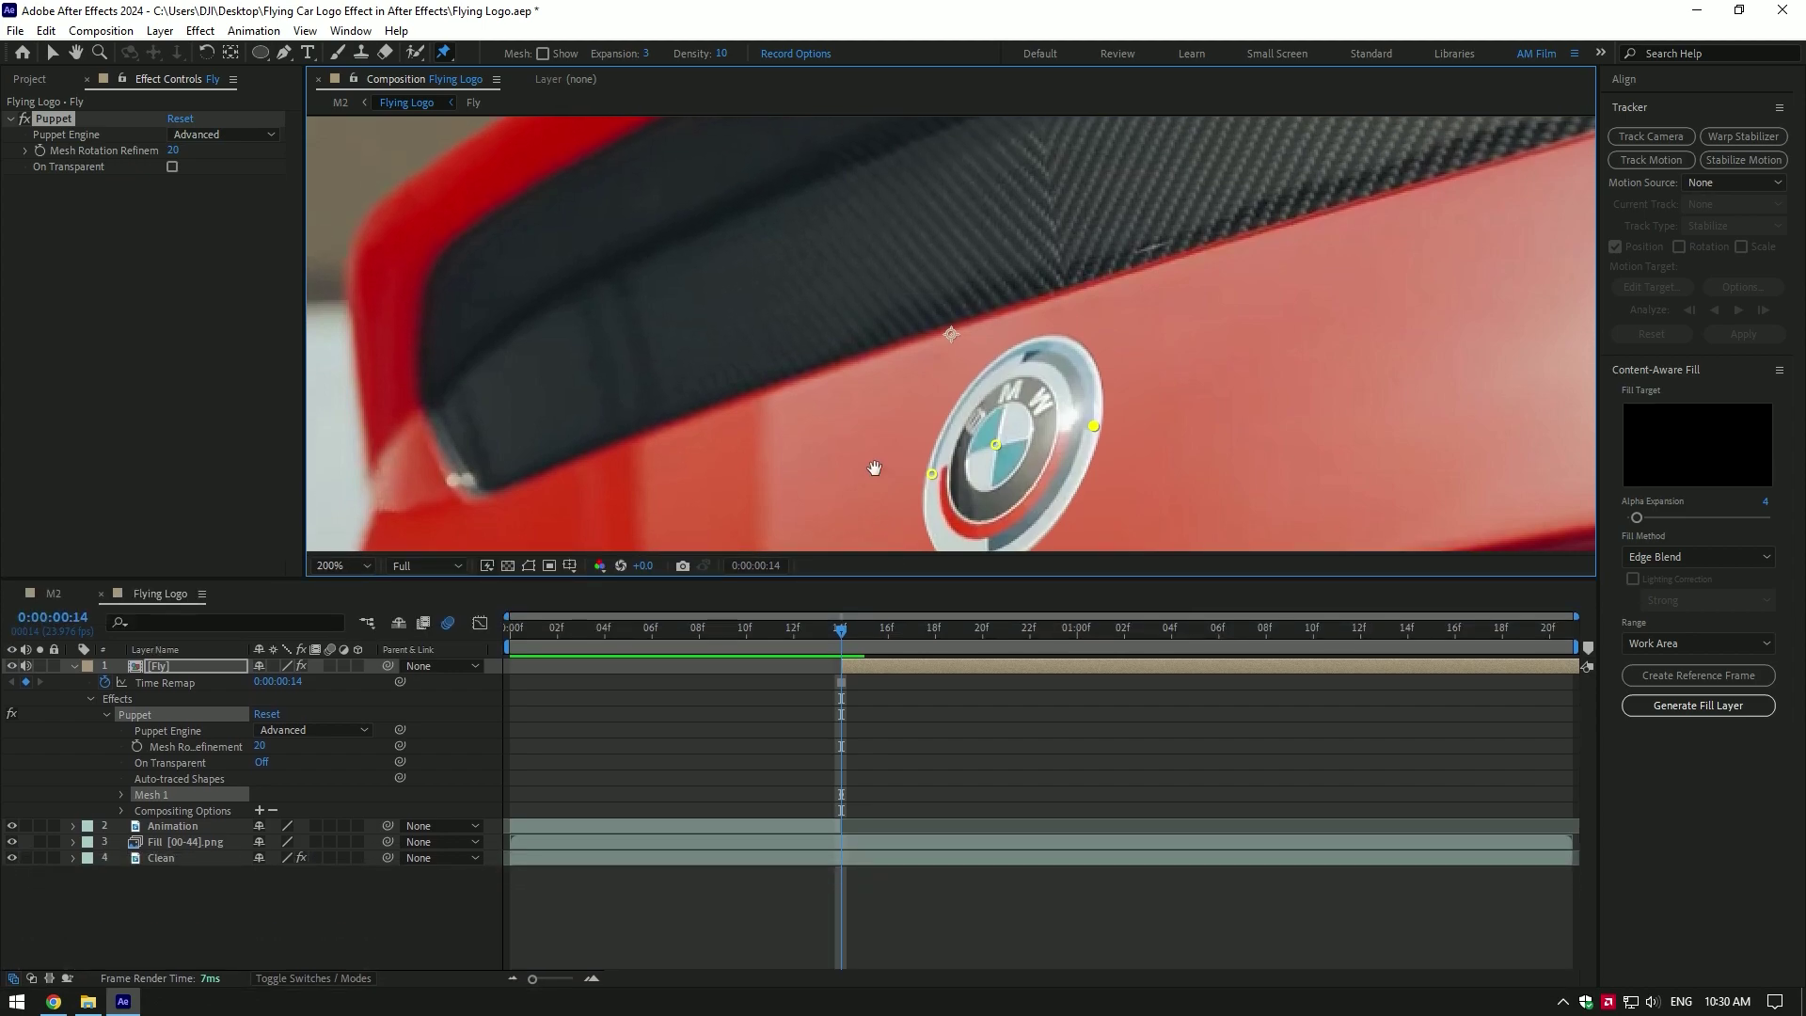
pyautogui.moveTo(871, 468); pyautogui.dragTo(842, 388)
# Expand Mesh 1's Deform group to show Position for Puppet Pins 1–3 at 14f
pyautogui.press('v')
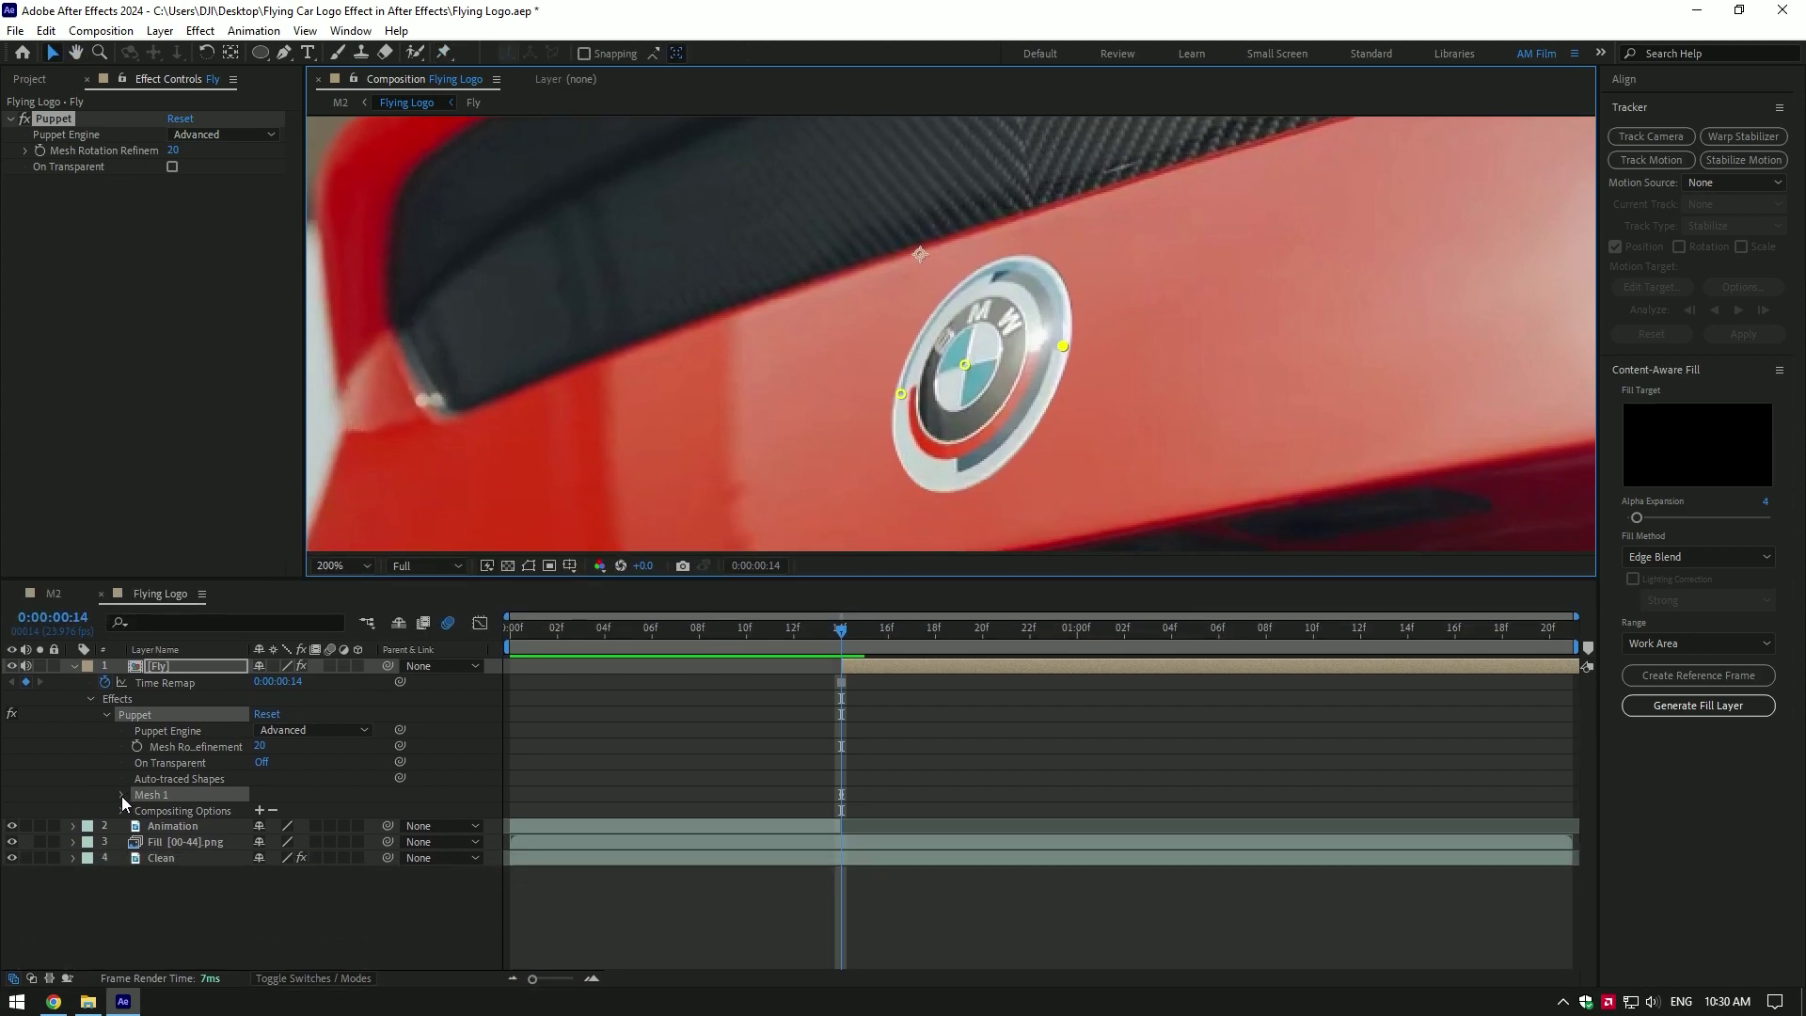
pyautogui.click(121, 796)
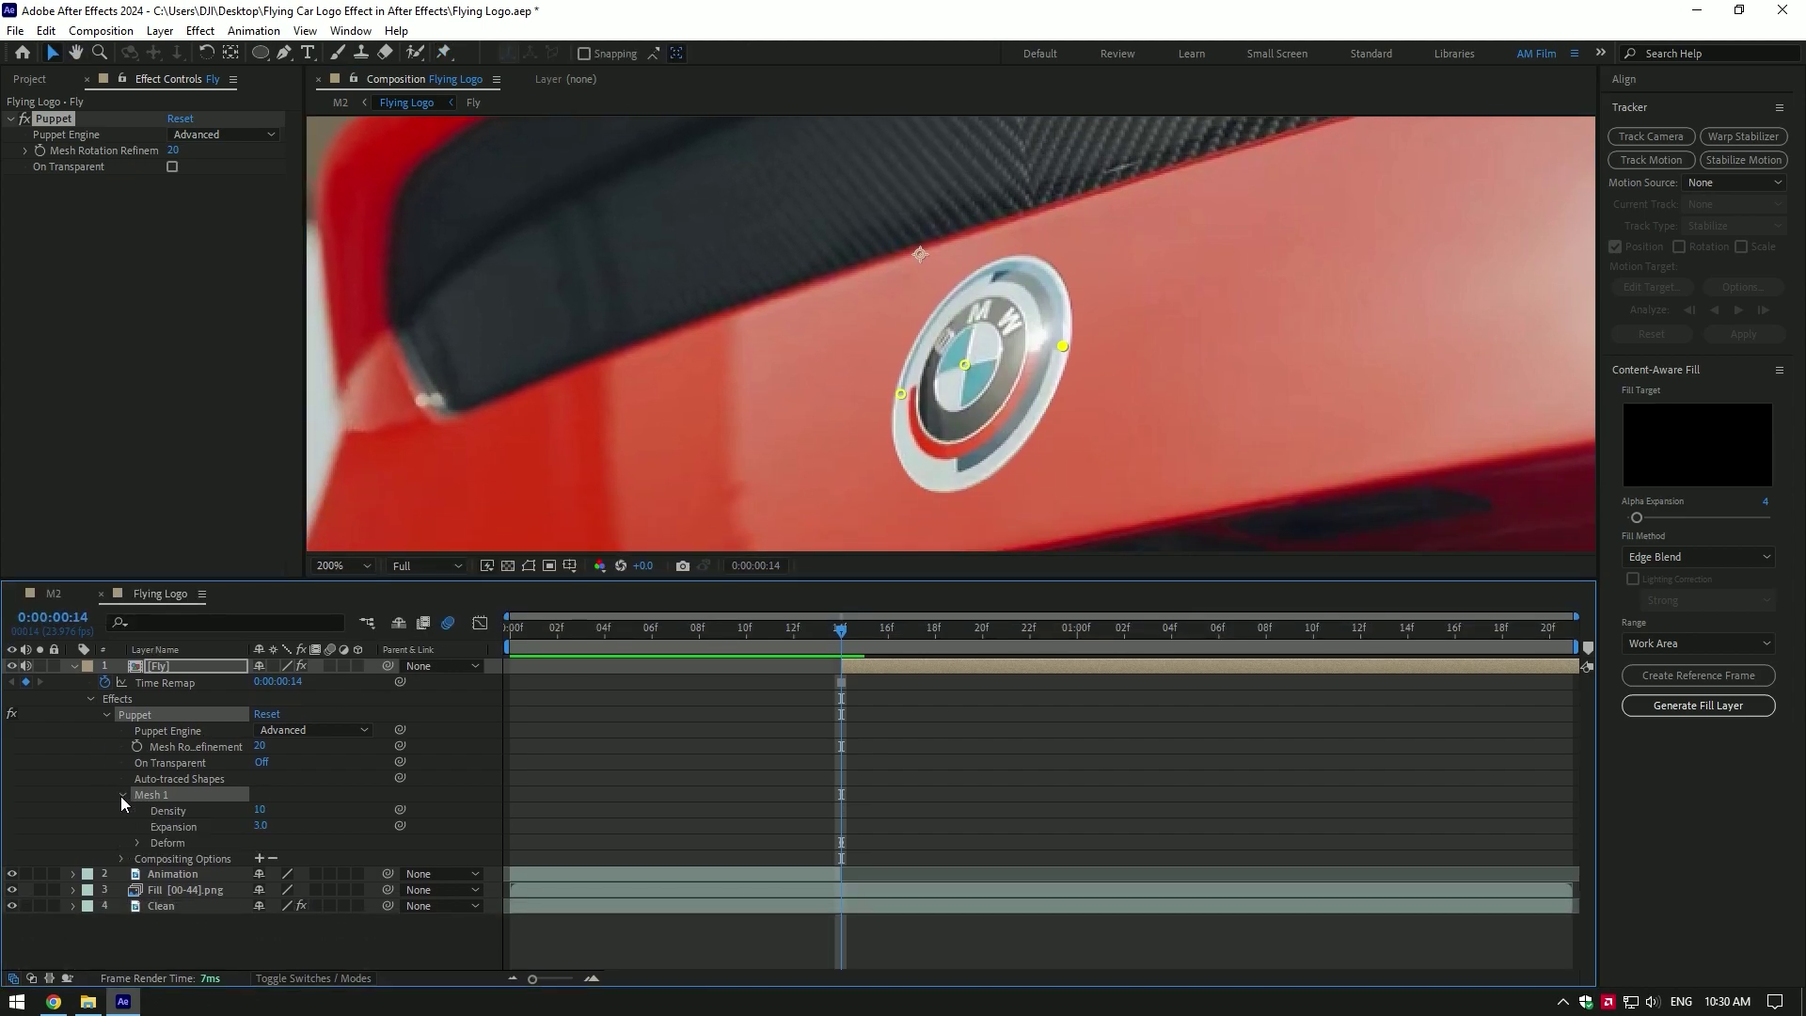
pyautogui.click(139, 843)
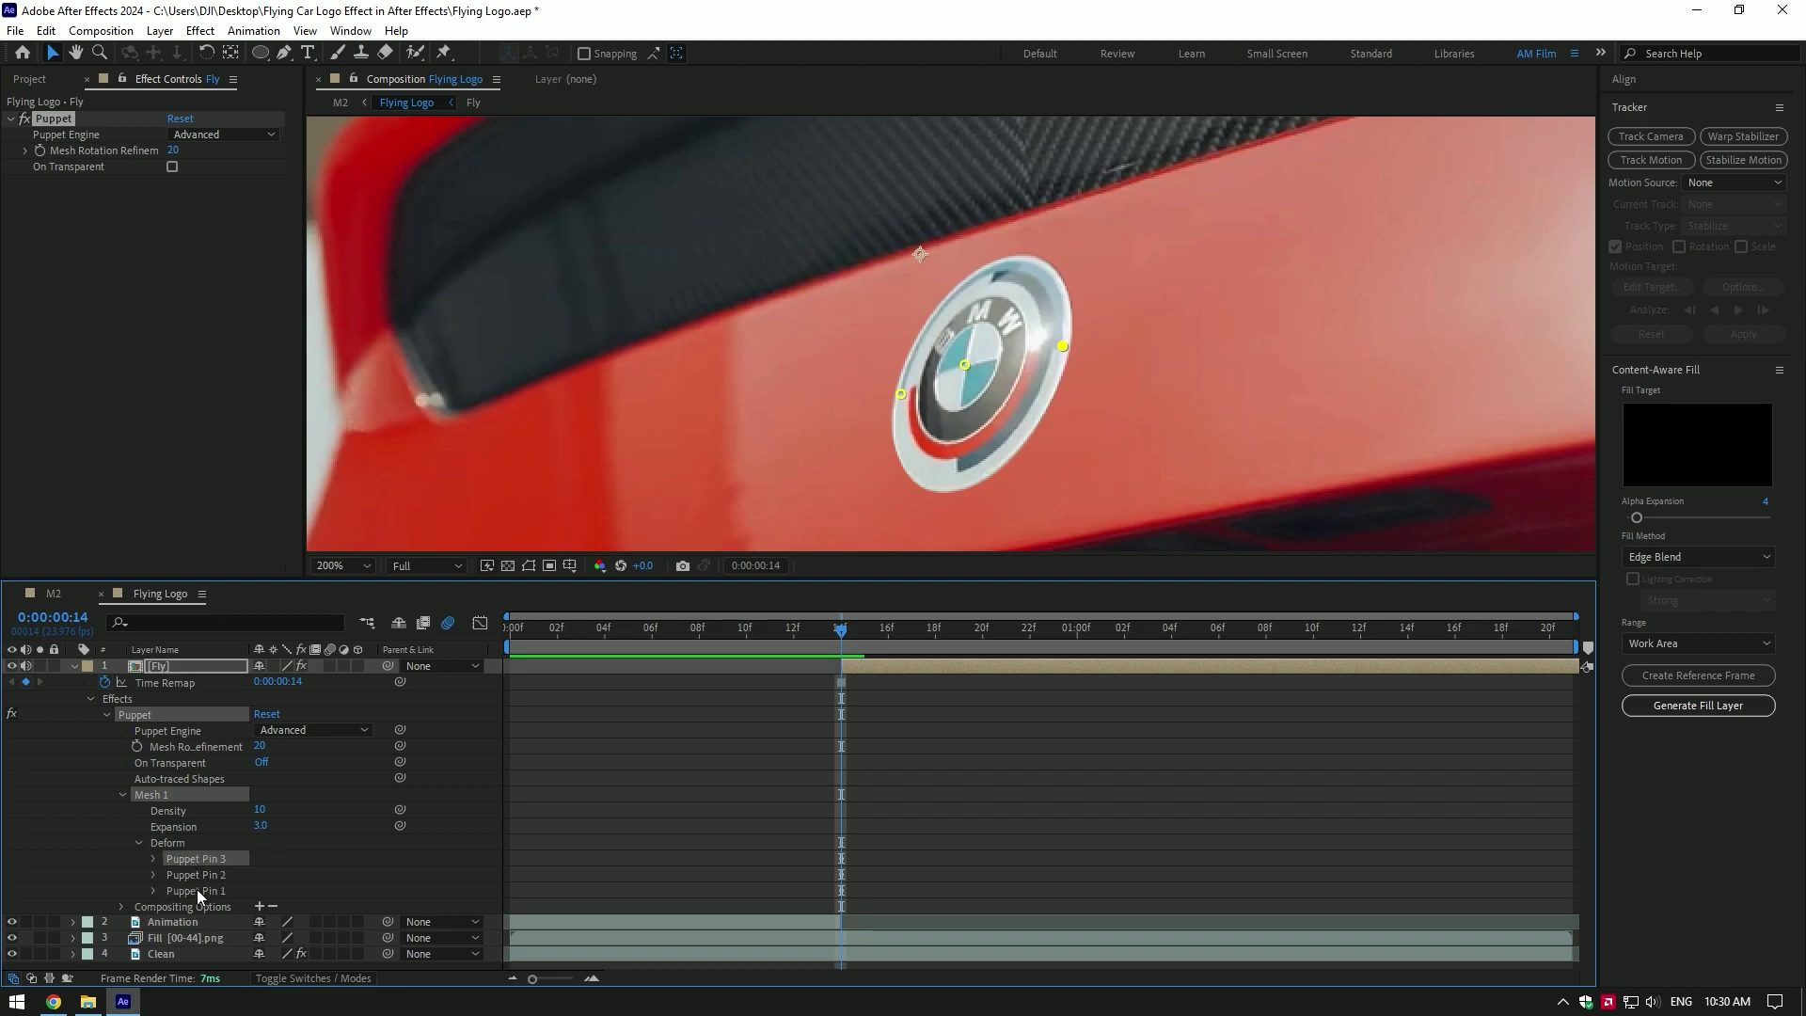
pyautogui.click(155, 858)
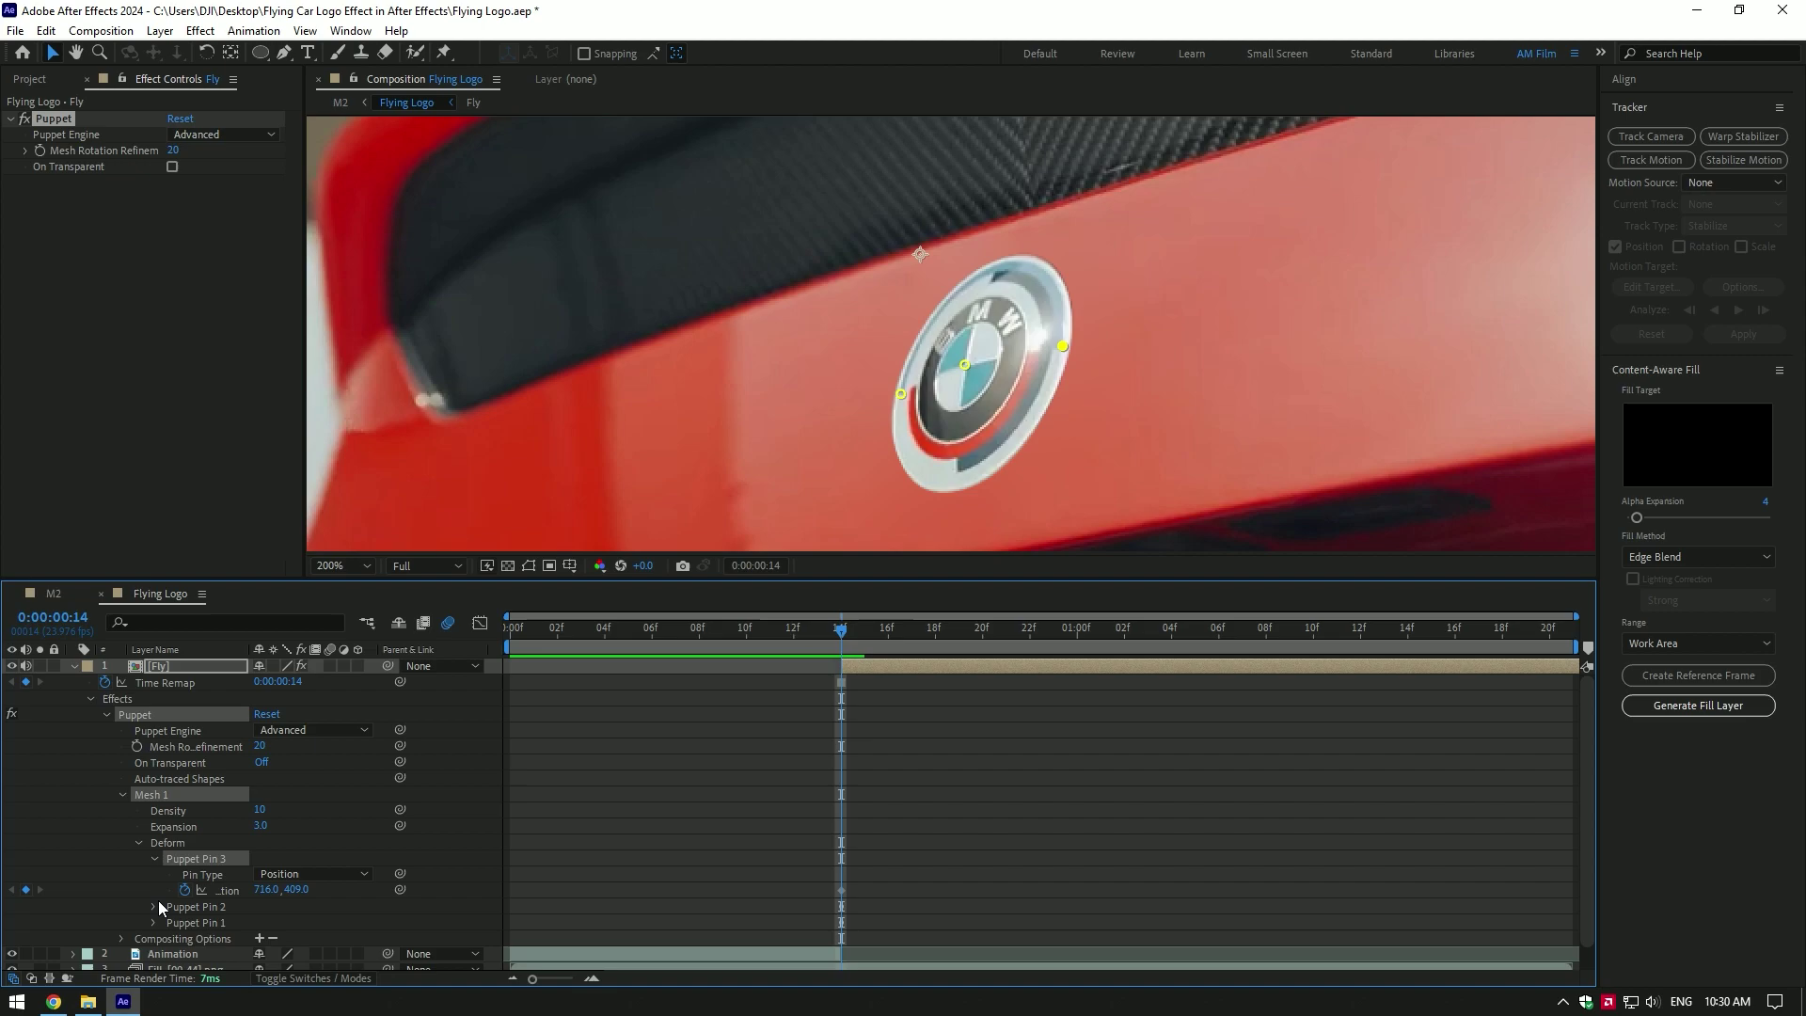
pyautogui.click(156, 907)
pyautogui.scroll(-1, 561, 885)
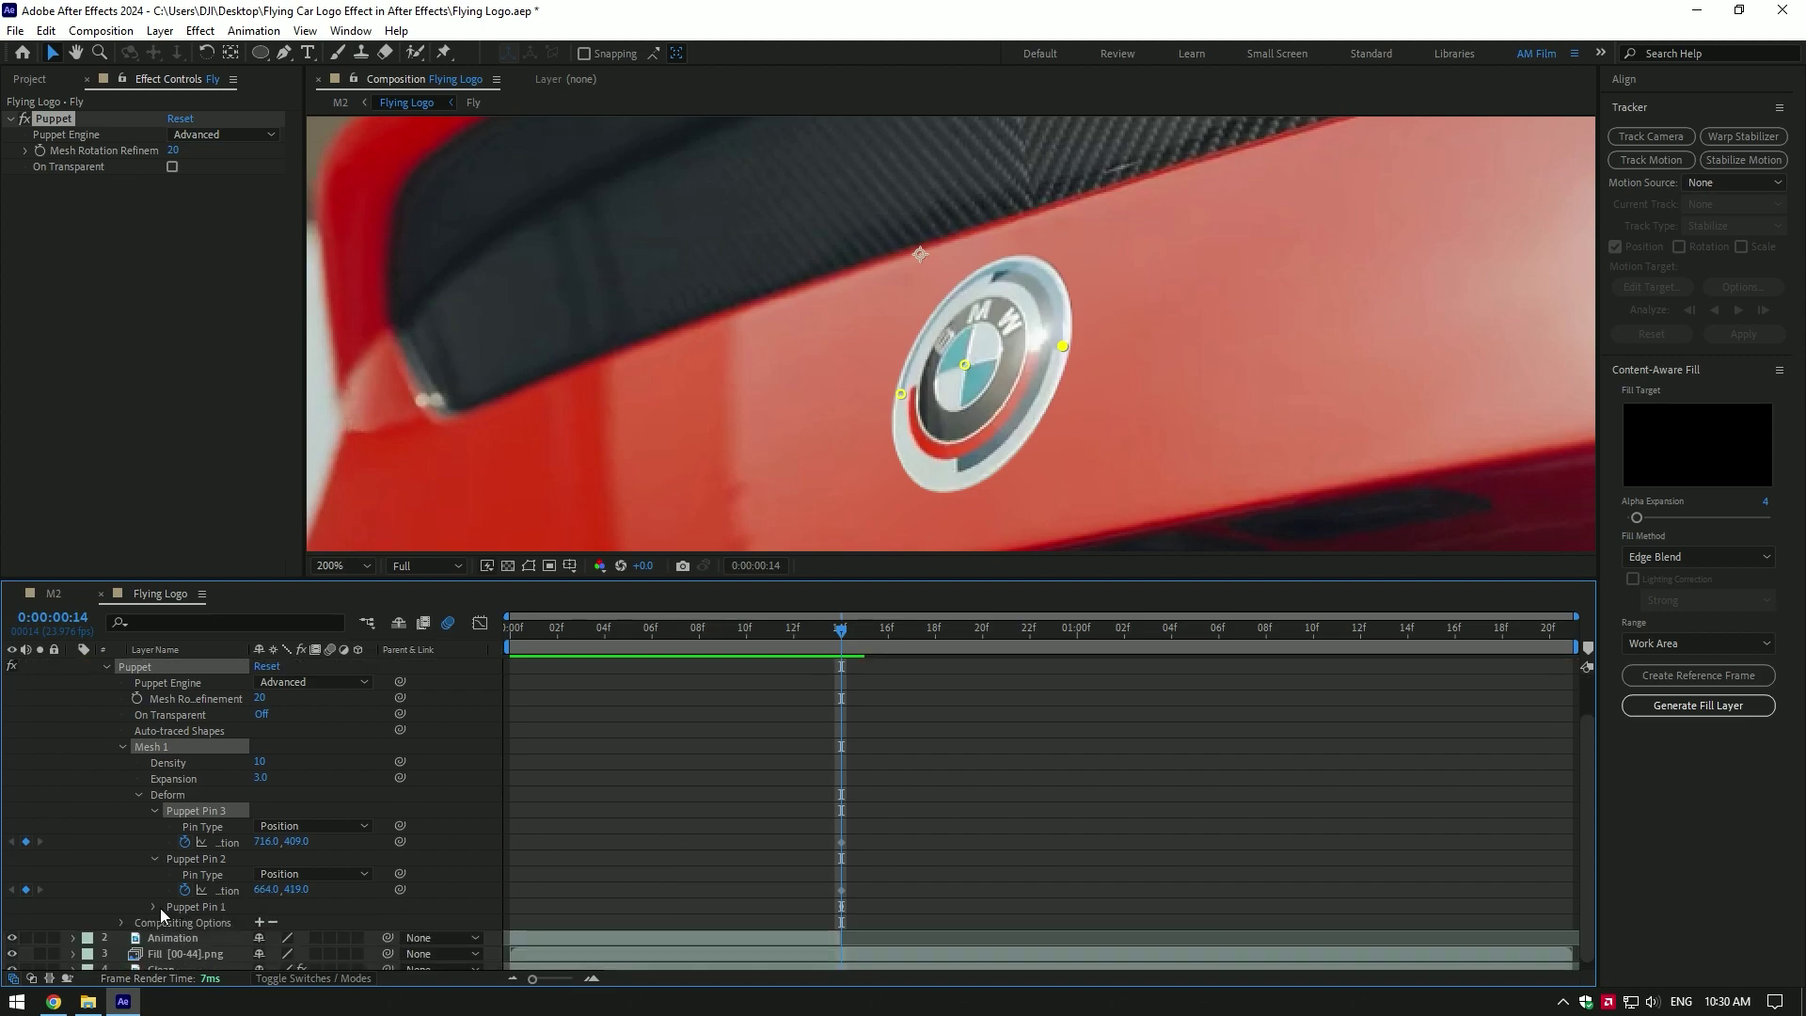
pyautogui.click(155, 907)
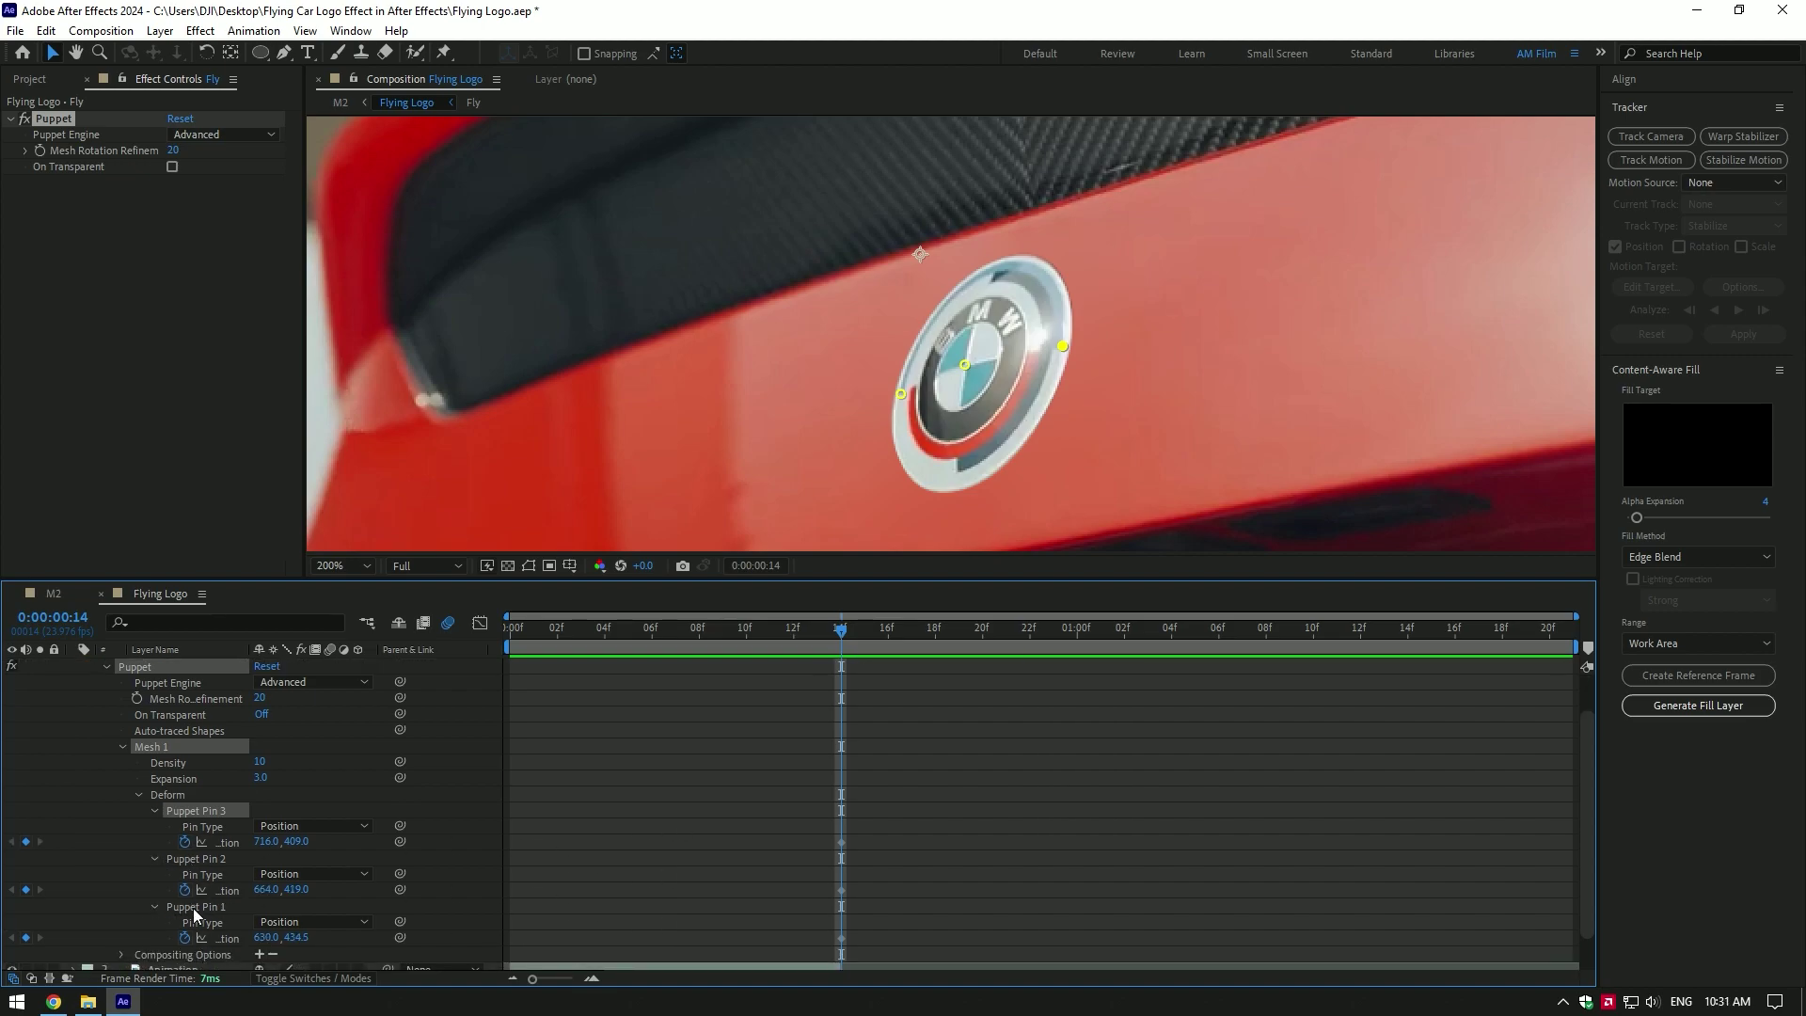
pyautogui.click(855, 634)
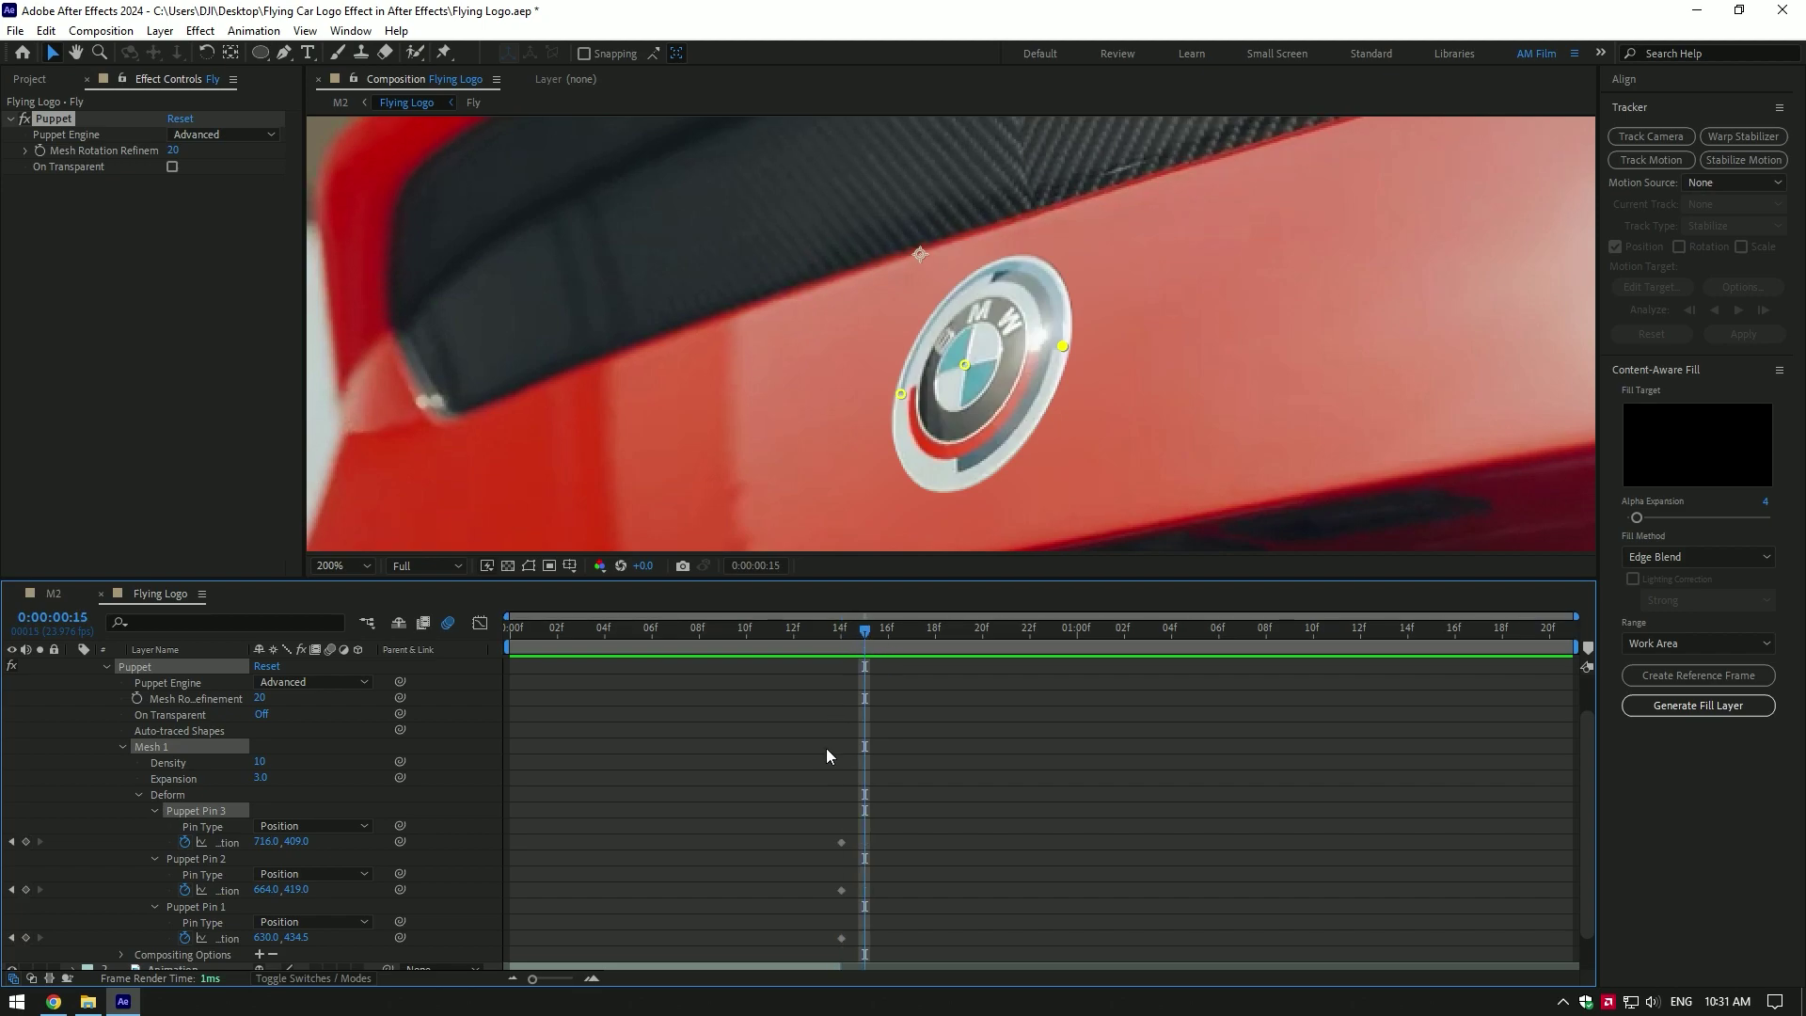
pyautogui.click(850, 637)
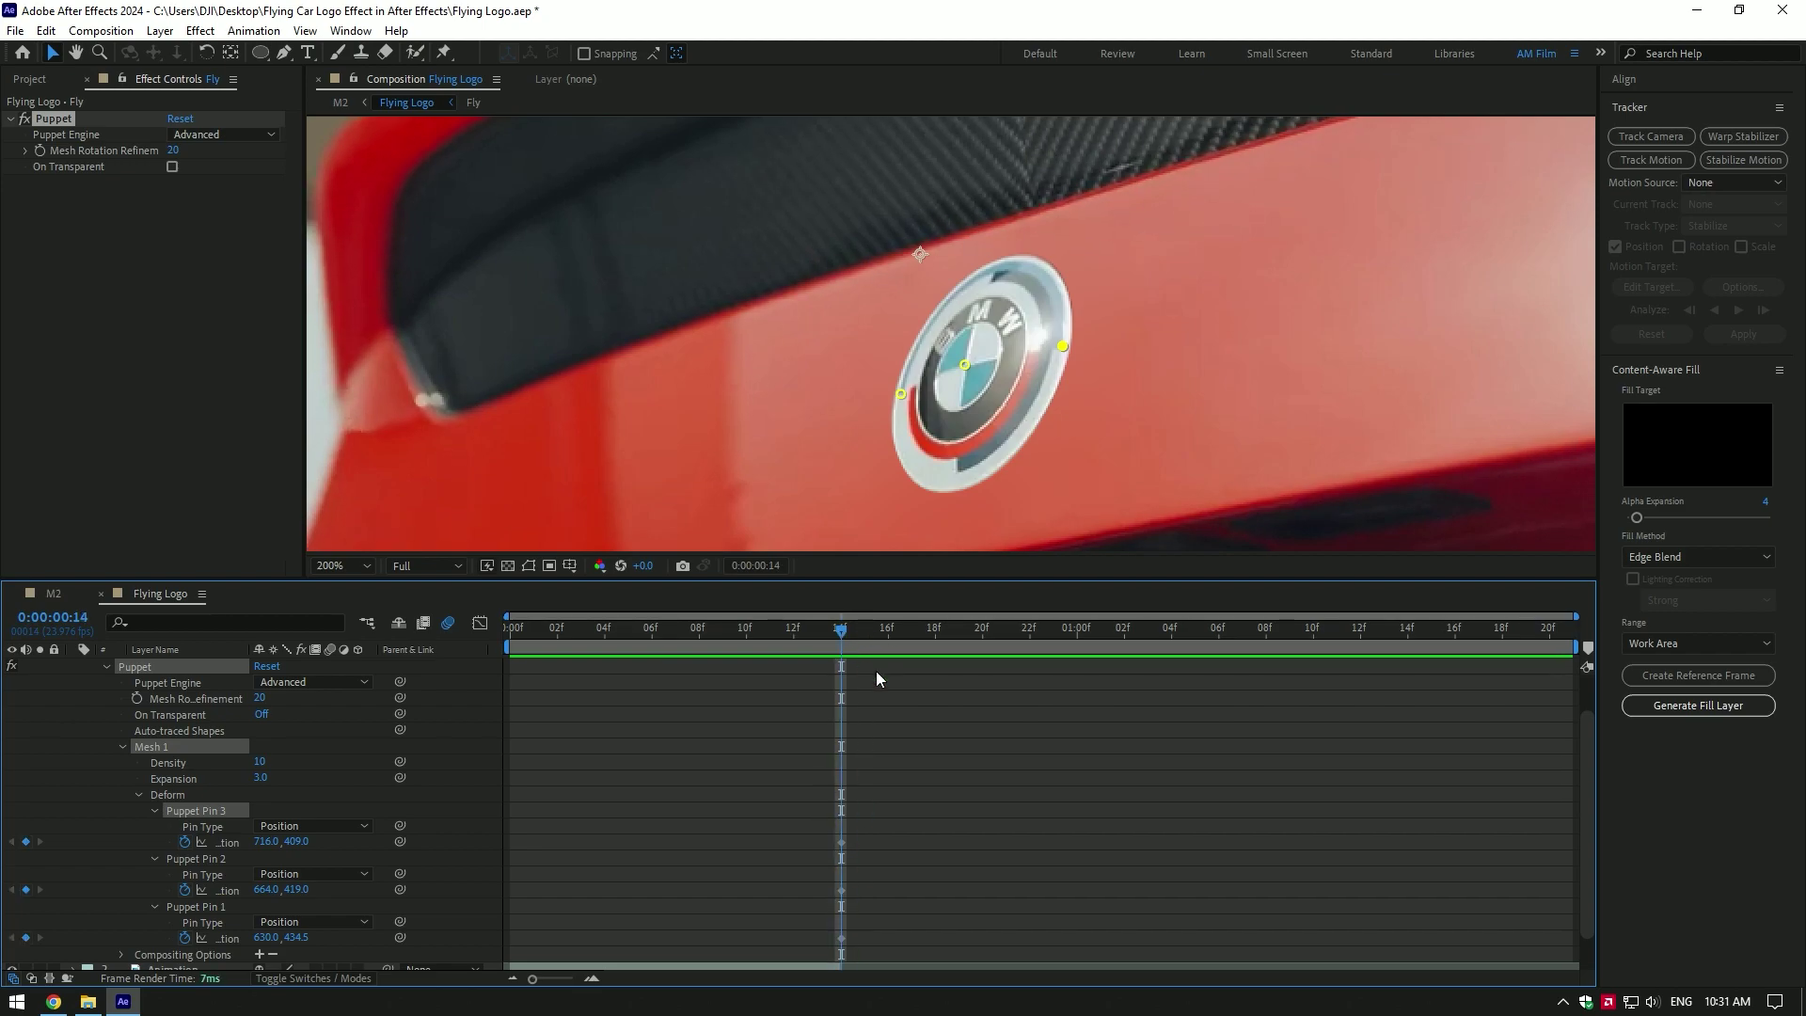
# Pose Puppet Pins 3 and 1 to flap the logo at 16f, 18f and 20f
pyautogui.click(864, 633)
pyautogui.click(887, 636)
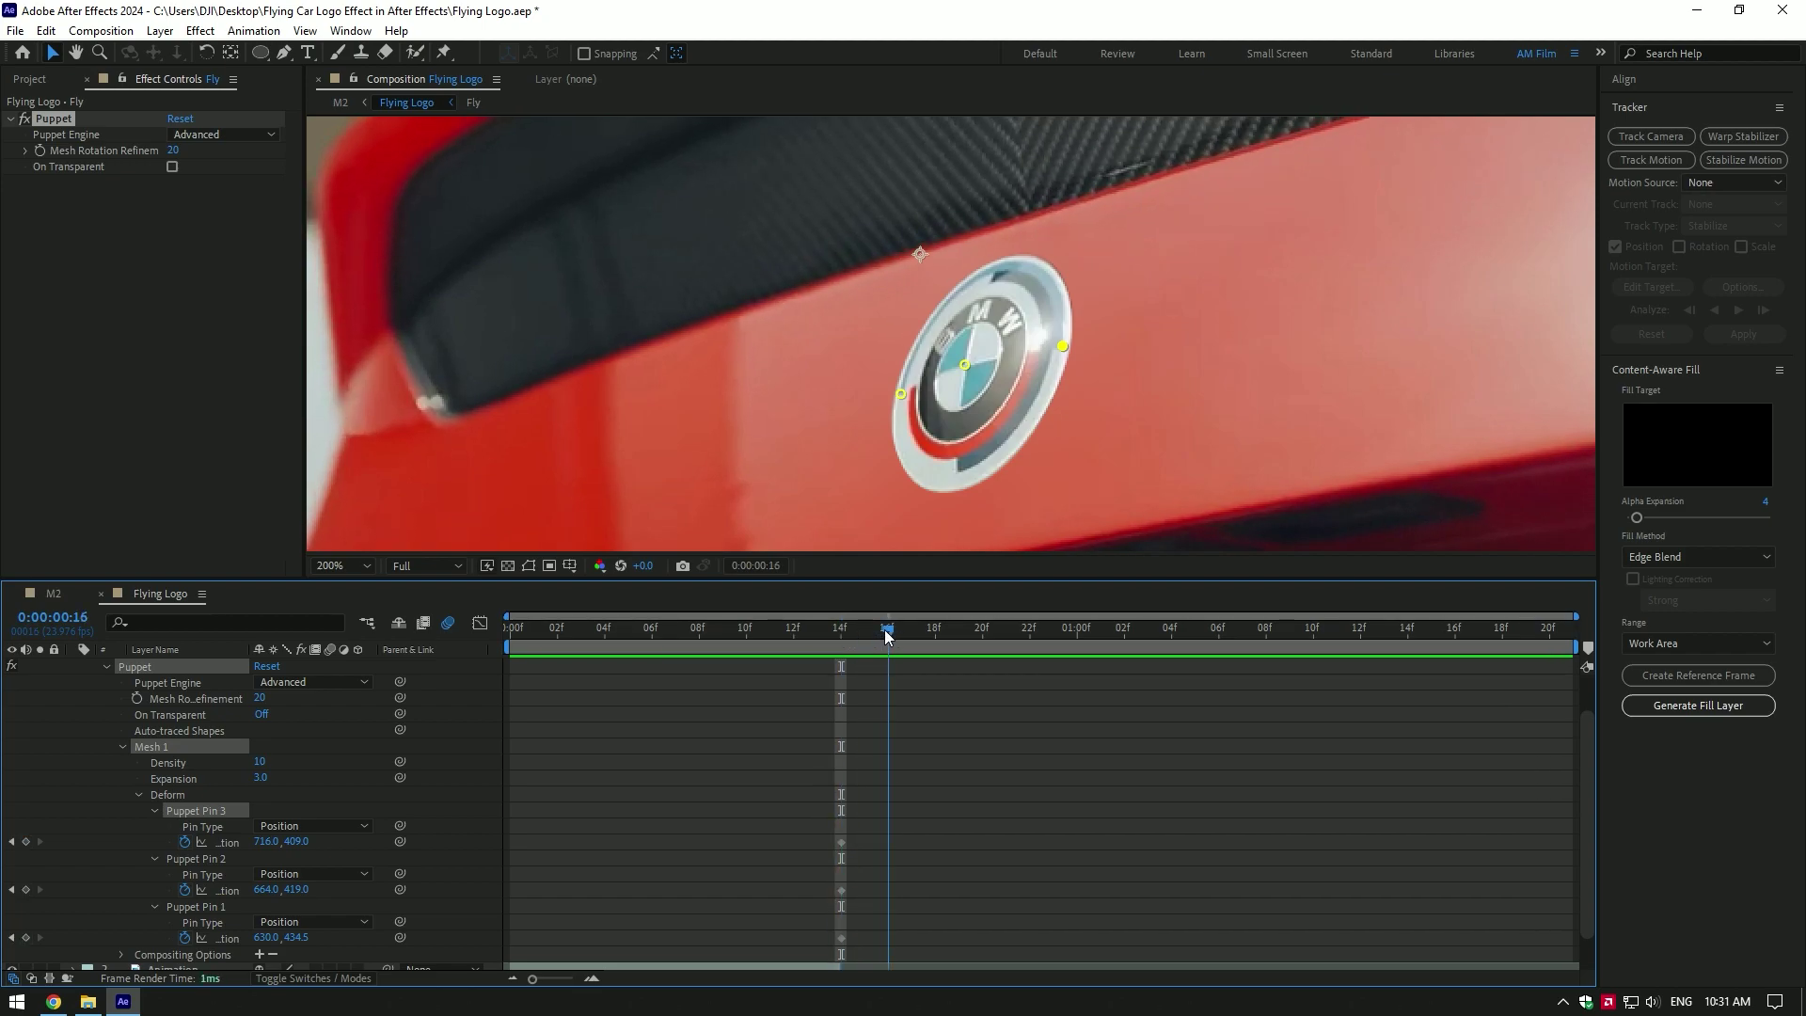
pyautogui.moveTo(1064, 347); pyautogui.dragTo(1046, 293)
pyautogui.moveTo(901, 394); pyautogui.dragTo(892, 335)
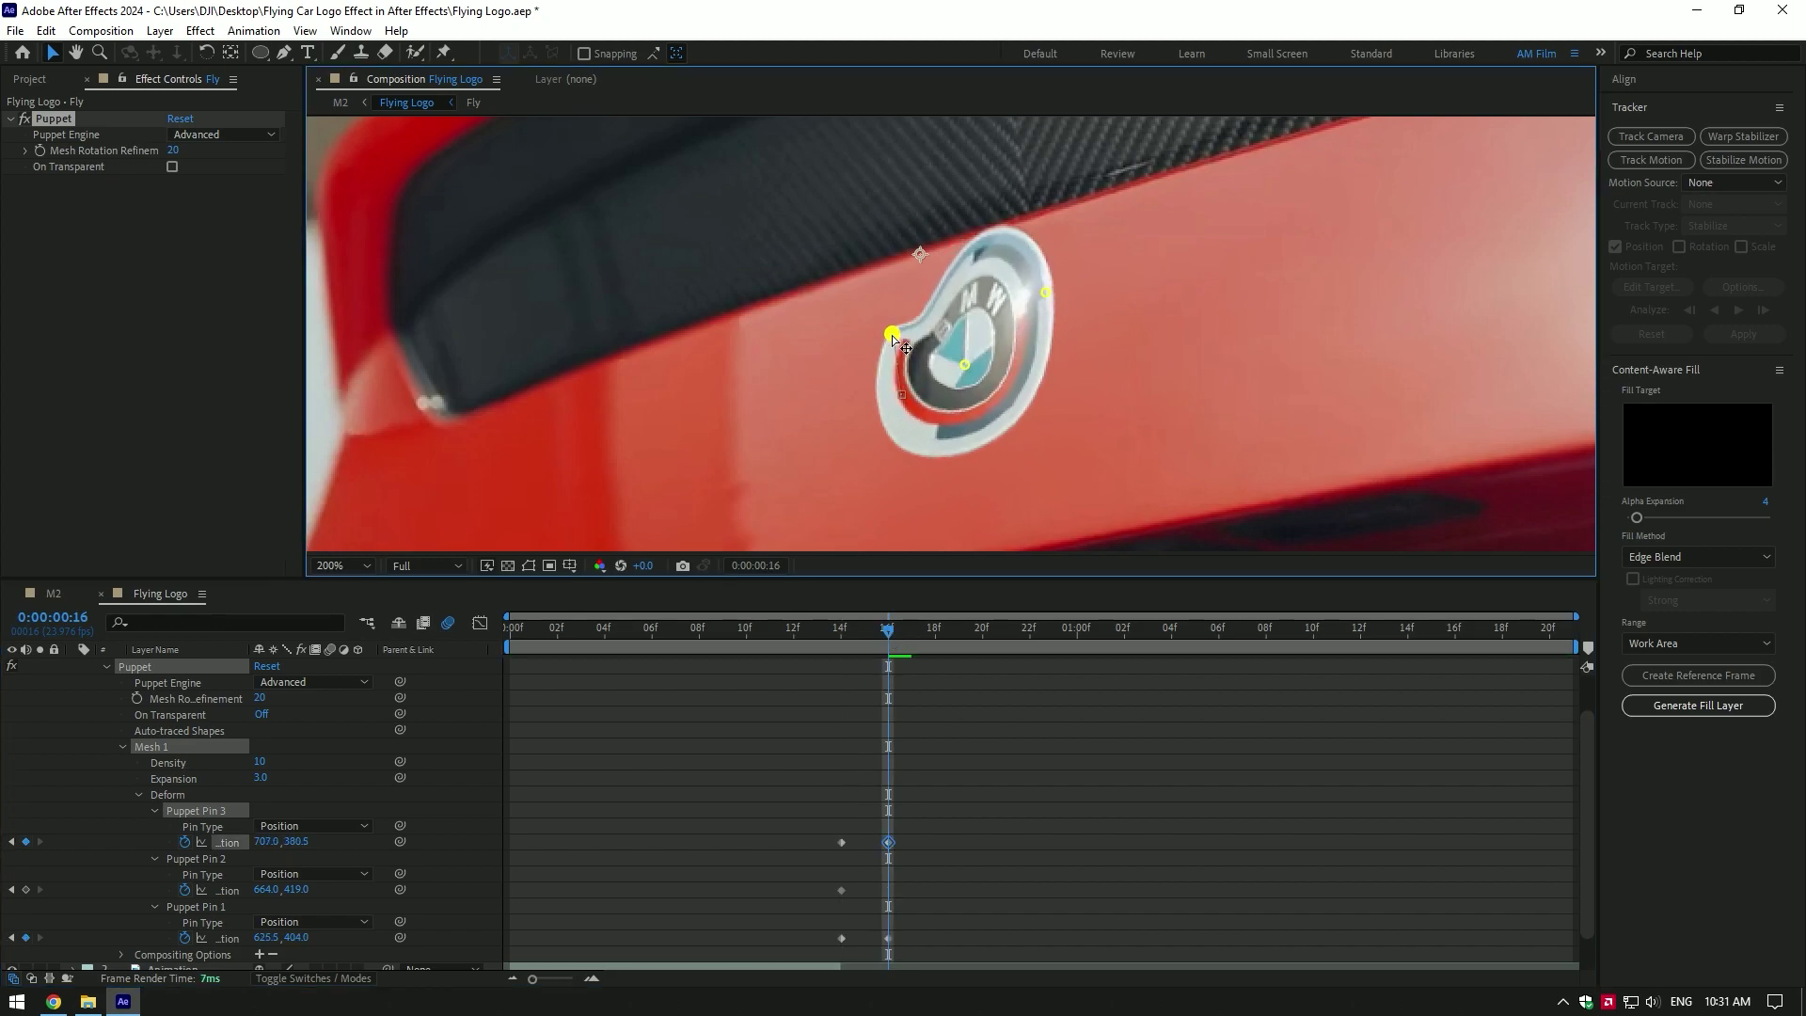
pyautogui.moveTo(892, 636); pyautogui.dragTo(935, 632)
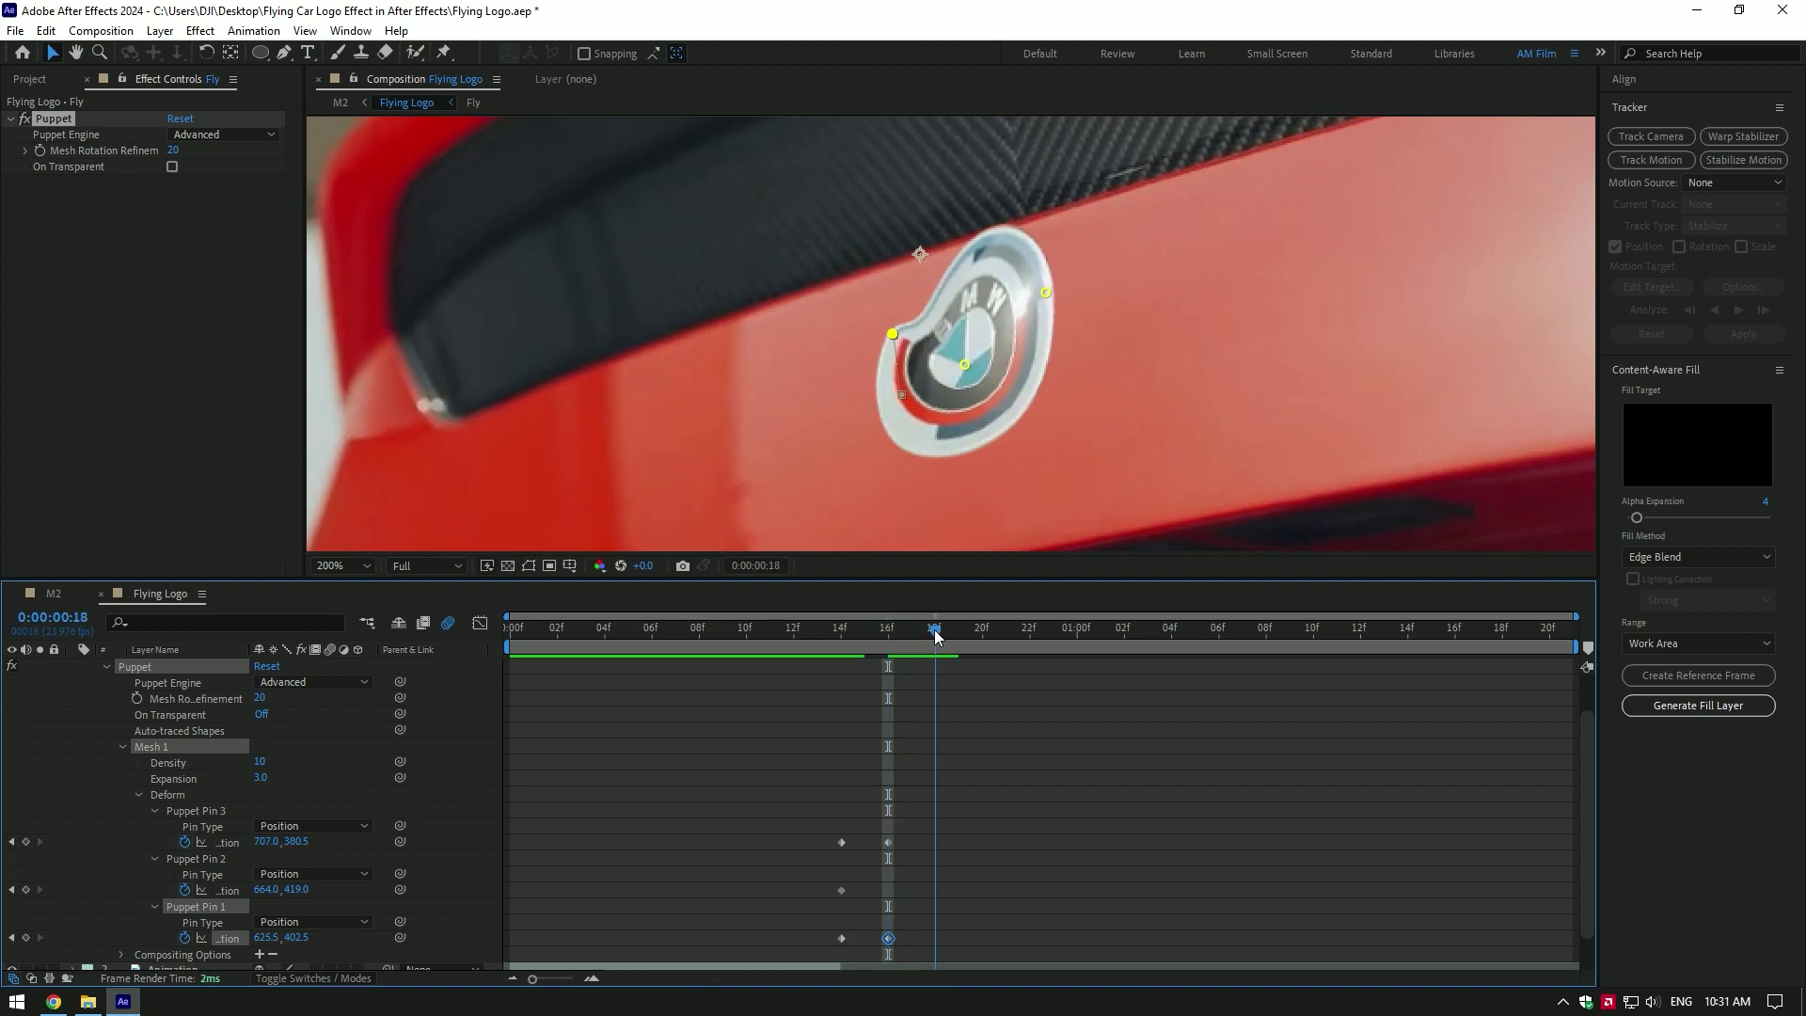
pyautogui.moveTo(1046, 291); pyautogui.dragTo(1055, 383)
pyautogui.moveTo(893, 336); pyautogui.dragTo(935, 411)
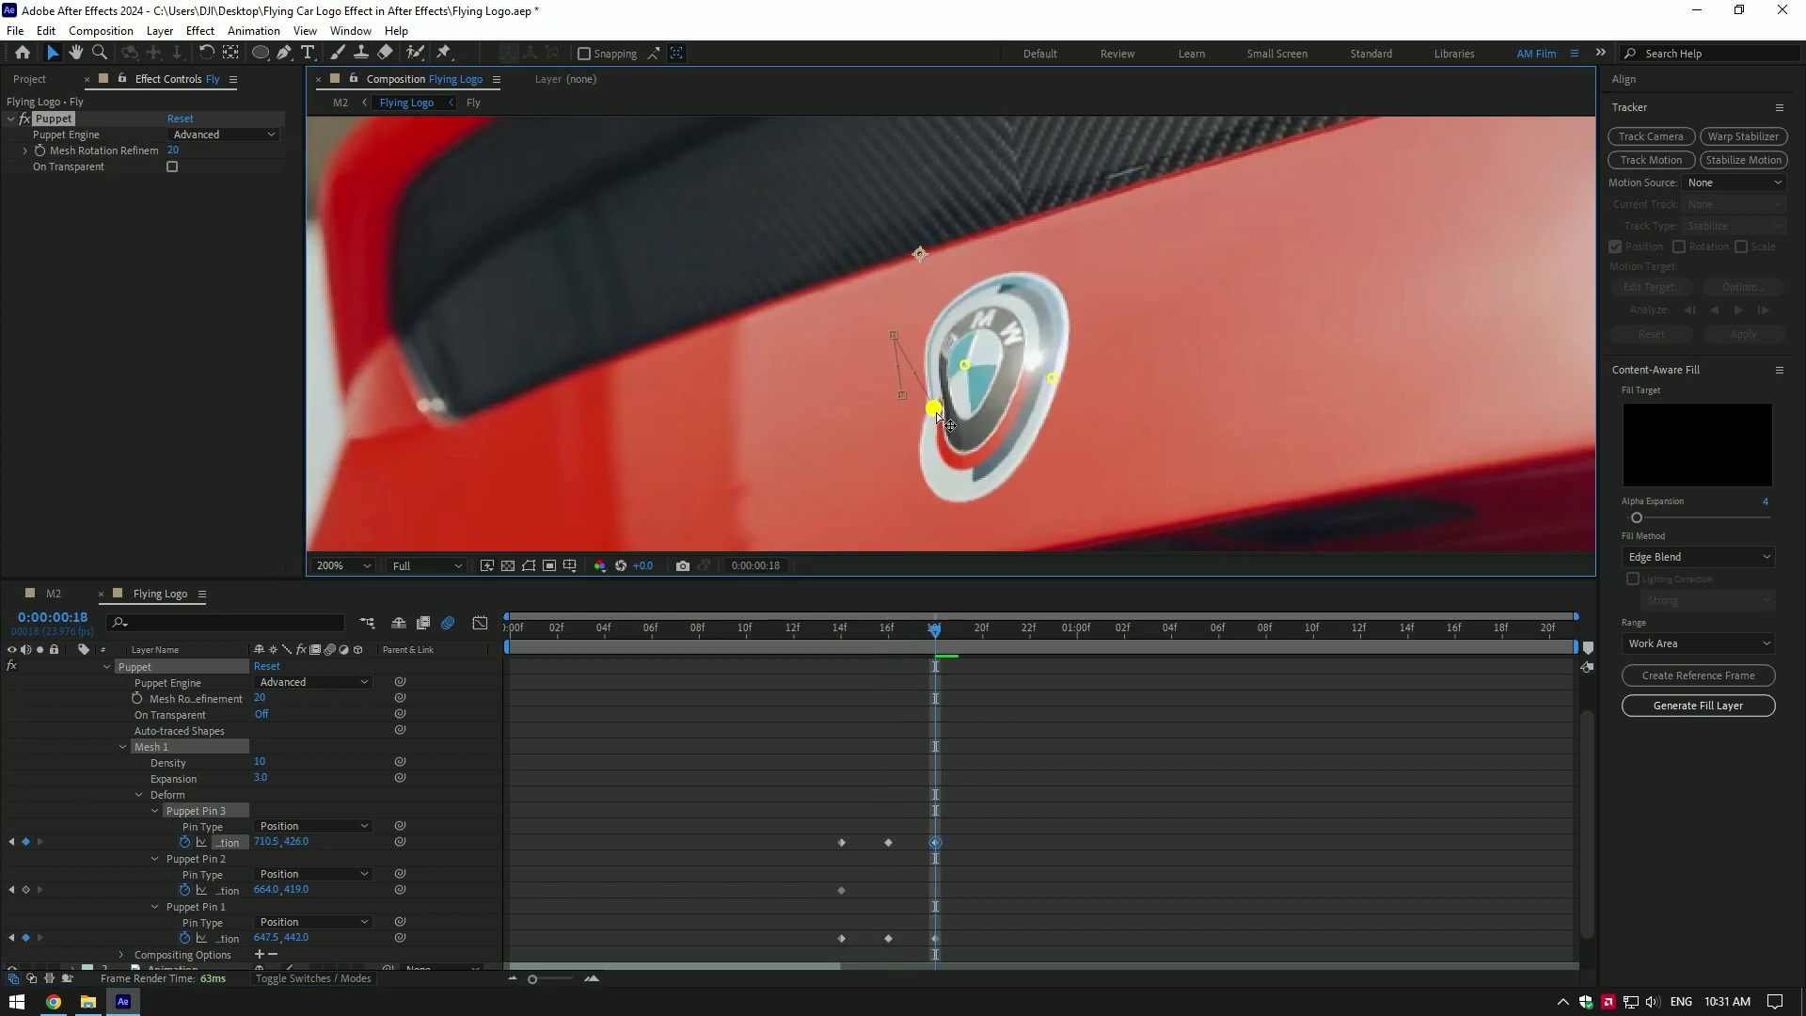
pyautogui.moveTo(1051, 380); pyautogui.dragTo(1020, 372)
pyautogui.moveTo(934, 627); pyautogui.dragTo(981, 627)
pyautogui.moveTo(932, 407); pyautogui.dragTo(895, 336)
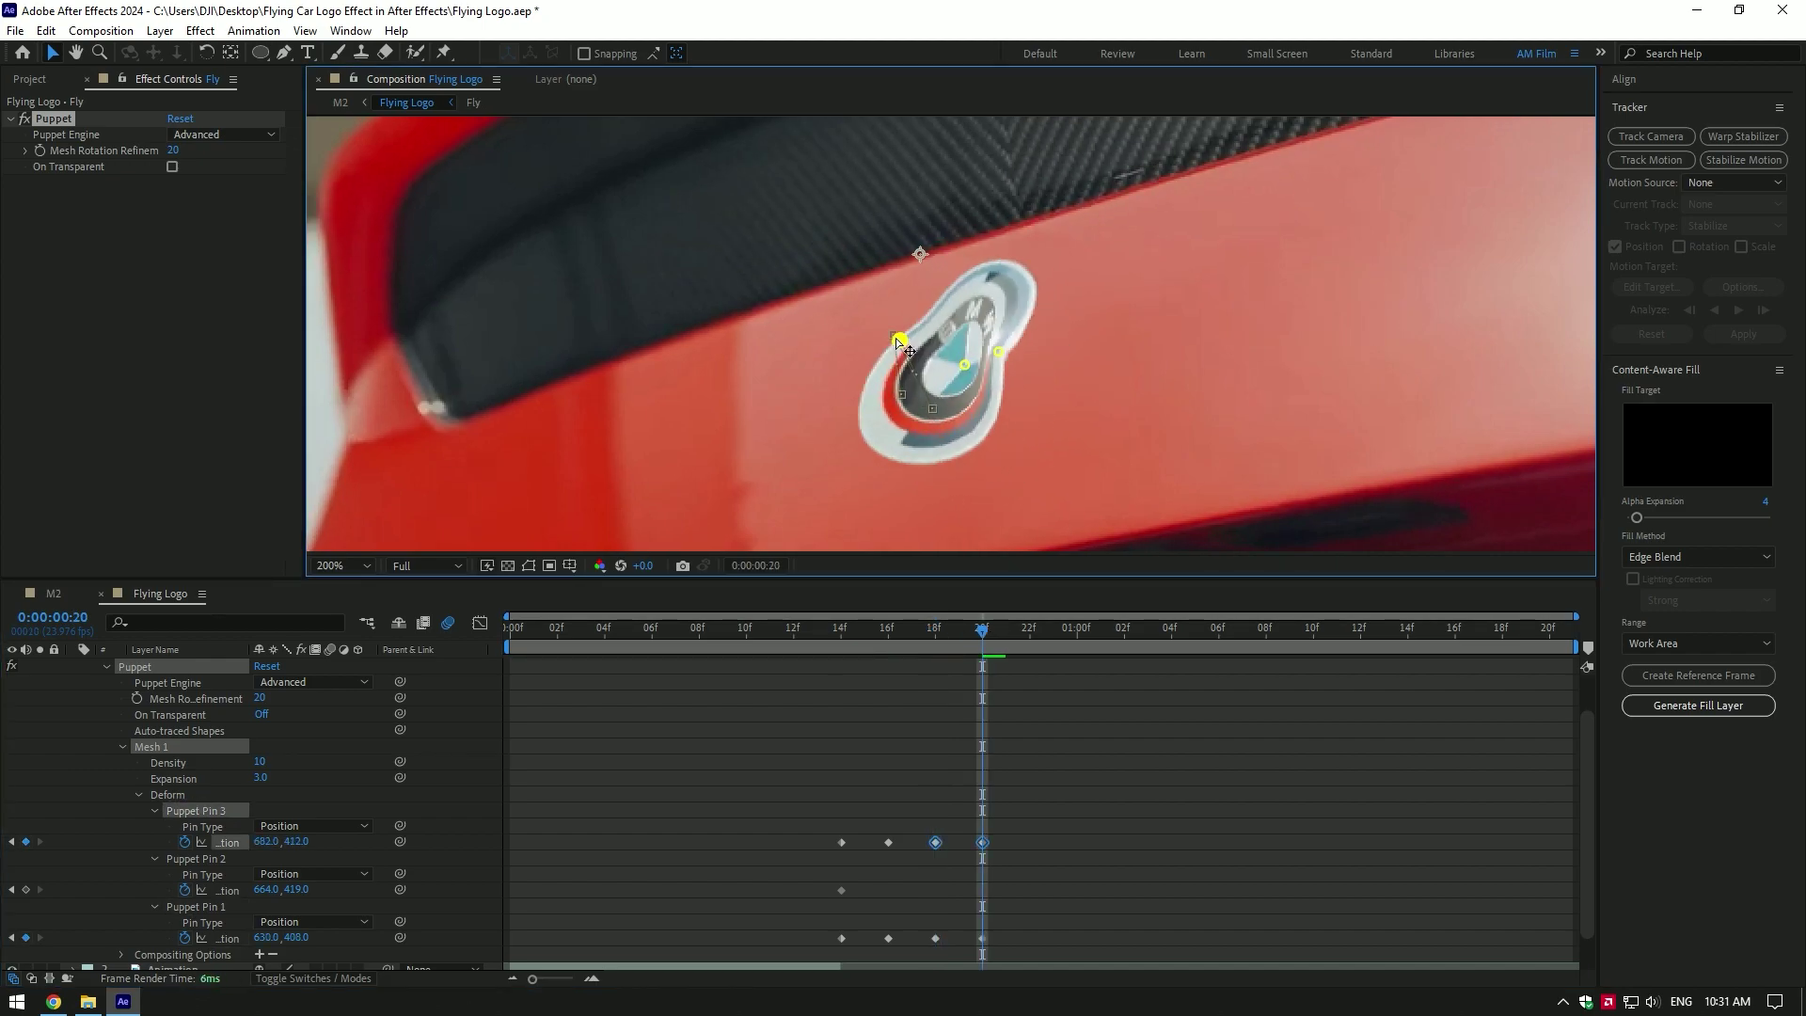
# Keyframe further alternating flap poses for Pins 3 and 1 every two frames
pyautogui.moveTo(980, 627); pyautogui.dragTo(1053, 628)
pyautogui.moveTo(895, 337); pyautogui.dragTo(901, 333)
pyautogui.moveTo(1053, 628)
pyautogui.mouseDown()
pyautogui.moveTo(1005, 627)
pyautogui.moveTo(1030, 627)
pyautogui.mouseUp()
pyautogui.moveTo(997, 372); pyautogui.dragTo(1011, 381)
pyautogui.moveTo(1030, 628); pyautogui.dragTo(1098, 623)
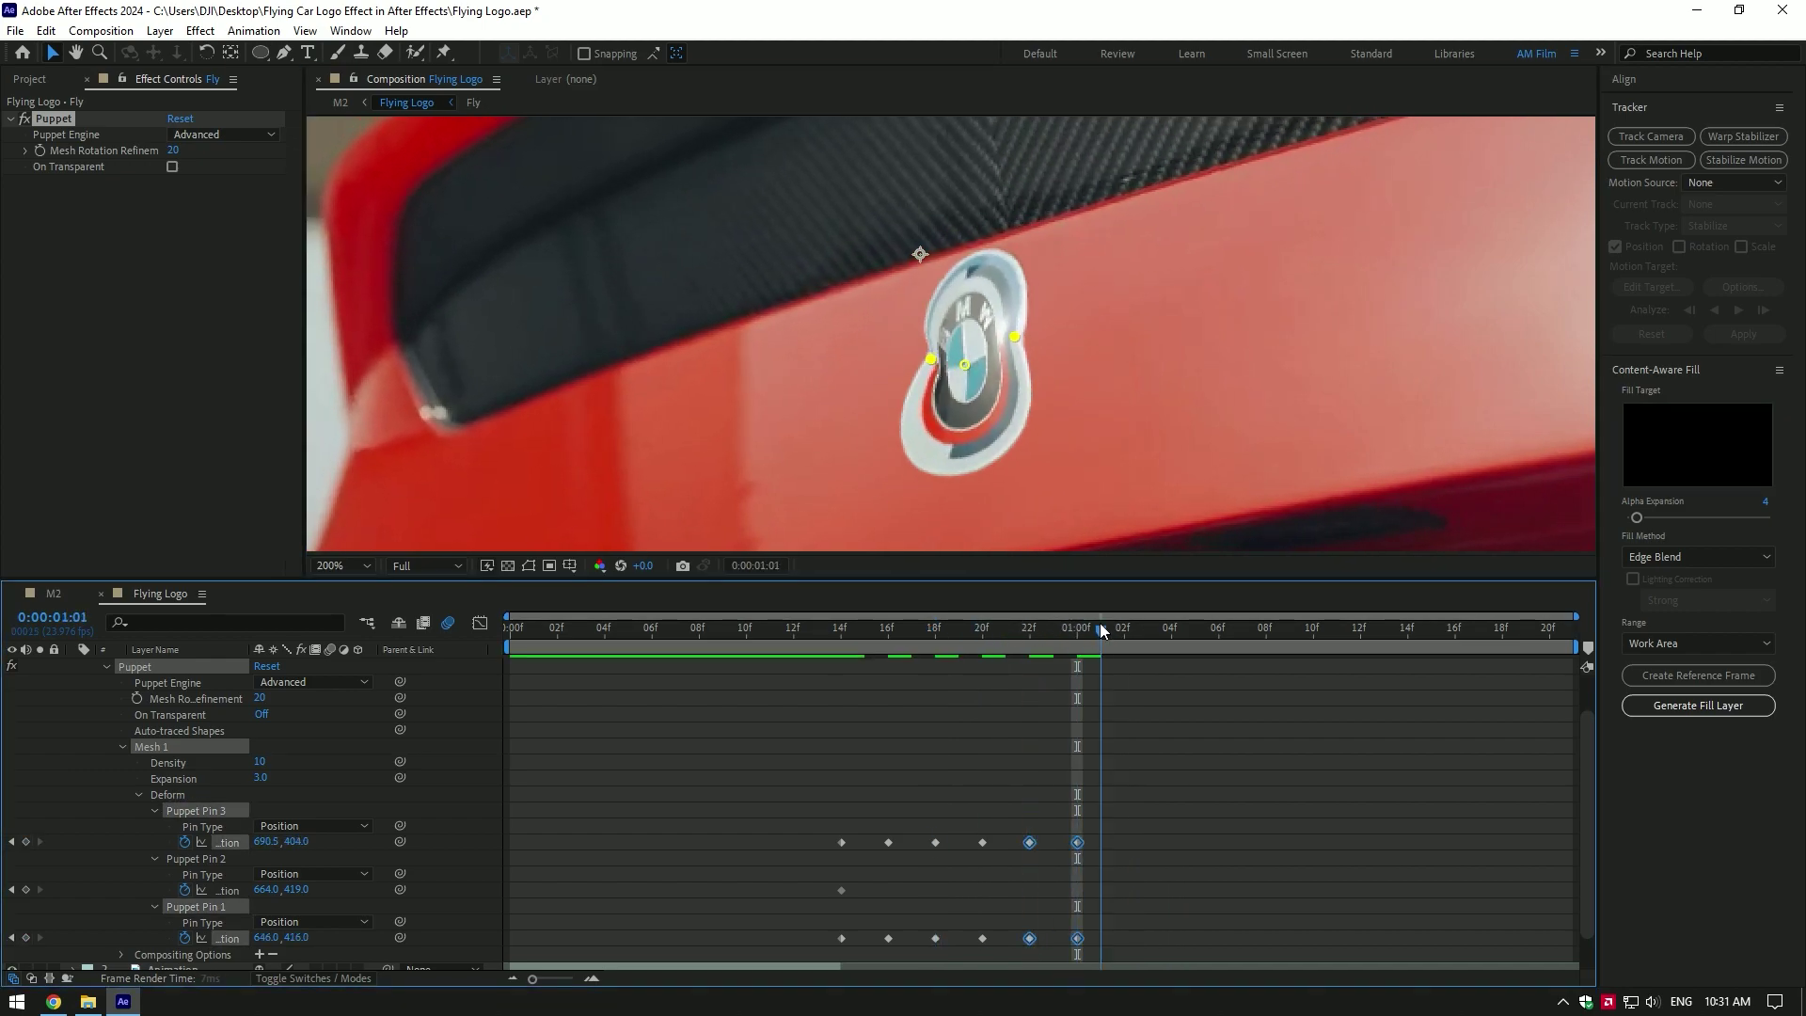
pyautogui.moveTo(1011, 381); pyautogui.dragTo(1021, 391)
pyautogui.moveTo(1077, 627); pyautogui.dragTo(1218, 628)
pyautogui.moveTo(1025, 395); pyautogui.dragTo(1035, 415)
pyautogui.moveTo(1218, 627); pyautogui.dragTo(1266, 628)
pyautogui.moveTo(1030, 402); pyautogui.dragTo(1016, 381)
# Finish the flap poses through 1:18 and 1:20, then return the playhead to 14f
pyautogui.moveTo(1265, 627); pyautogui.dragTo(1313, 628)
pyautogui.moveTo(1016, 381); pyautogui.dragTo(1009, 362)
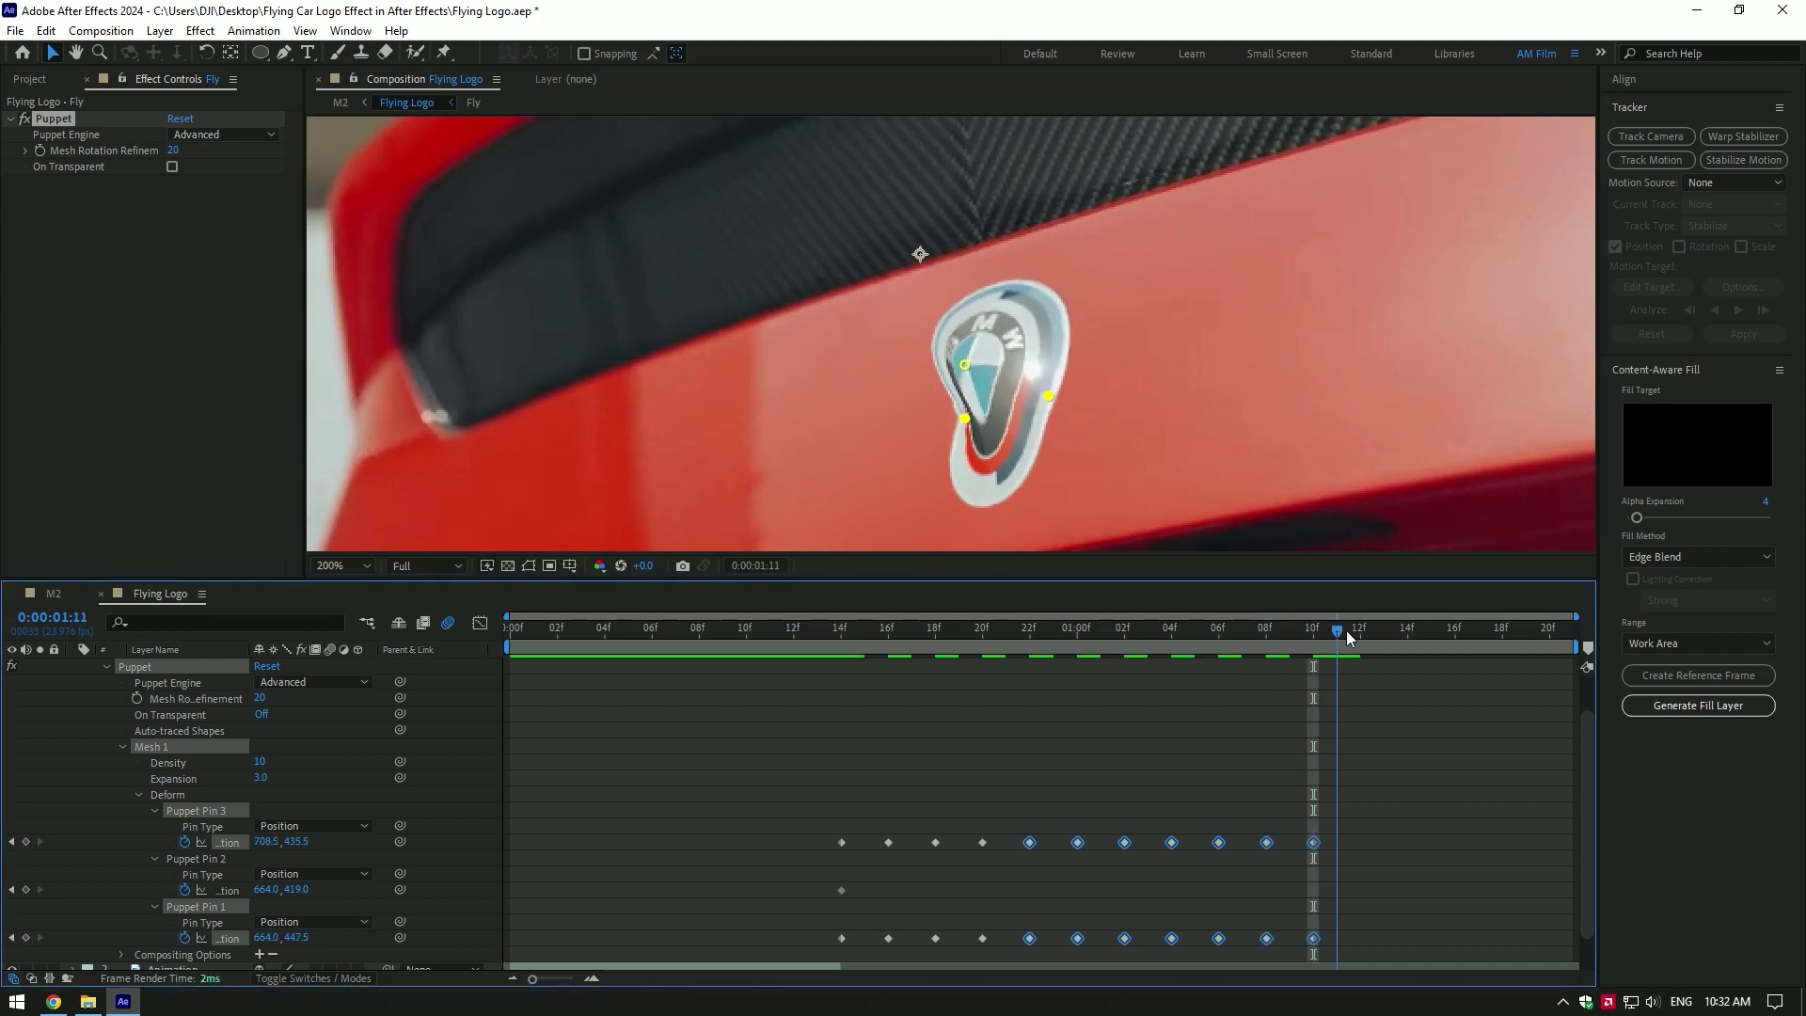
pyautogui.moveTo(1313, 628); pyautogui.dragTo(1360, 628)
pyautogui.moveTo(1008, 362); pyautogui.dragTo(1004, 346)
pyautogui.moveTo(1360, 627); pyautogui.dragTo(1454, 627)
pyautogui.moveTo(1004, 346); pyautogui.dragTo(1000, 329)
pyautogui.moveTo(1475, 628); pyautogui.dragTo(1501, 627)
pyautogui.moveTo(999, 329); pyautogui.dragTo(1001, 328)
pyautogui.moveTo(1501, 627); pyautogui.dragTo(1547, 628)
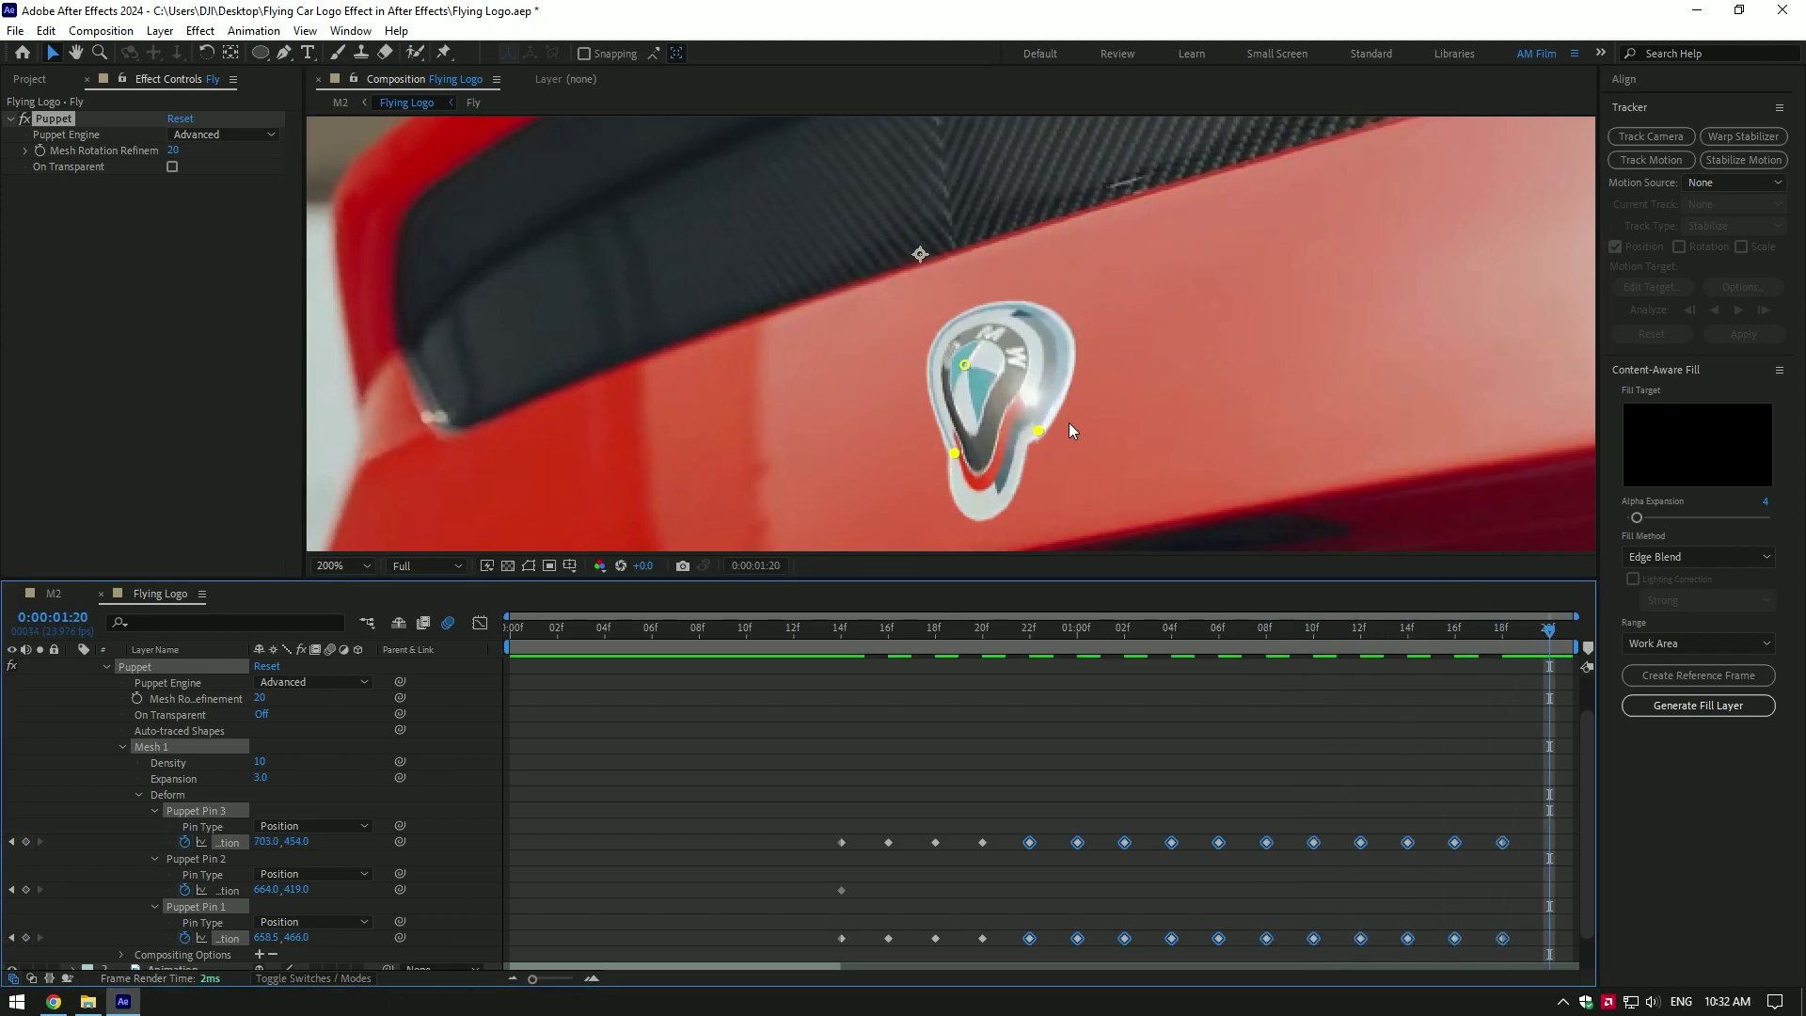
pyautogui.moveTo(1000, 330); pyautogui.dragTo(1004, 327)
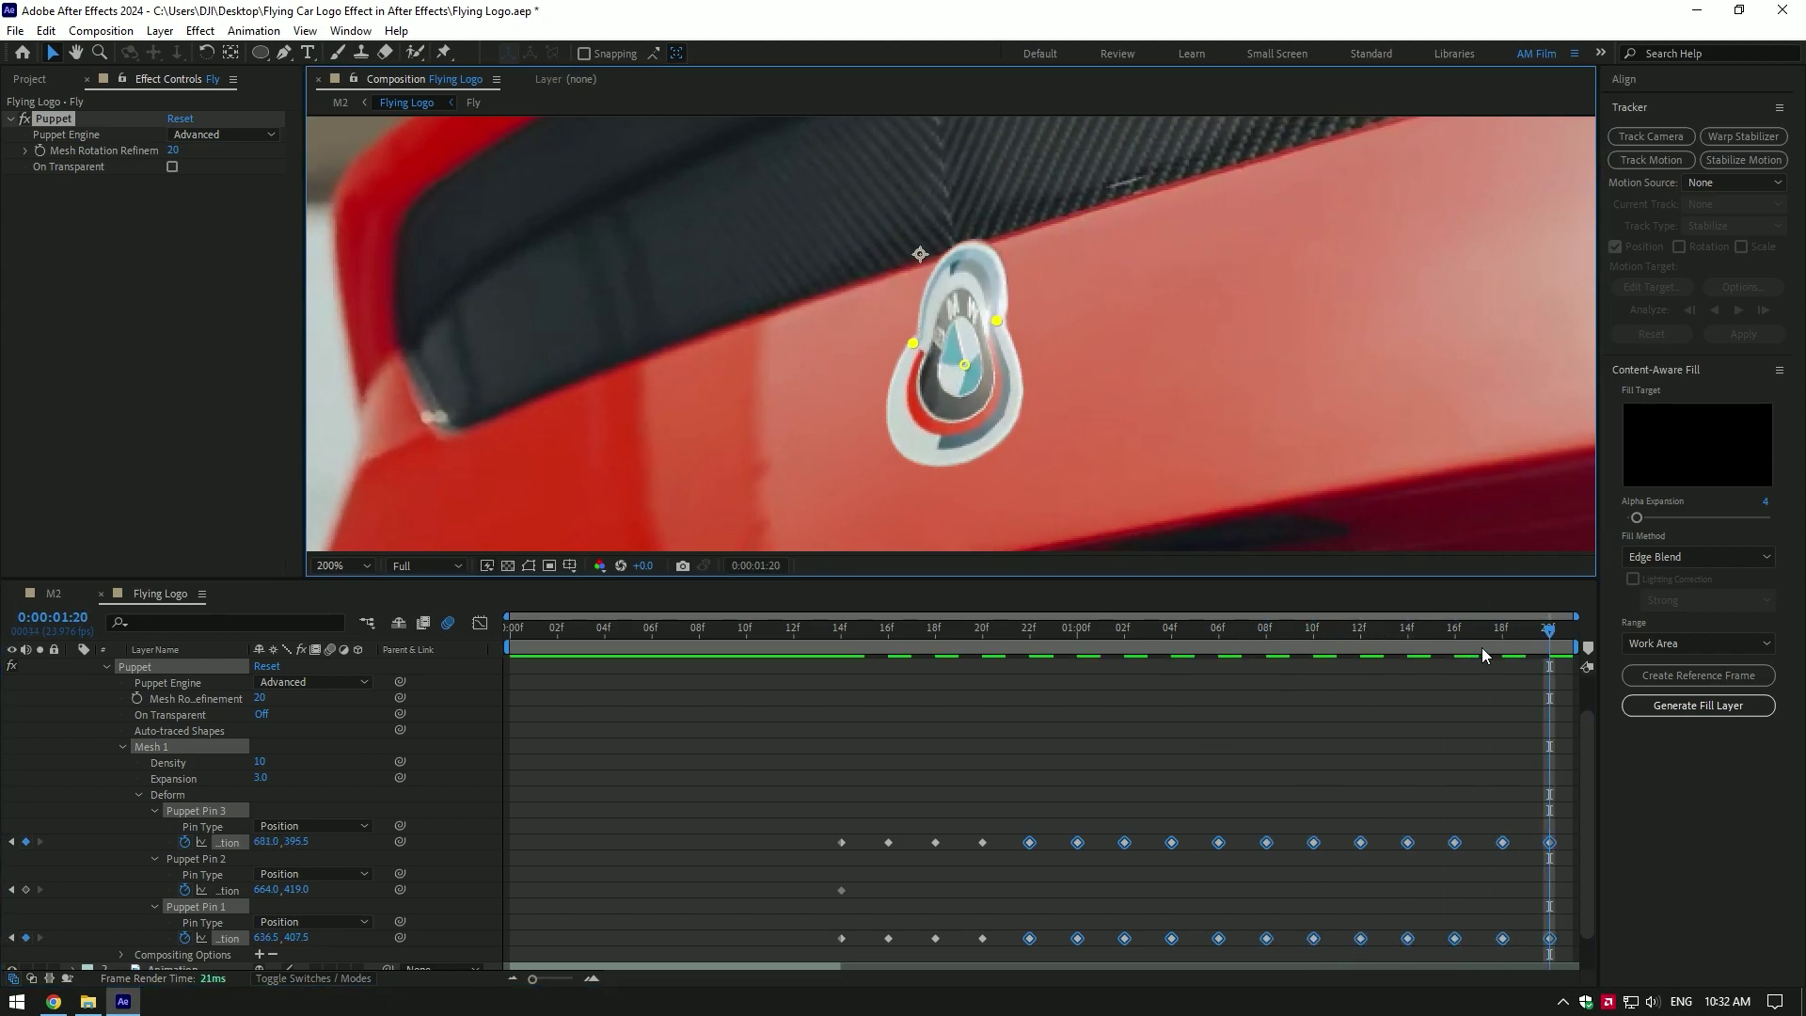
pyautogui.moveTo(1429, 645); pyautogui.dragTo(839, 658)
# Preview the flapping badge, then apply Easy Ease to every Puppet Pin keyframe
pyautogui.scroll(-1, 1006, 406)
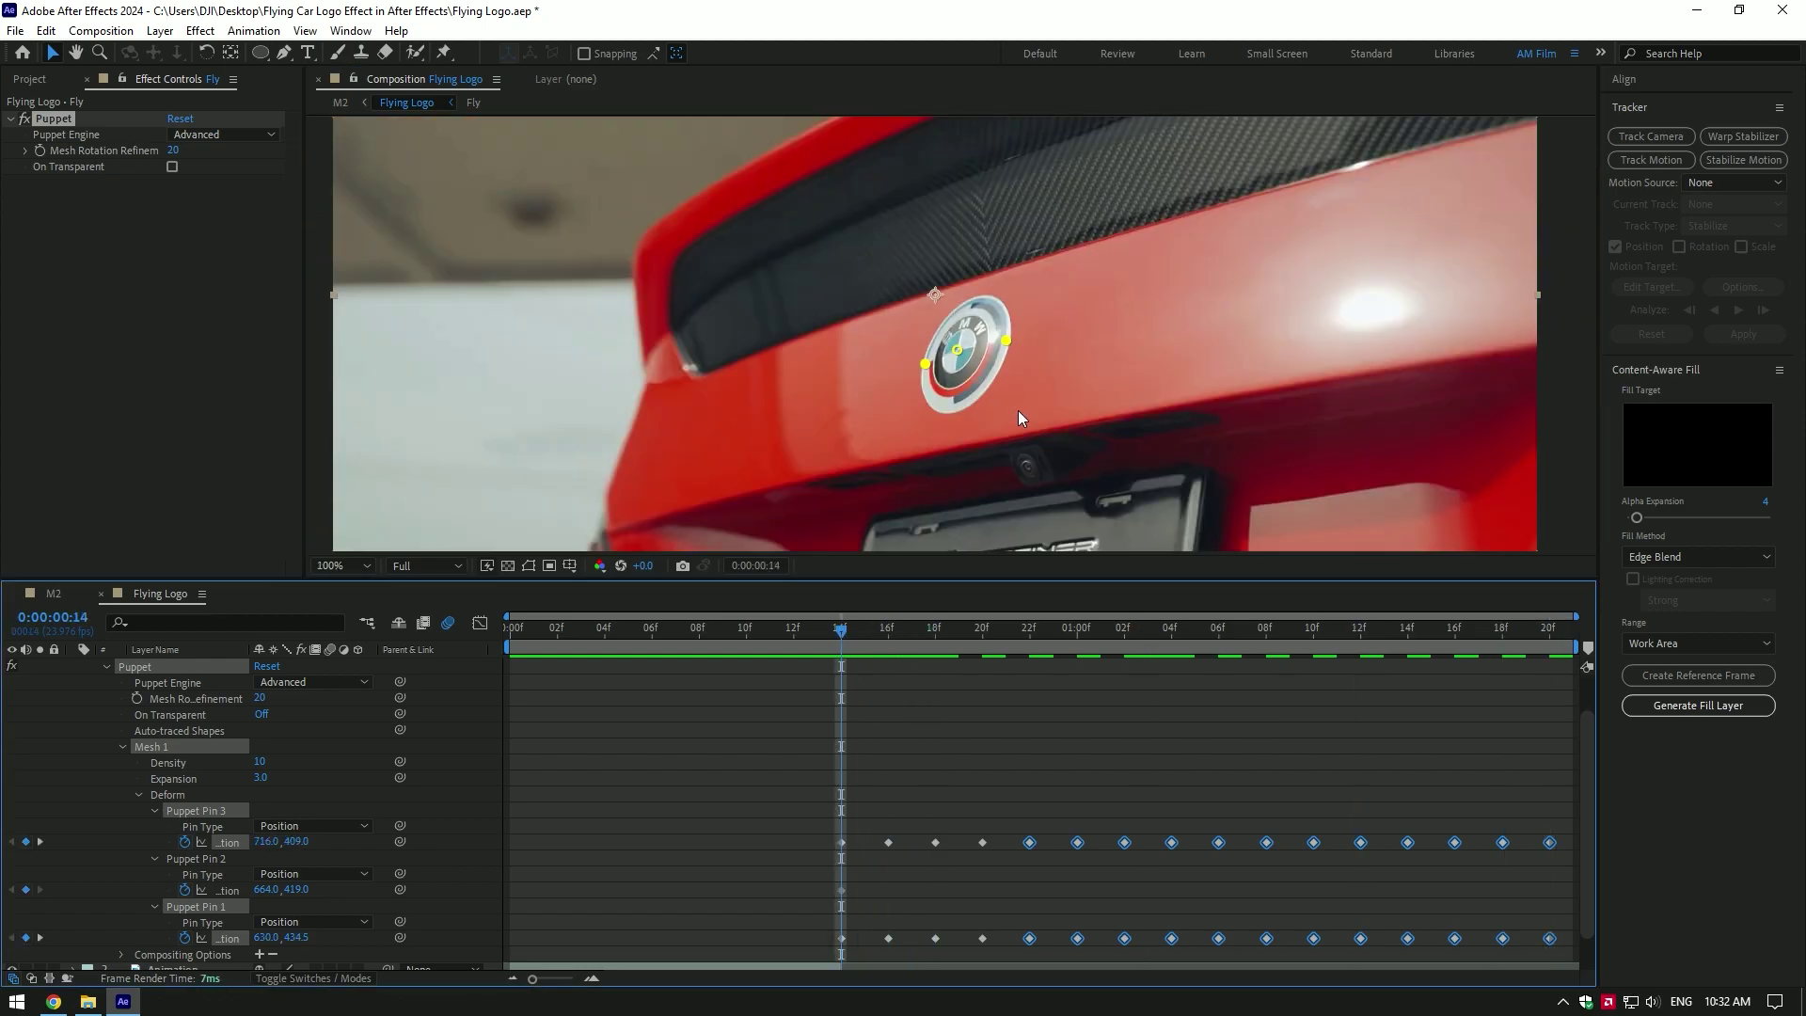
pyautogui.press('space')
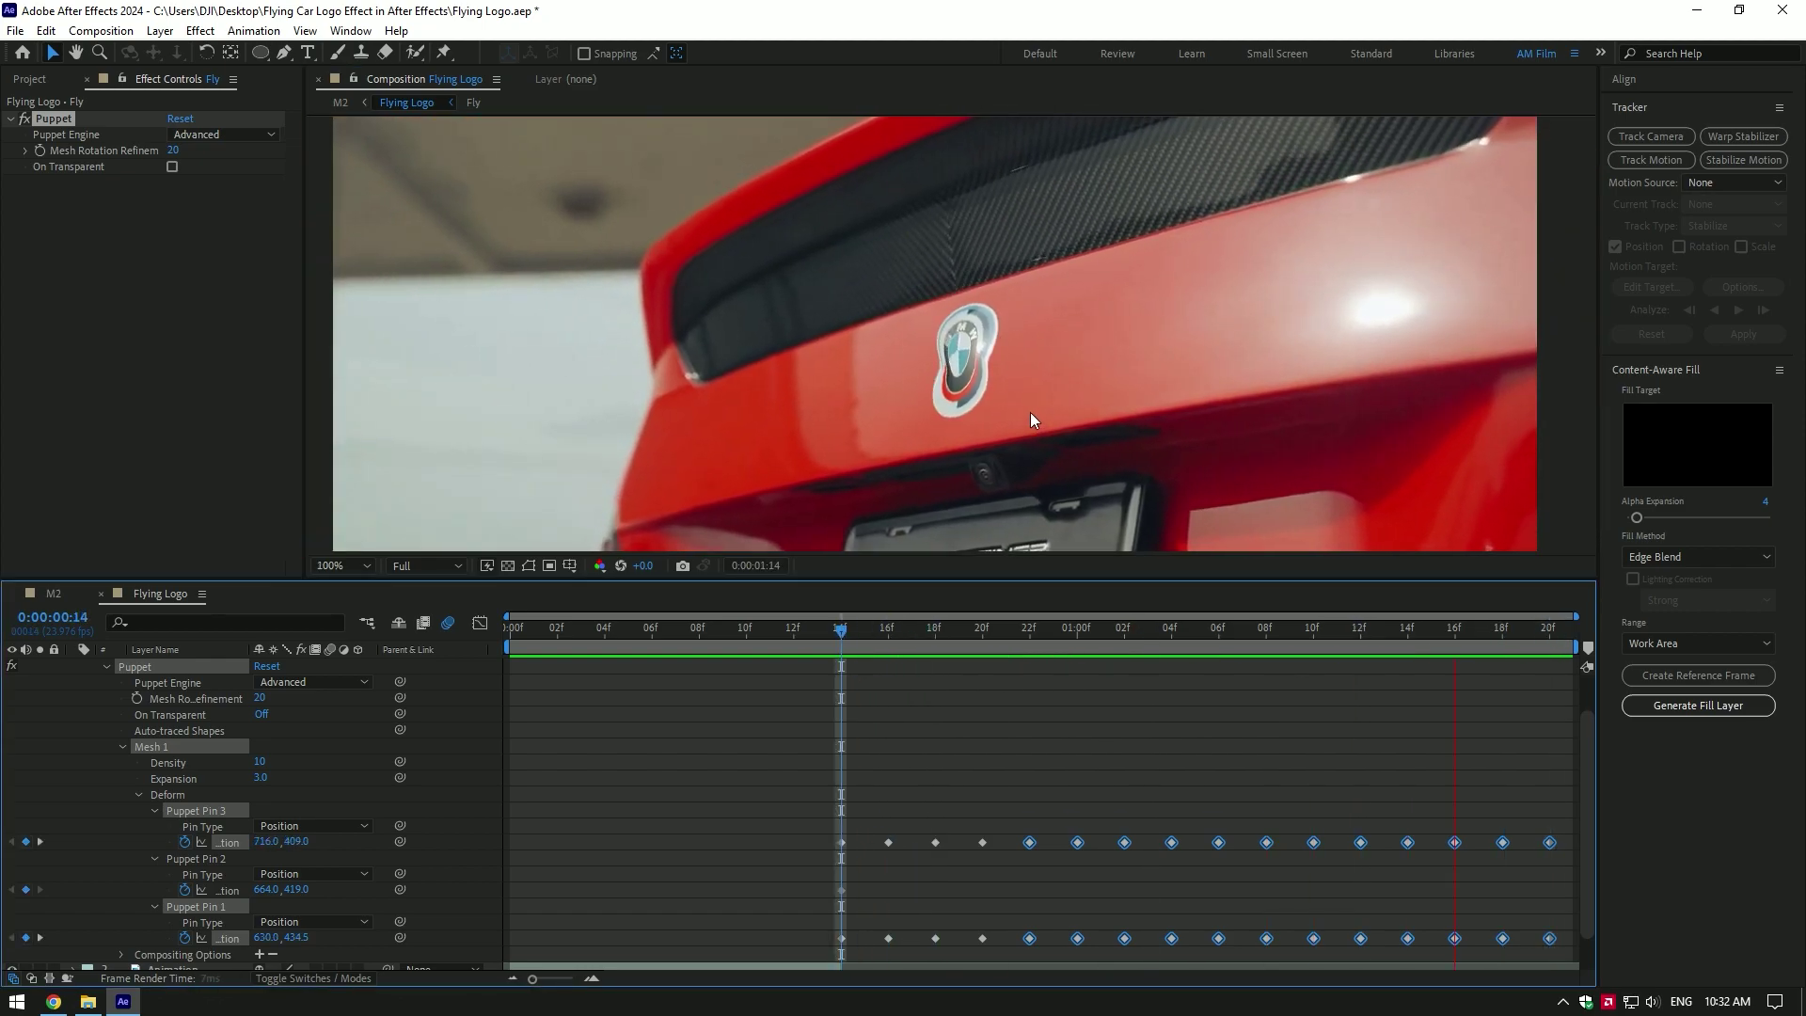
pyautogui.moveTo(805, 823); pyautogui.dragTo(1567, 951)
pyautogui.press('F9')
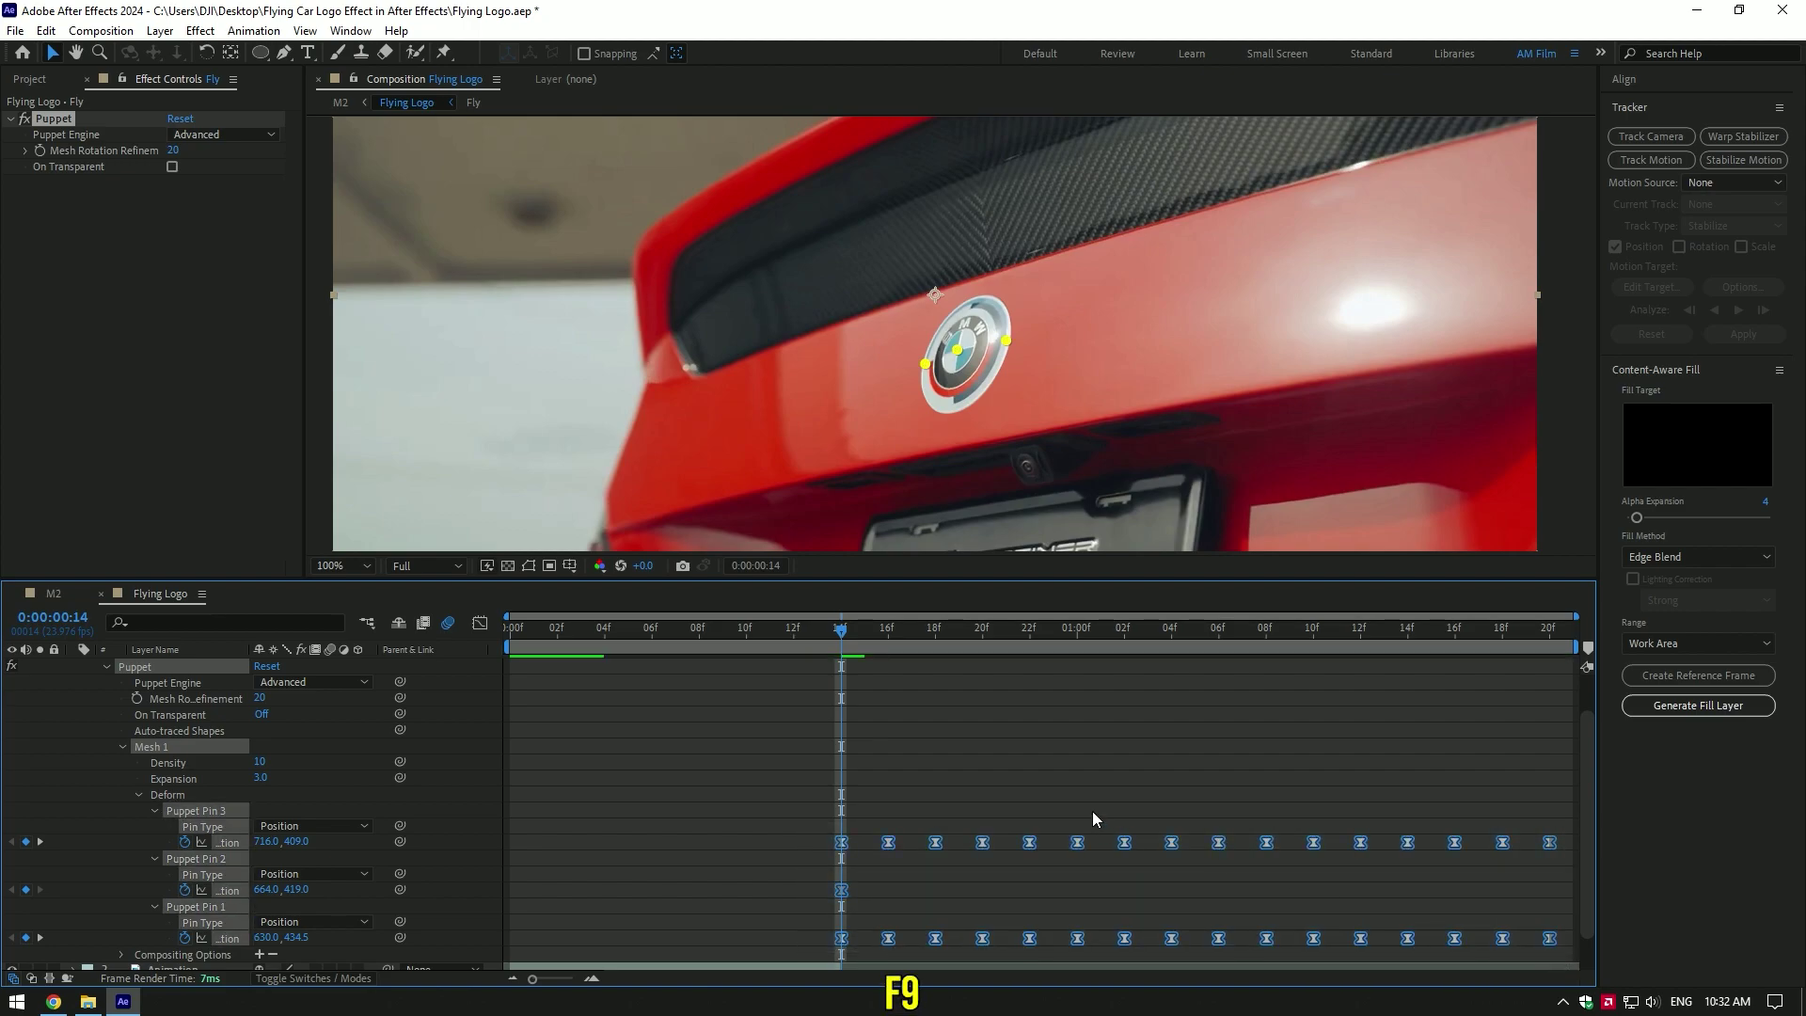
pyautogui.scroll(2, 954, 793)
# Keyframe the Fly layer's Position at 14f, then move the logo up-right off-screen at 1:20
pyautogui.press('p')
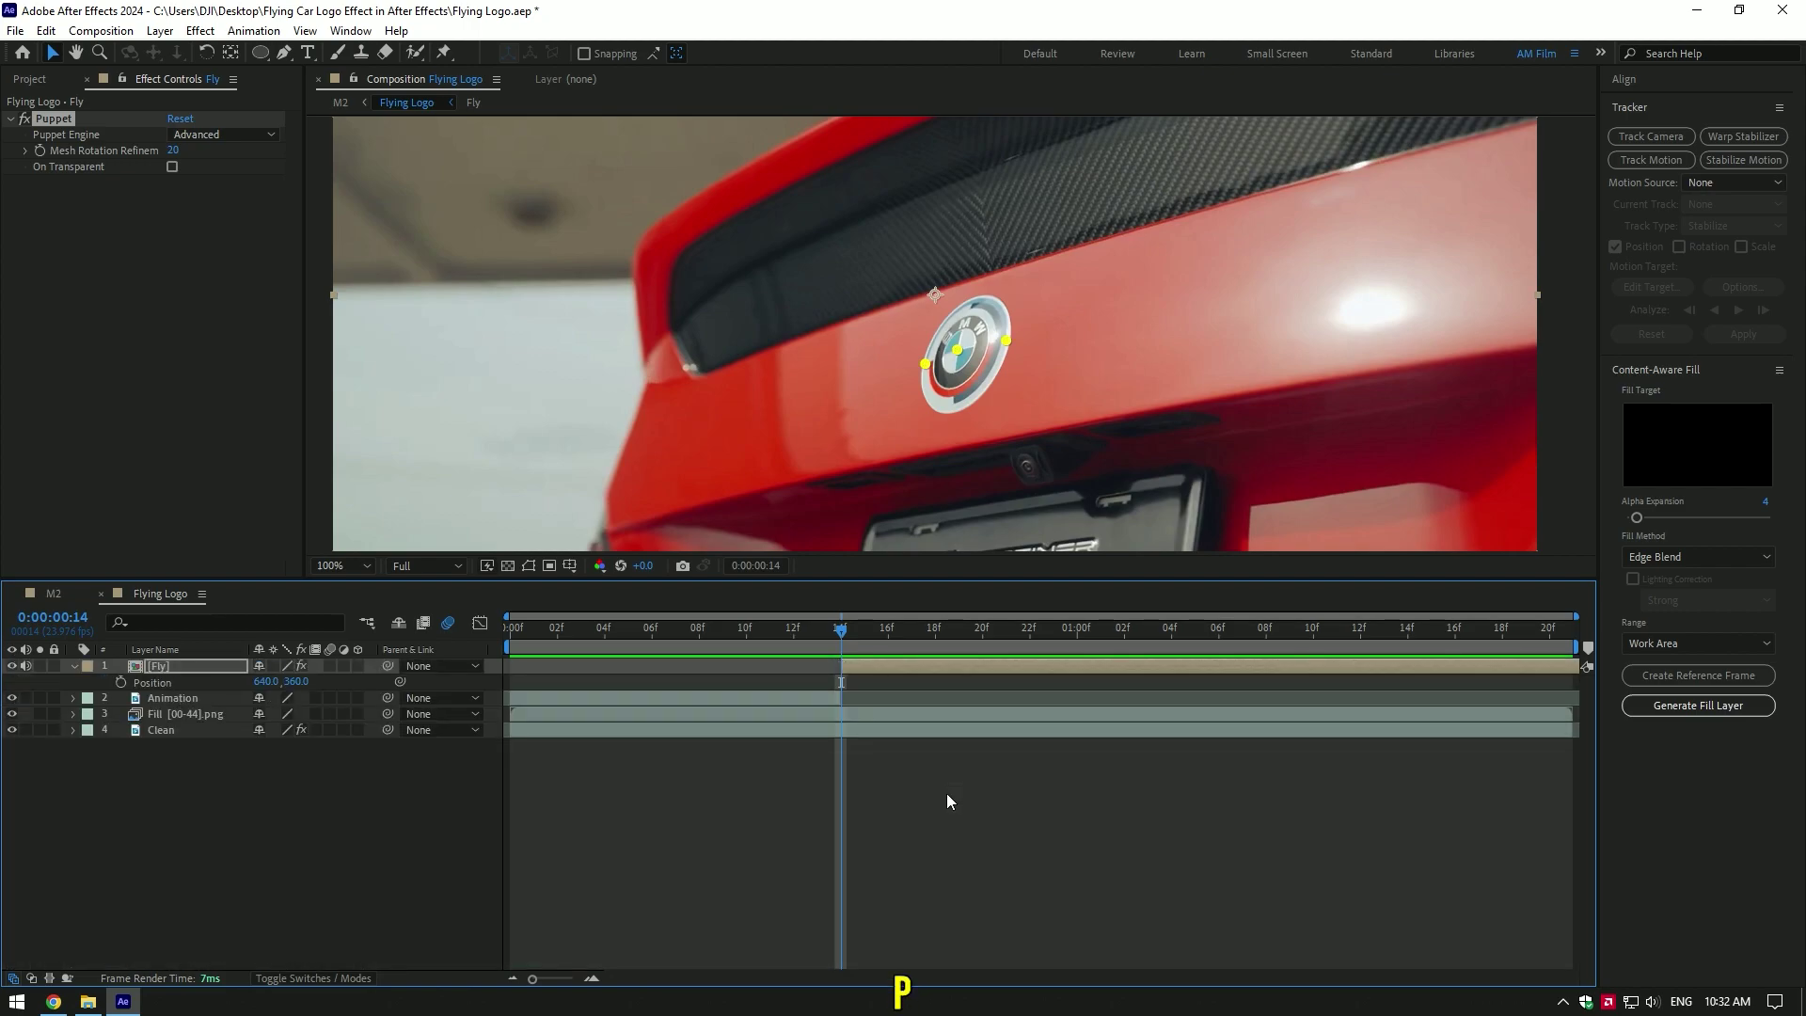
pyautogui.click(120, 683)
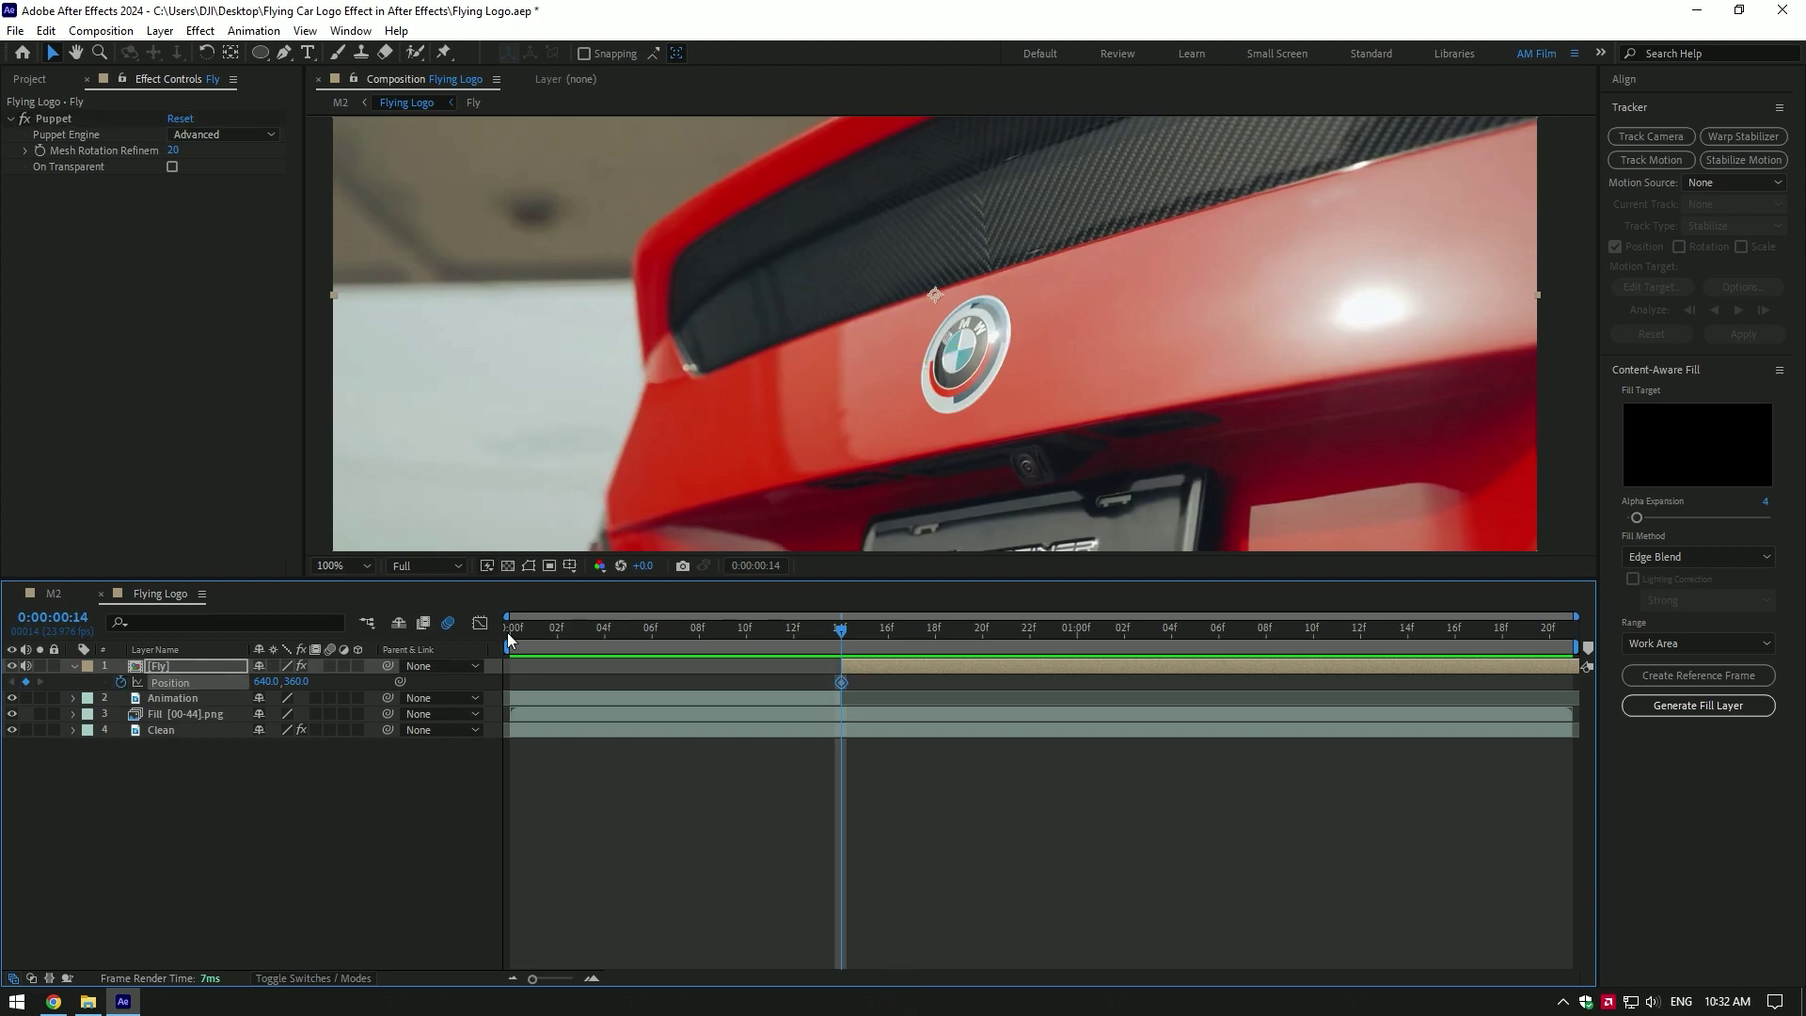
pyautogui.scroll(-2, 995, 326)
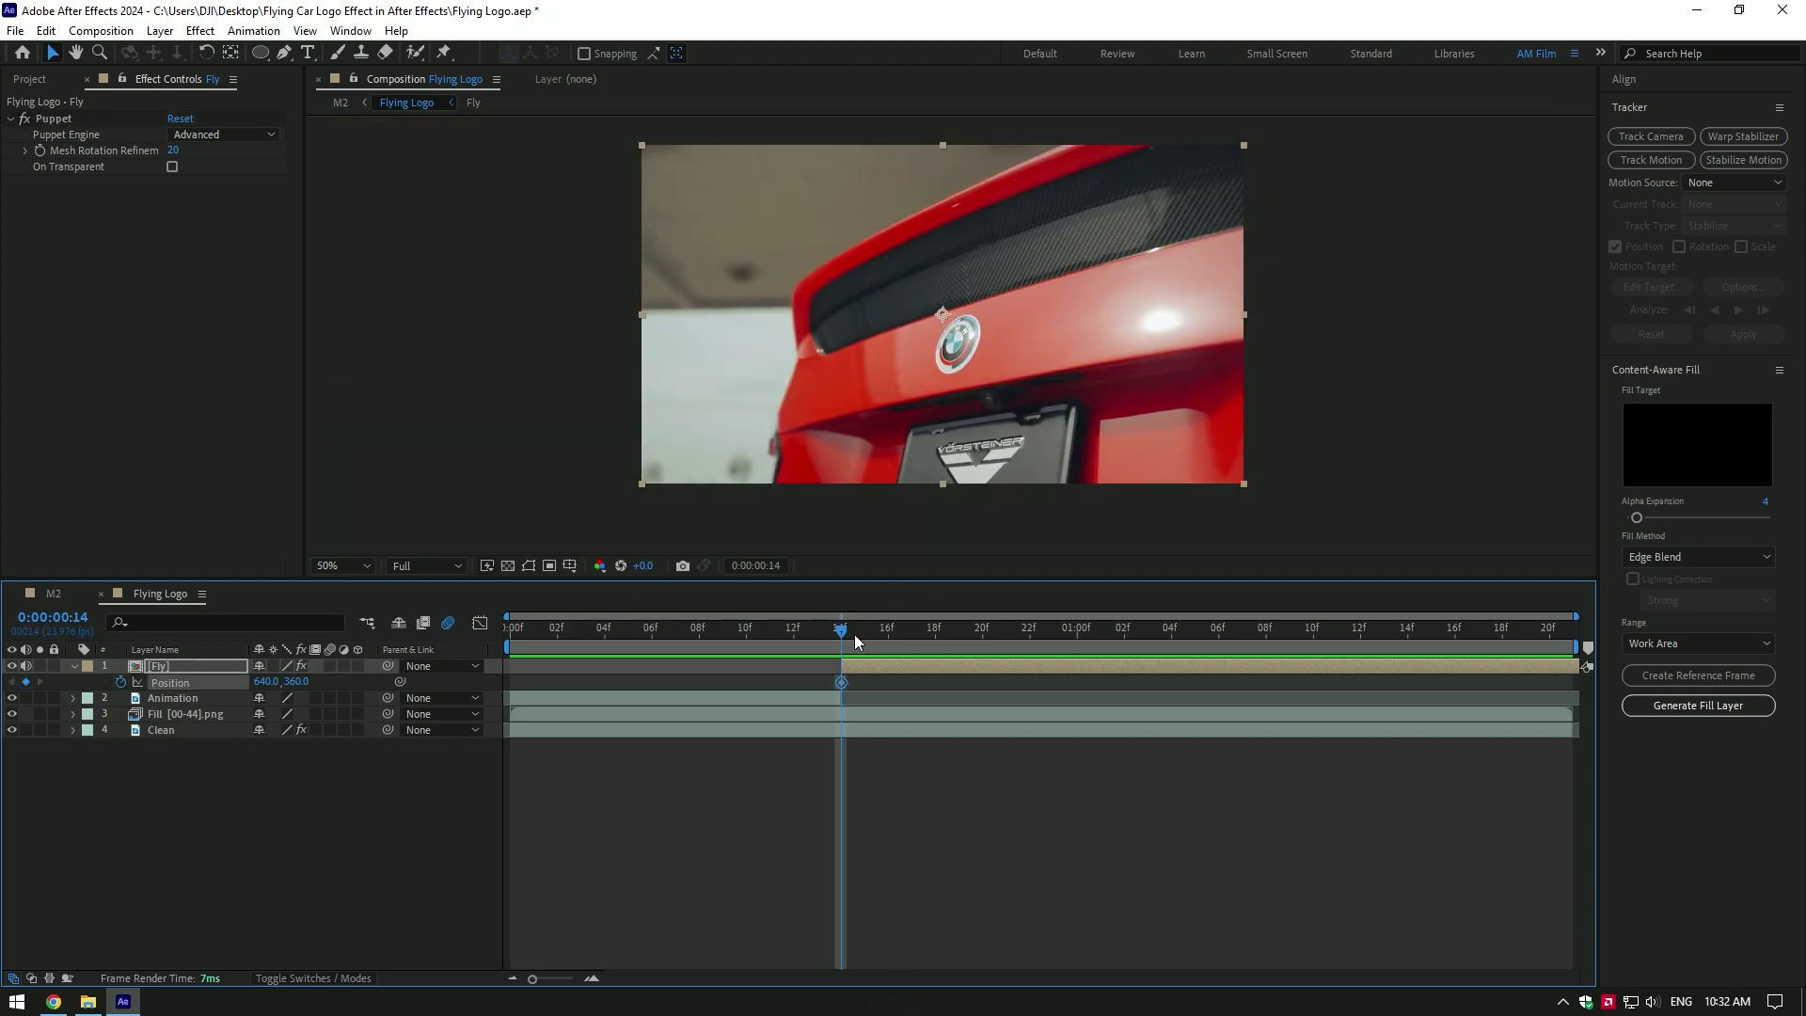
pyautogui.moveTo(854, 634); pyautogui.dragTo(1561, 637)
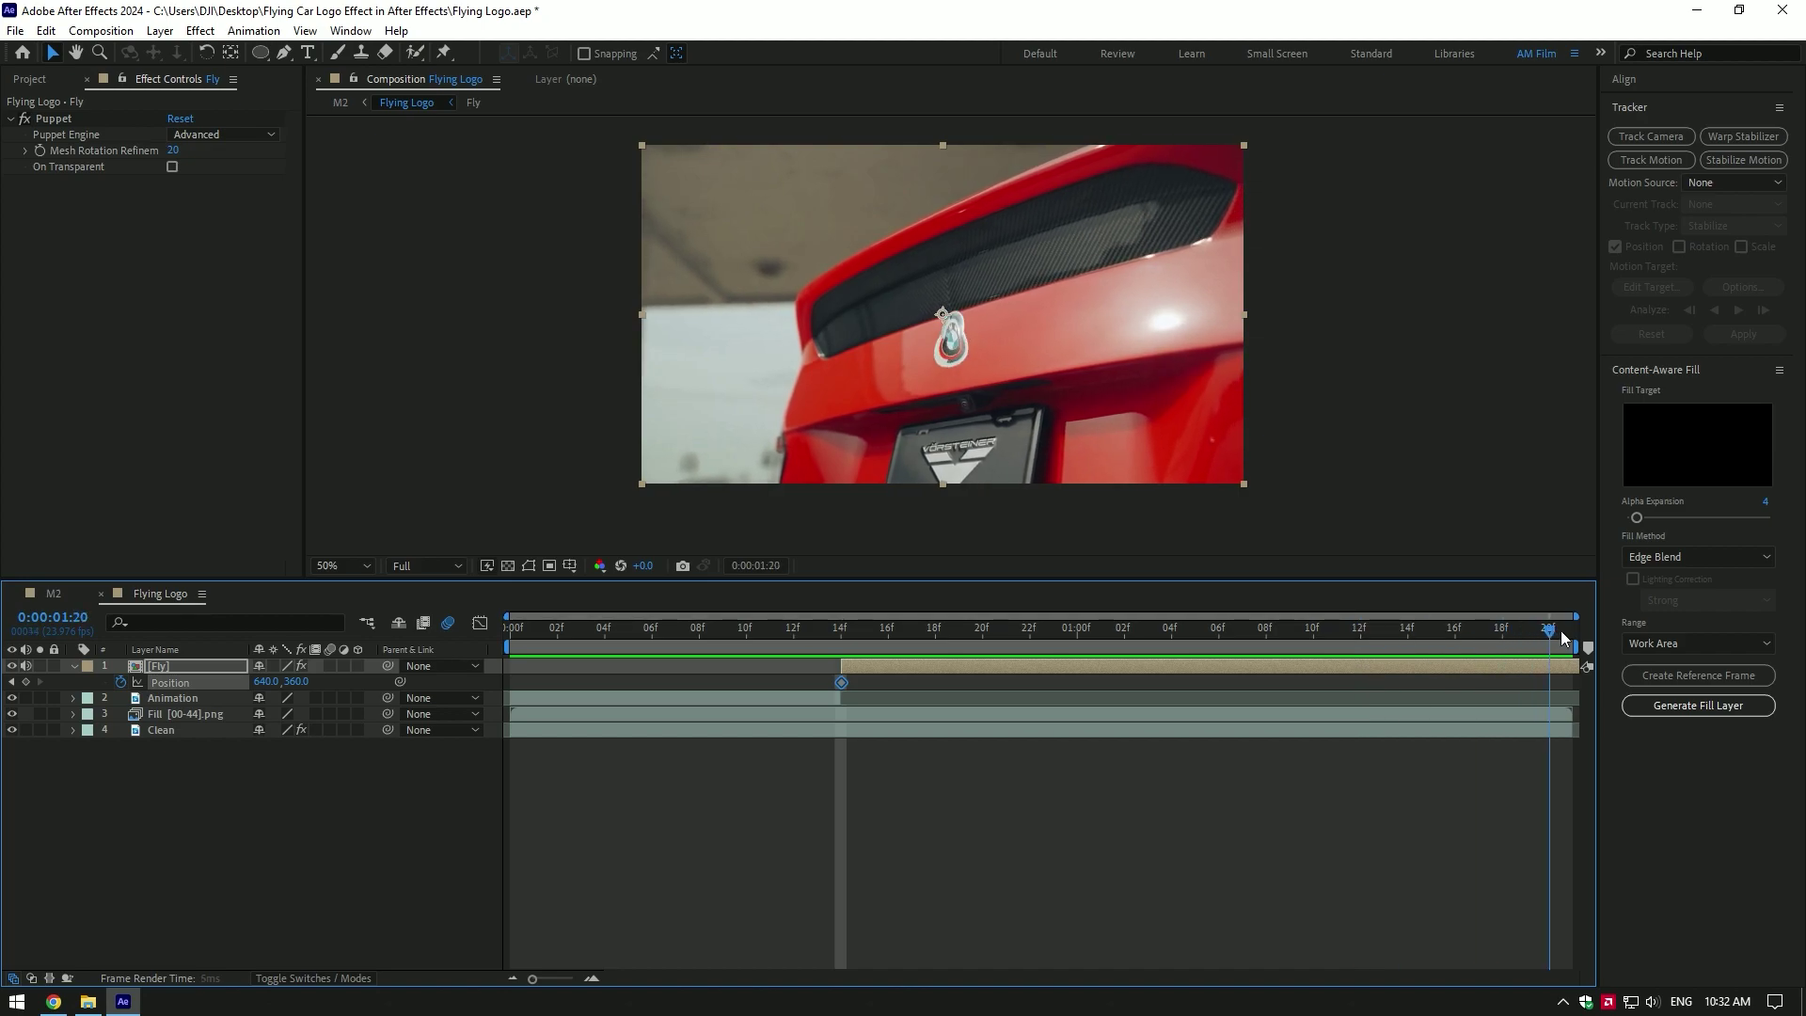
pyautogui.click(961, 346)
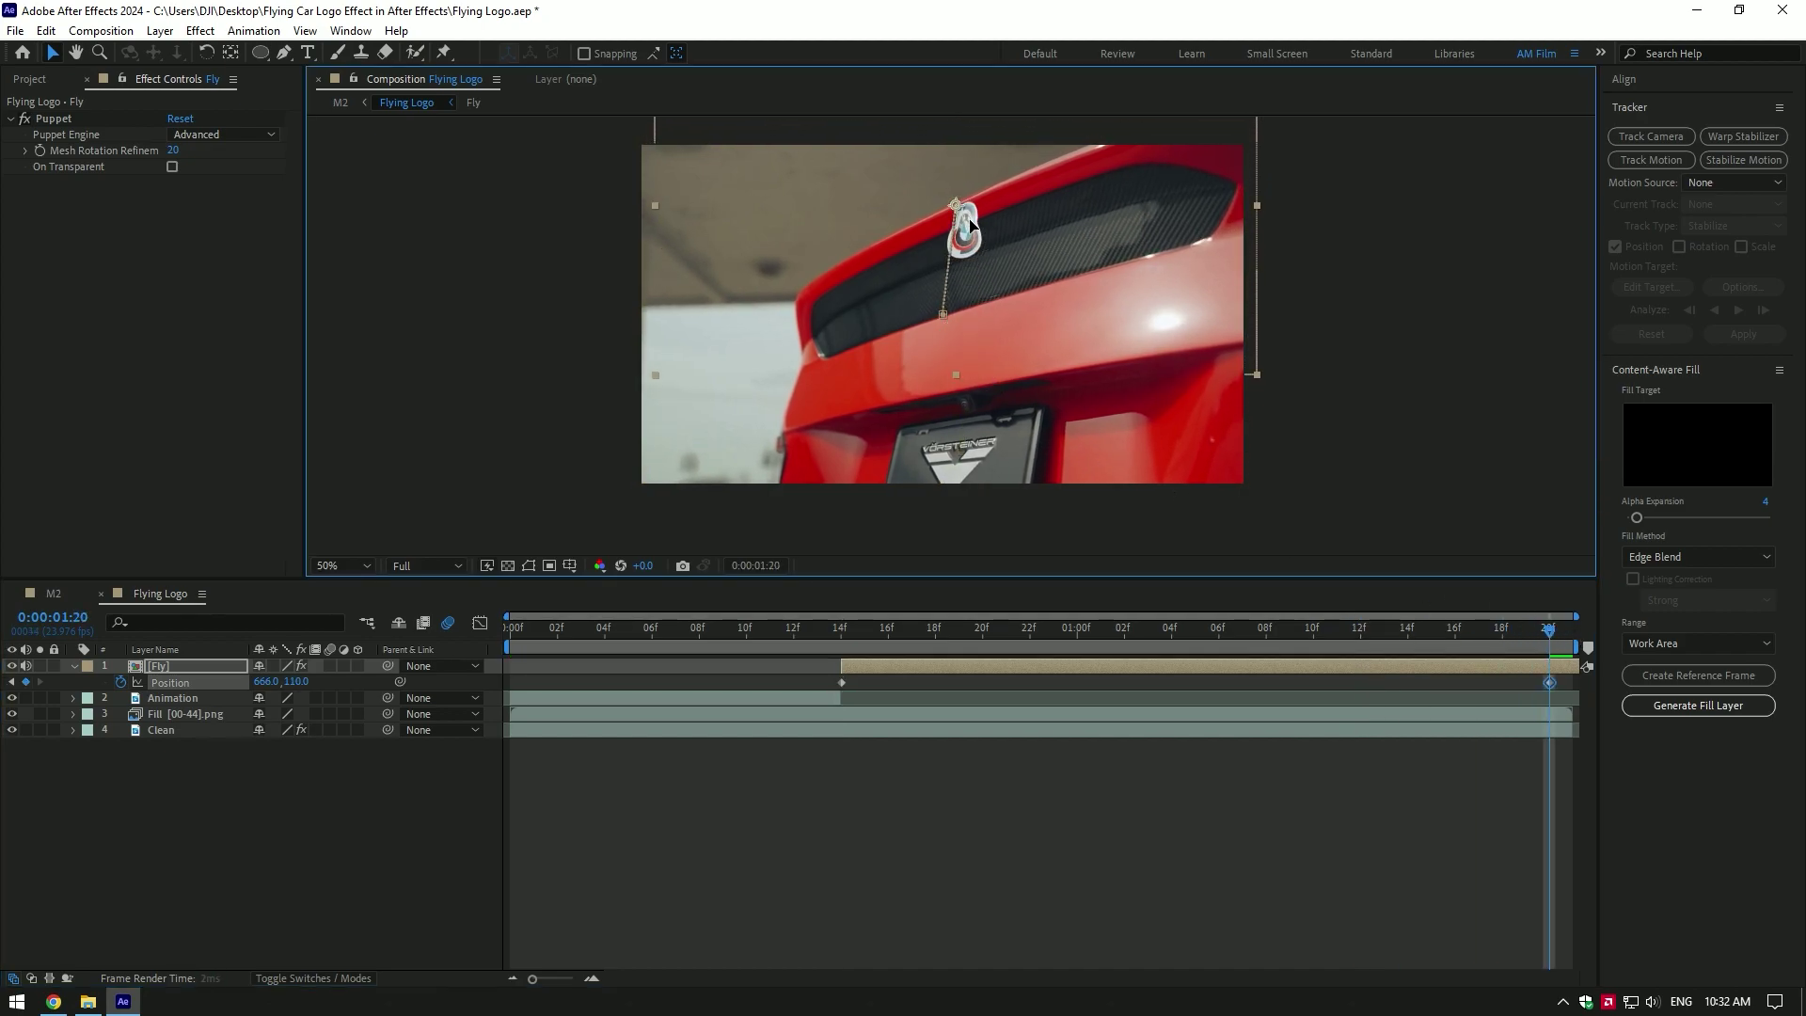
pyautogui.moveTo(876, 215); pyautogui.dragTo(1046, 141)
pyautogui.moveTo(934, 628); pyautogui.dragTo(793, 630)
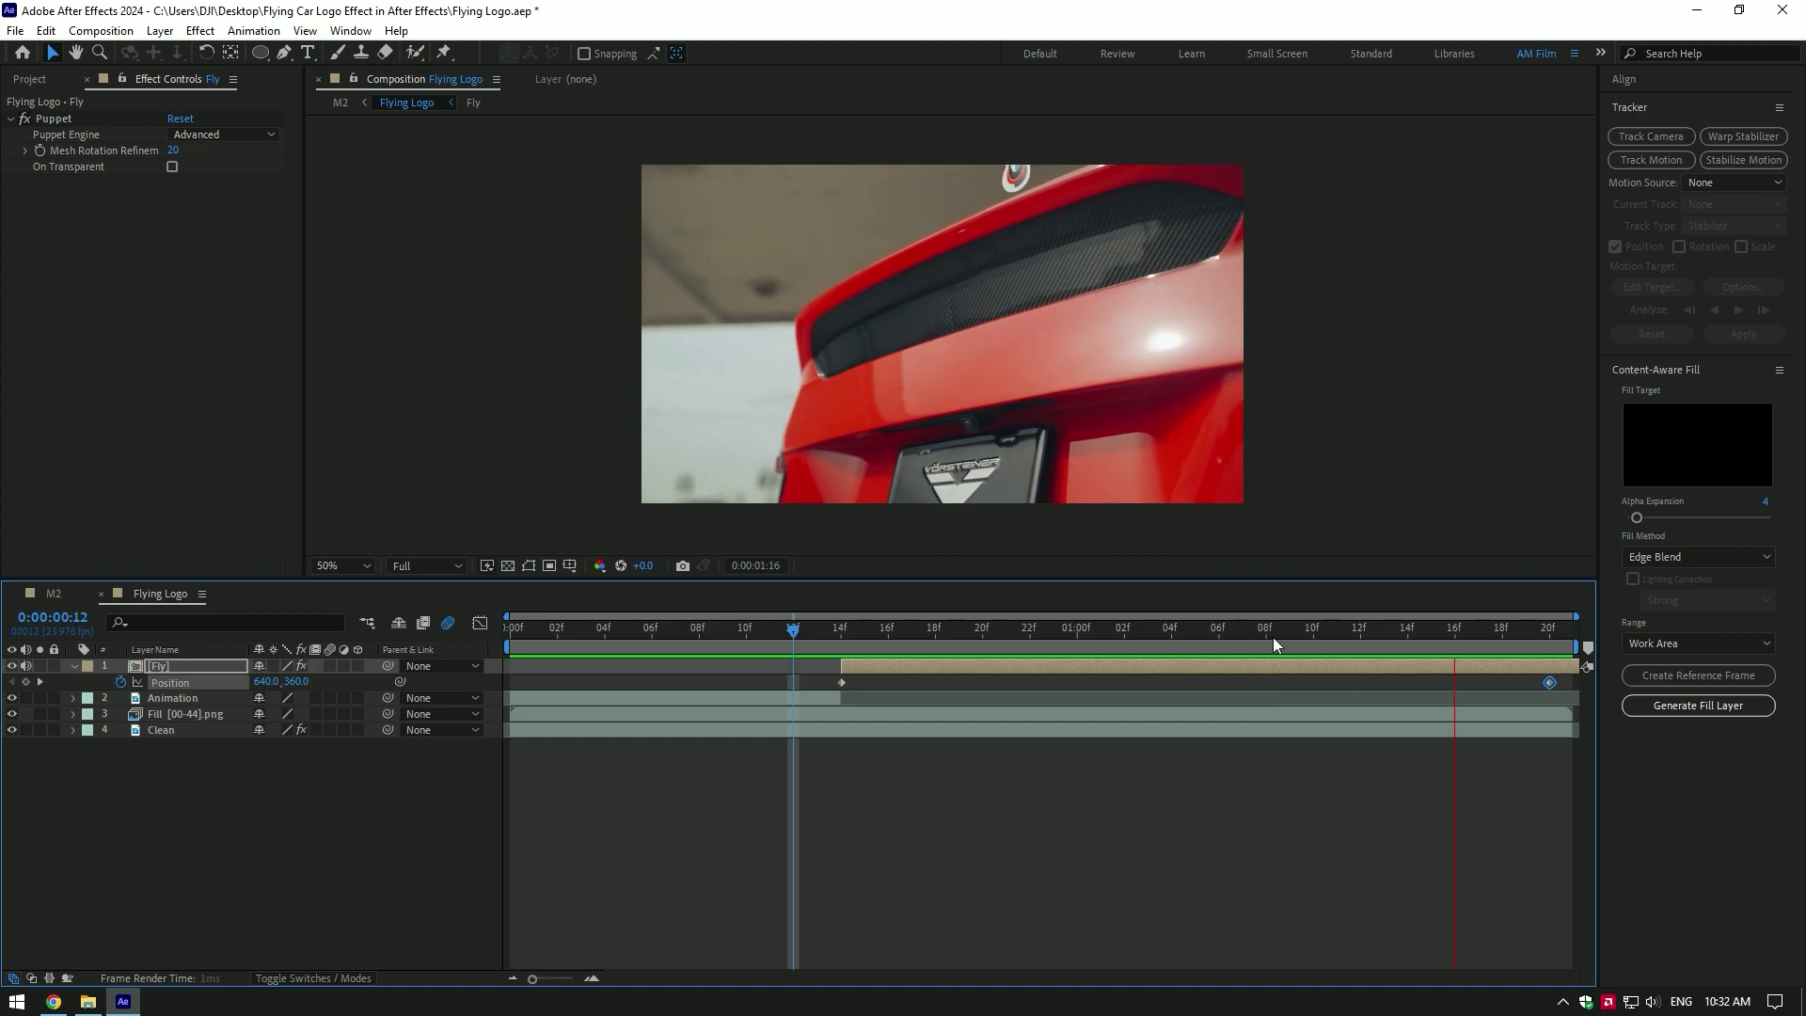
# Apply Easy Ease to both Fly layer Position keyframes at 14f and 1:20
pyautogui.click(862, 627)
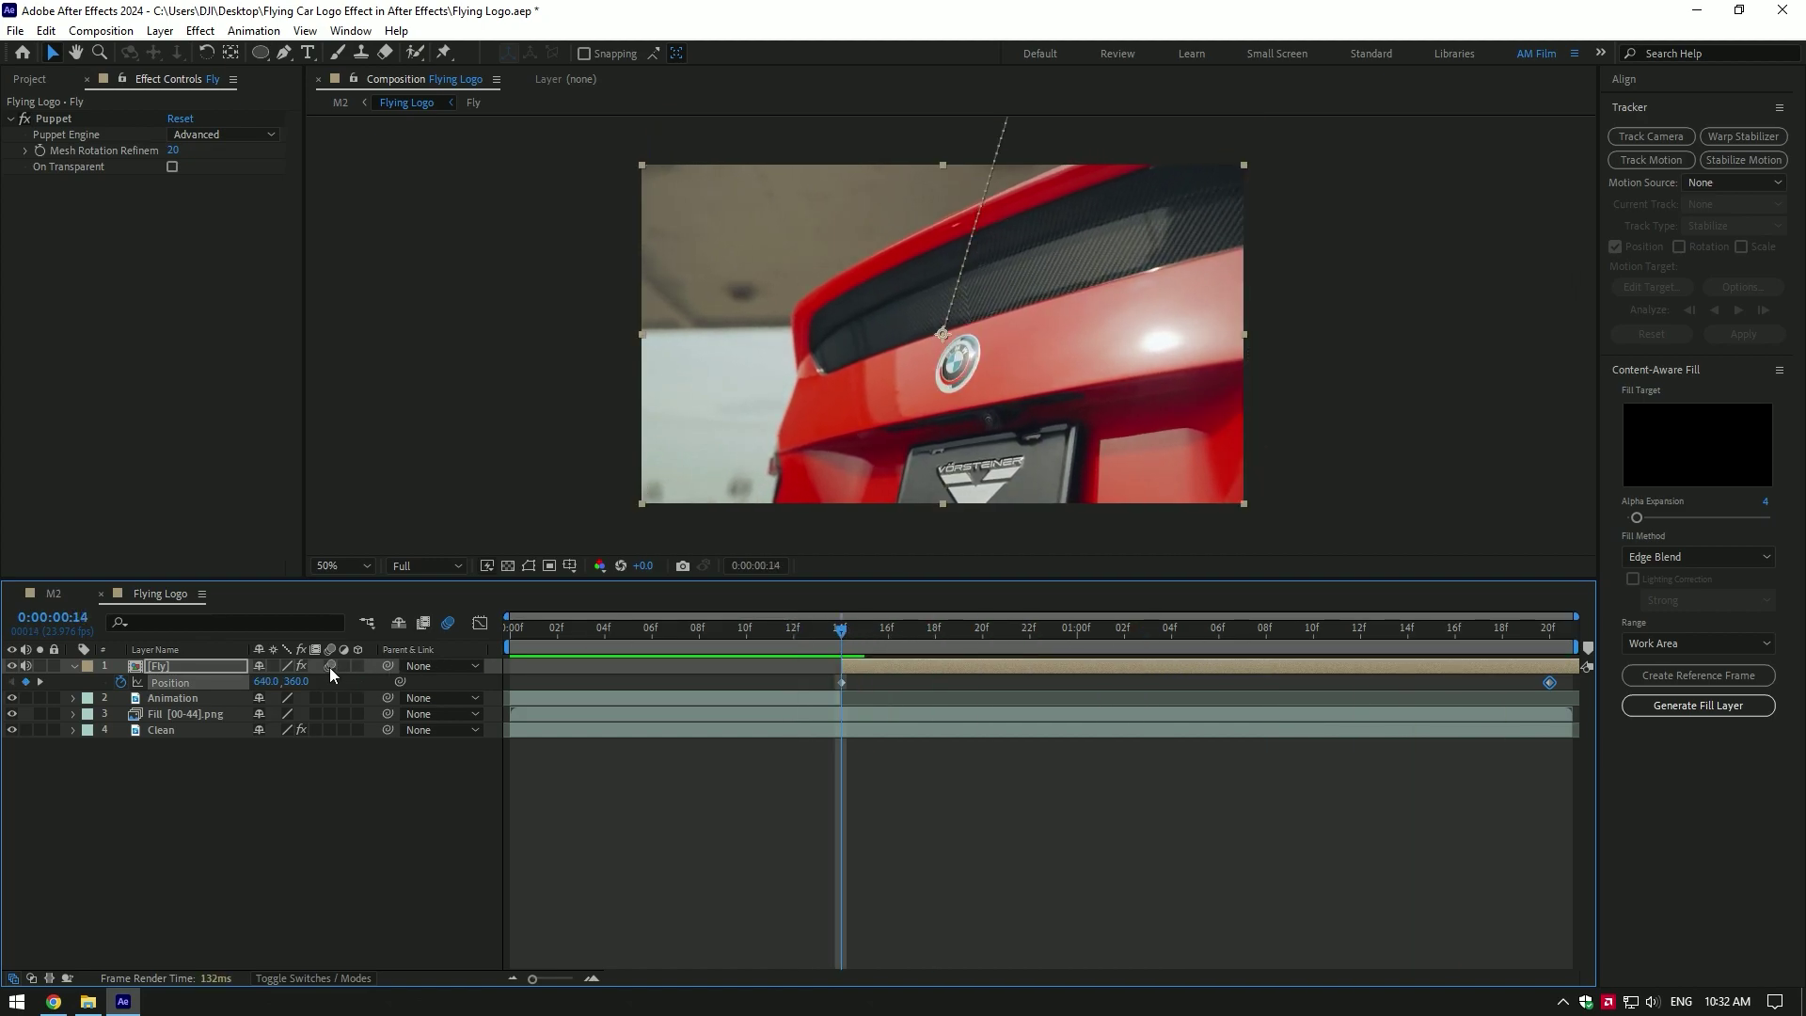
pyautogui.moveTo(1460, 687); pyautogui.dragTo(1561, 686)
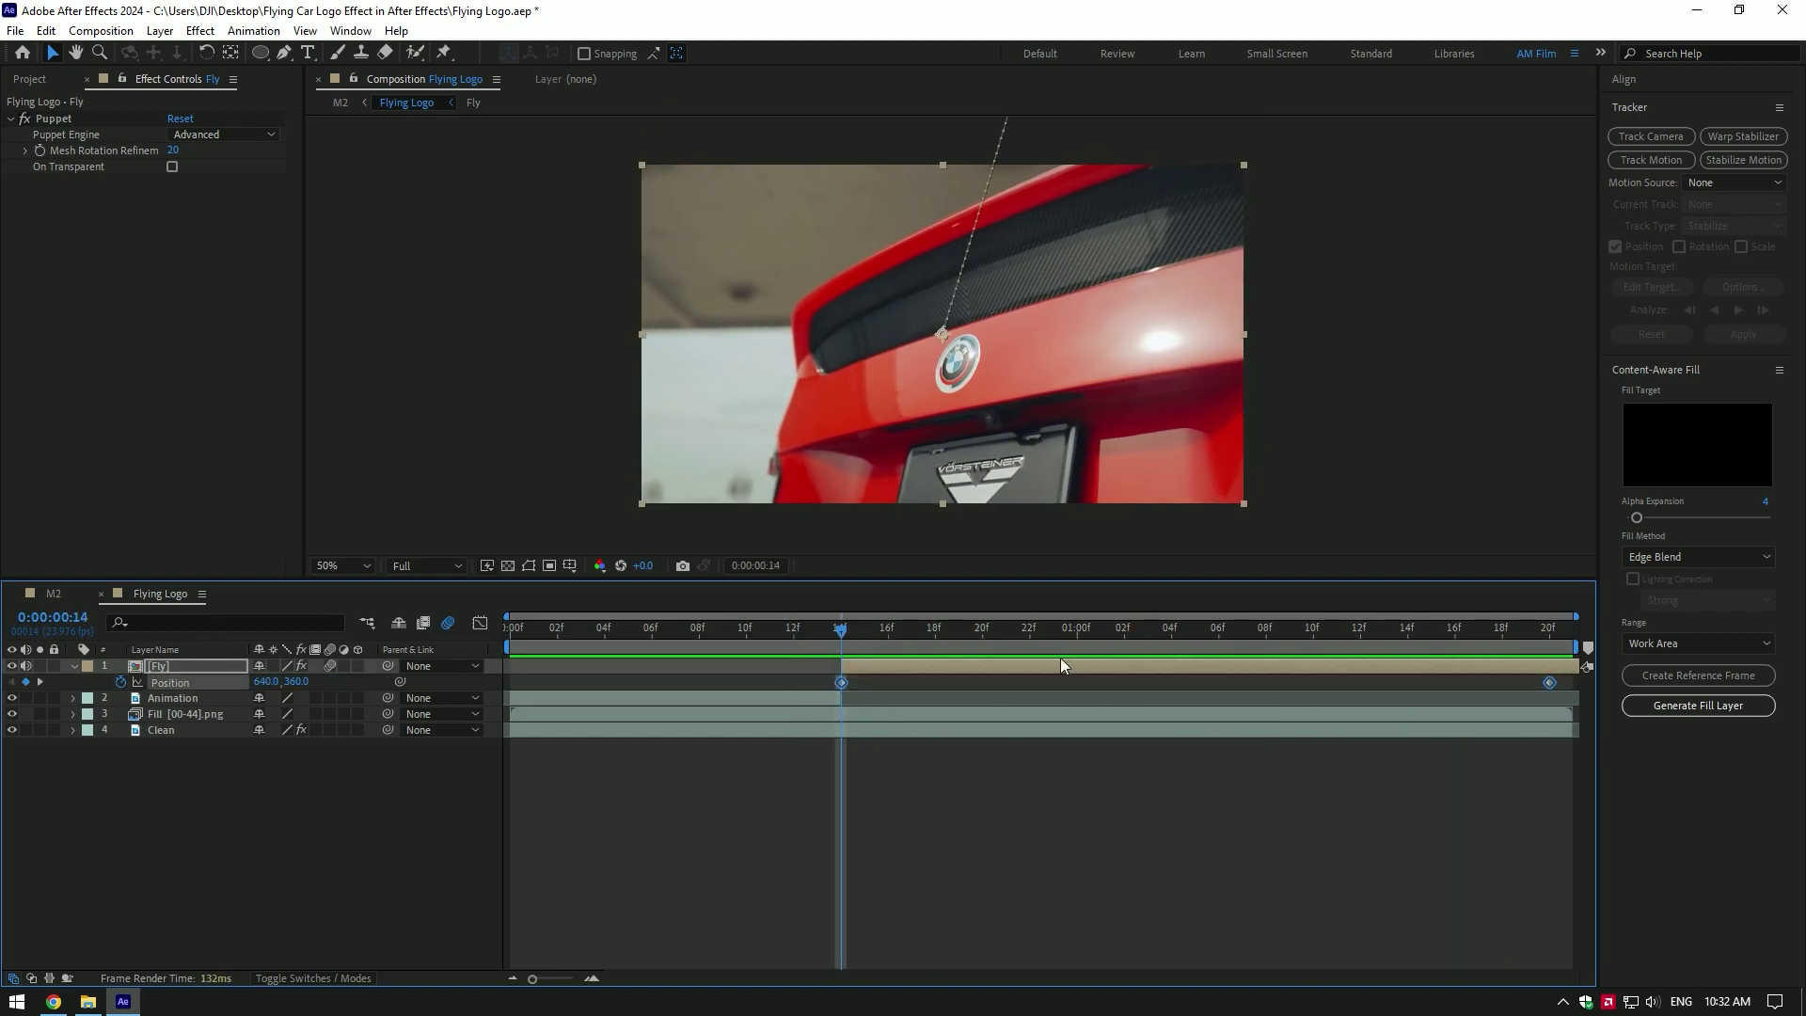
pyautogui.press('F9')
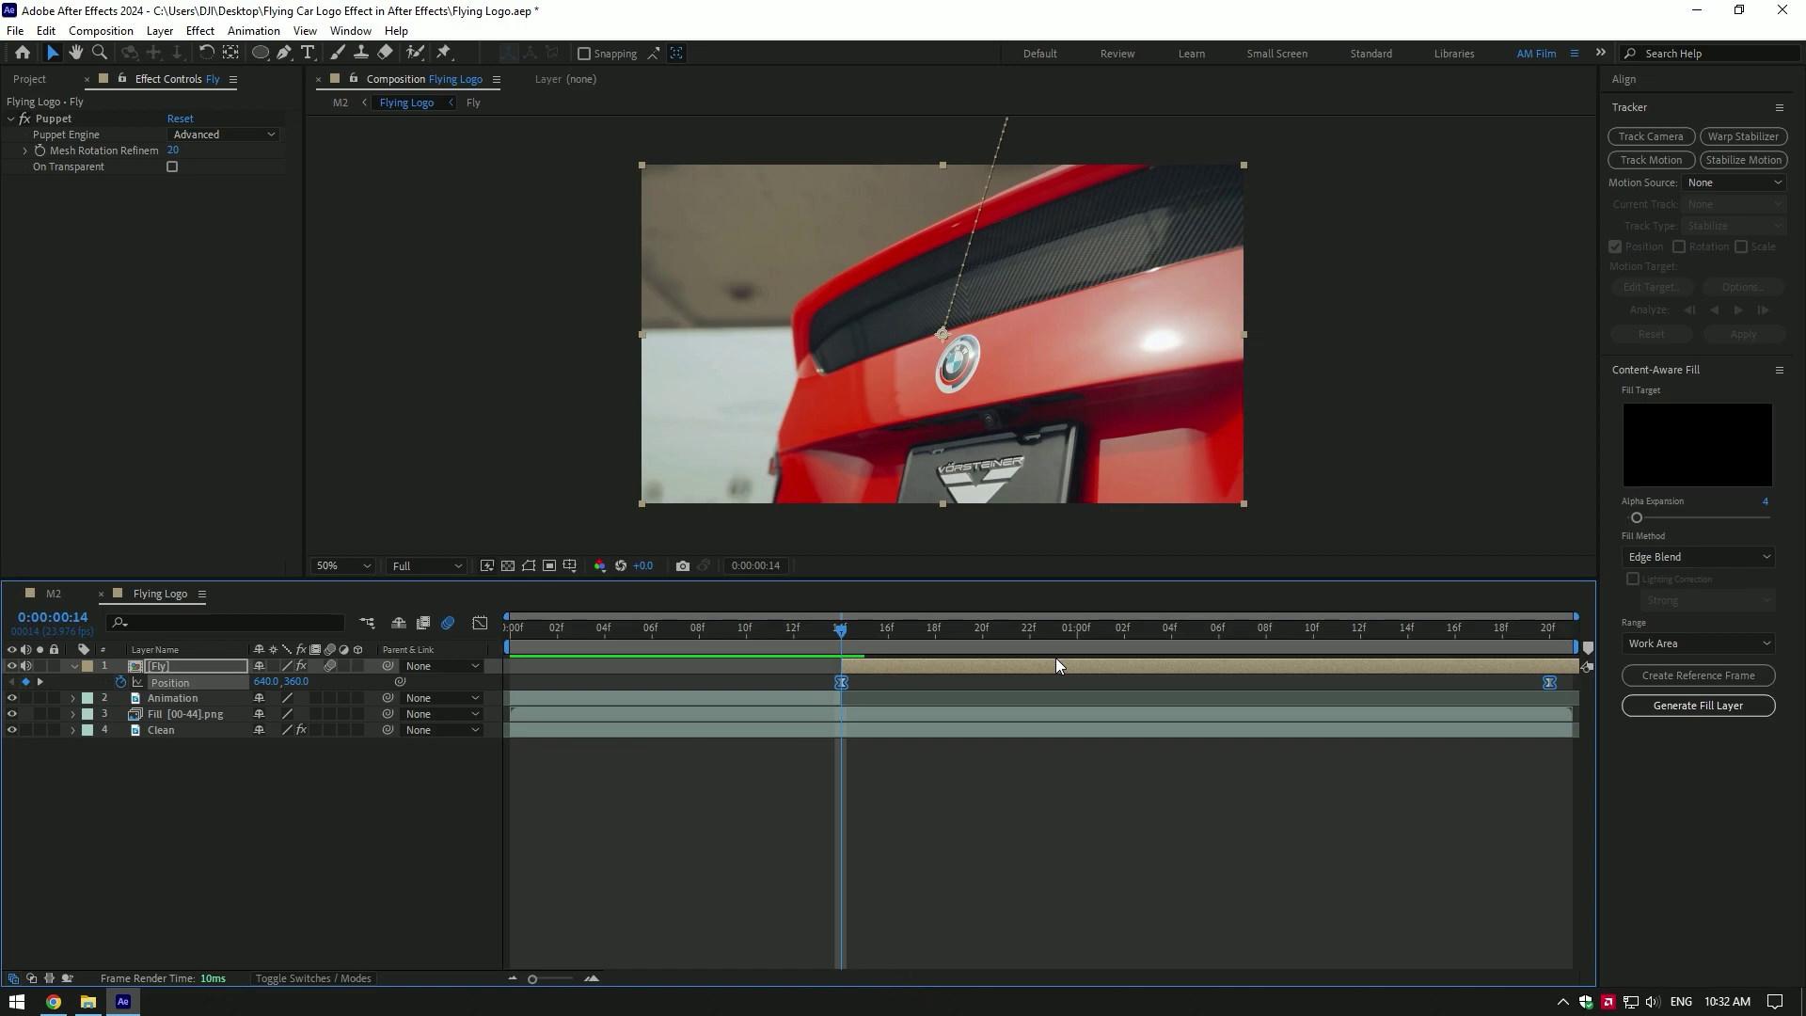
# Raise the first Position keyframe's speed-graph influence to about 100% and preview the flight
pyautogui.click(479, 624)
pyautogui.moveTo(749, 867); pyautogui.dragTo(1158, 926)
pyautogui.press('space')
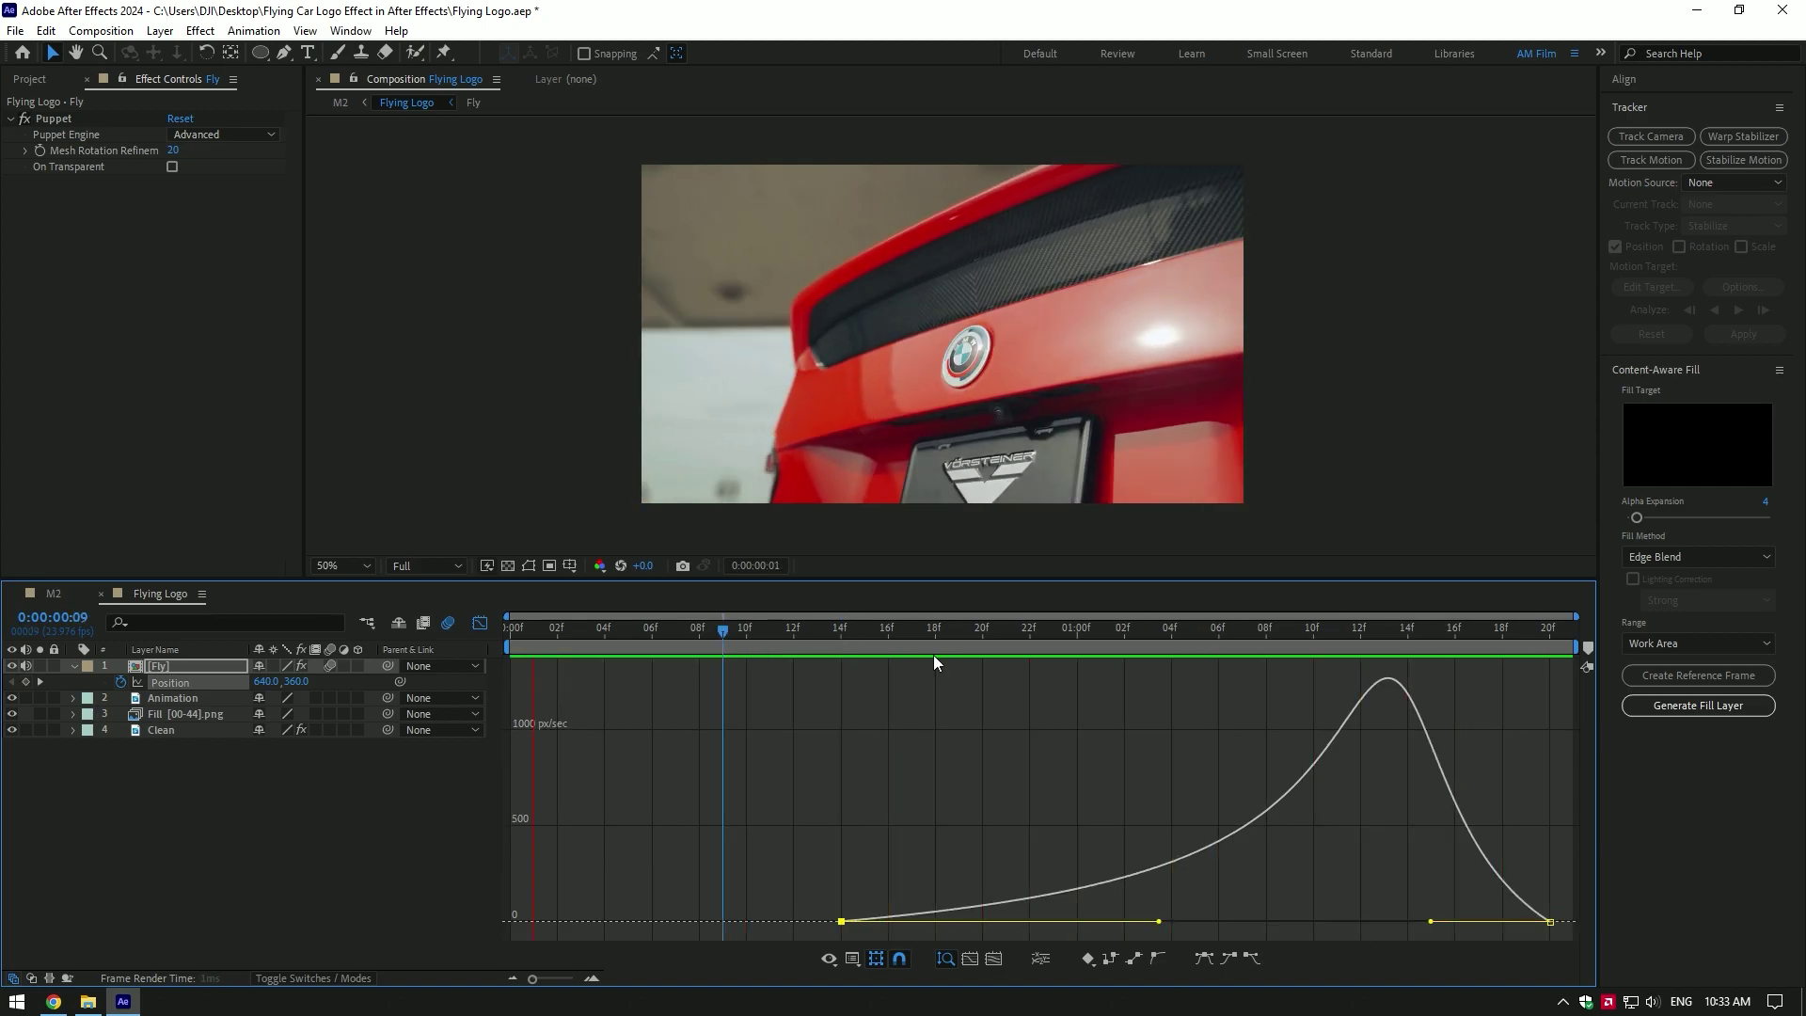
pyautogui.moveTo(846, 628)
pyautogui.mouseDown()
pyautogui.moveTo(1034, 628)
pyautogui.moveTo(837, 645)
pyautogui.mouseUp()
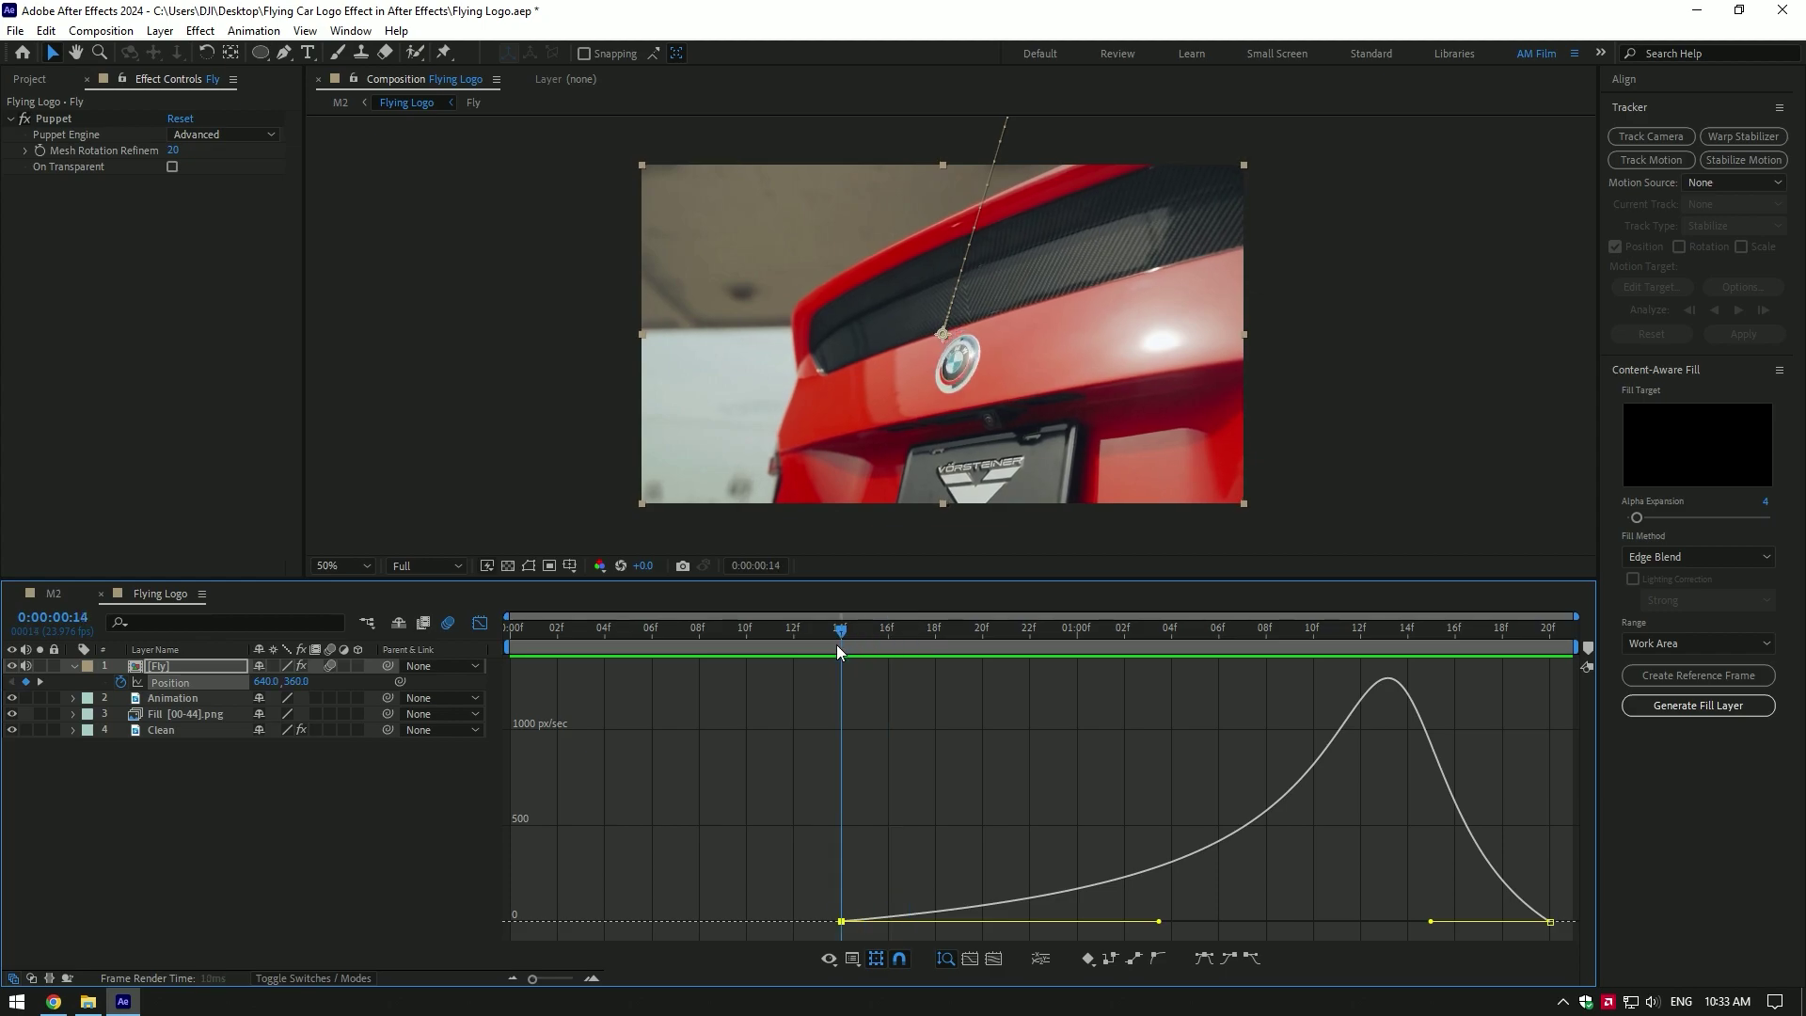